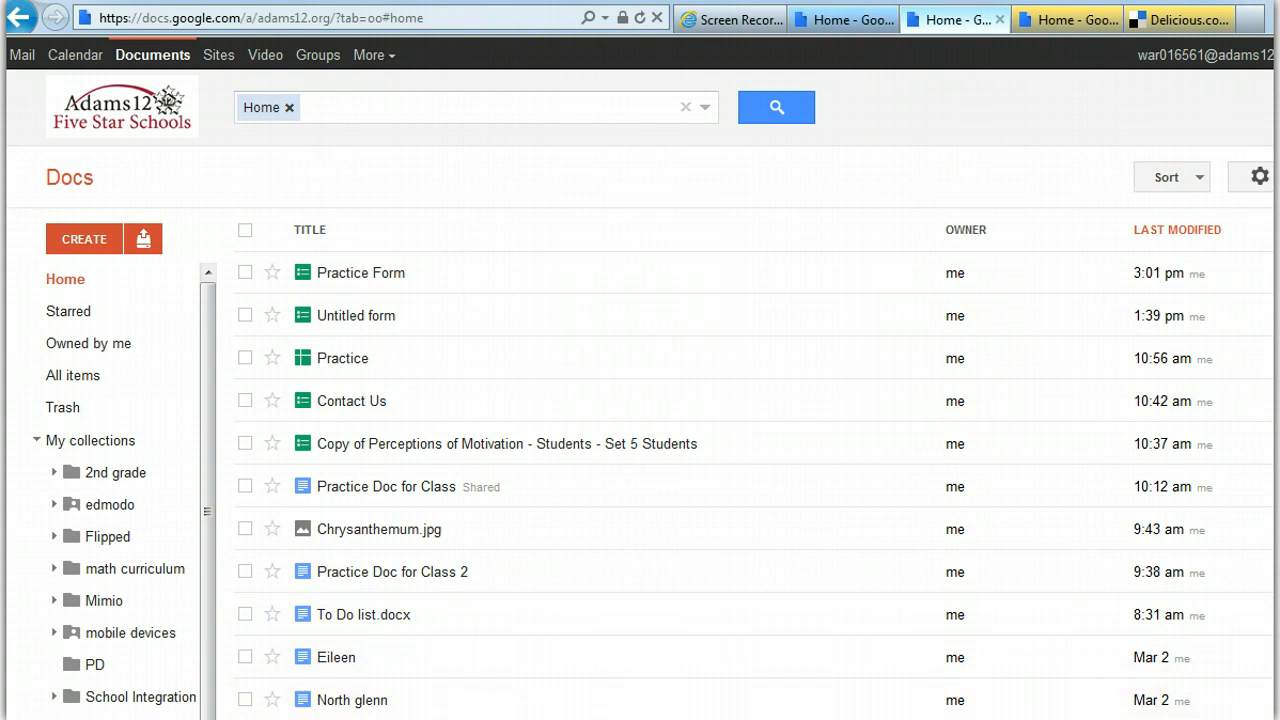
Step: Reload the documents list and view the Home, Owned by me and All items lists, ending back on Home
left_click(135, 72)
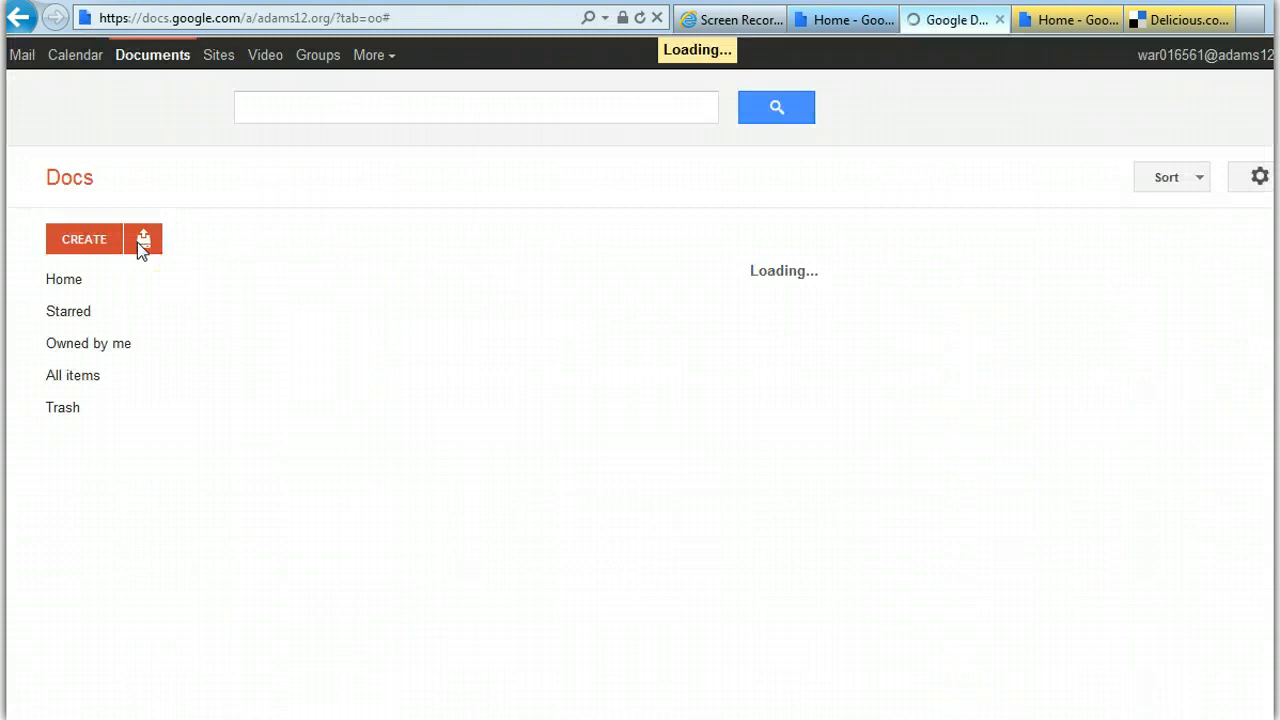
left_click(63, 280)
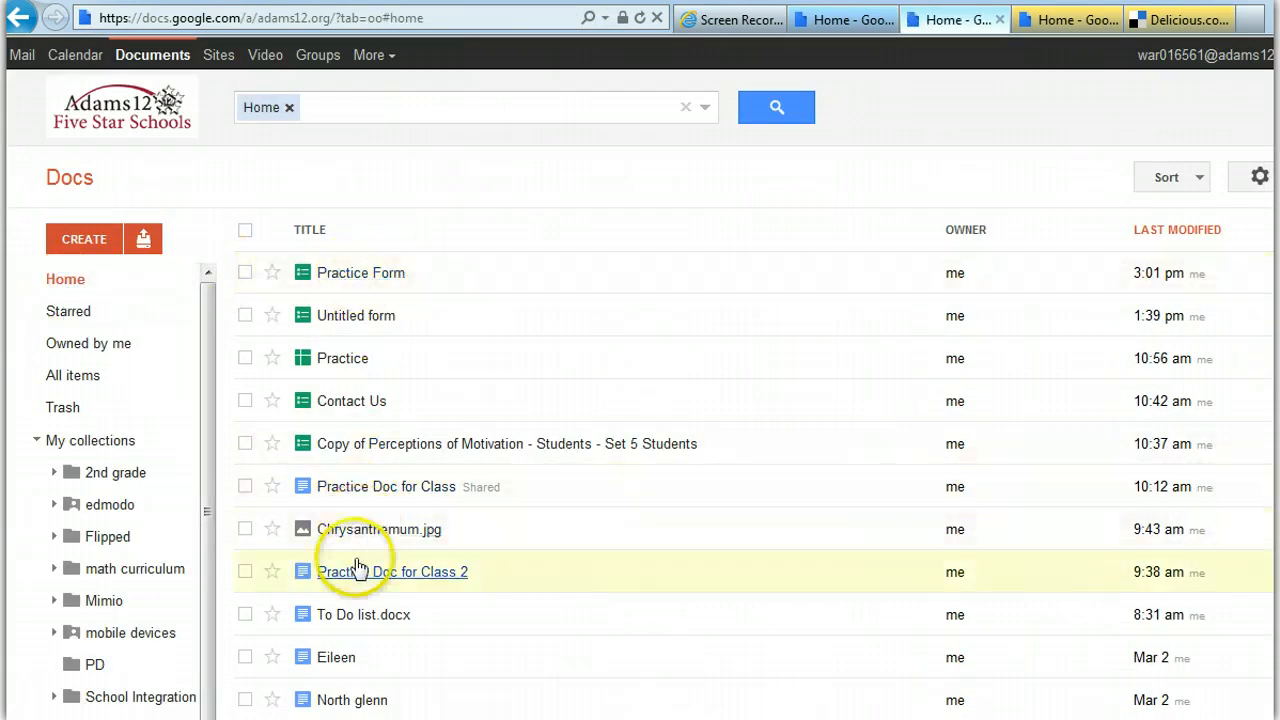
left_click(89, 345)
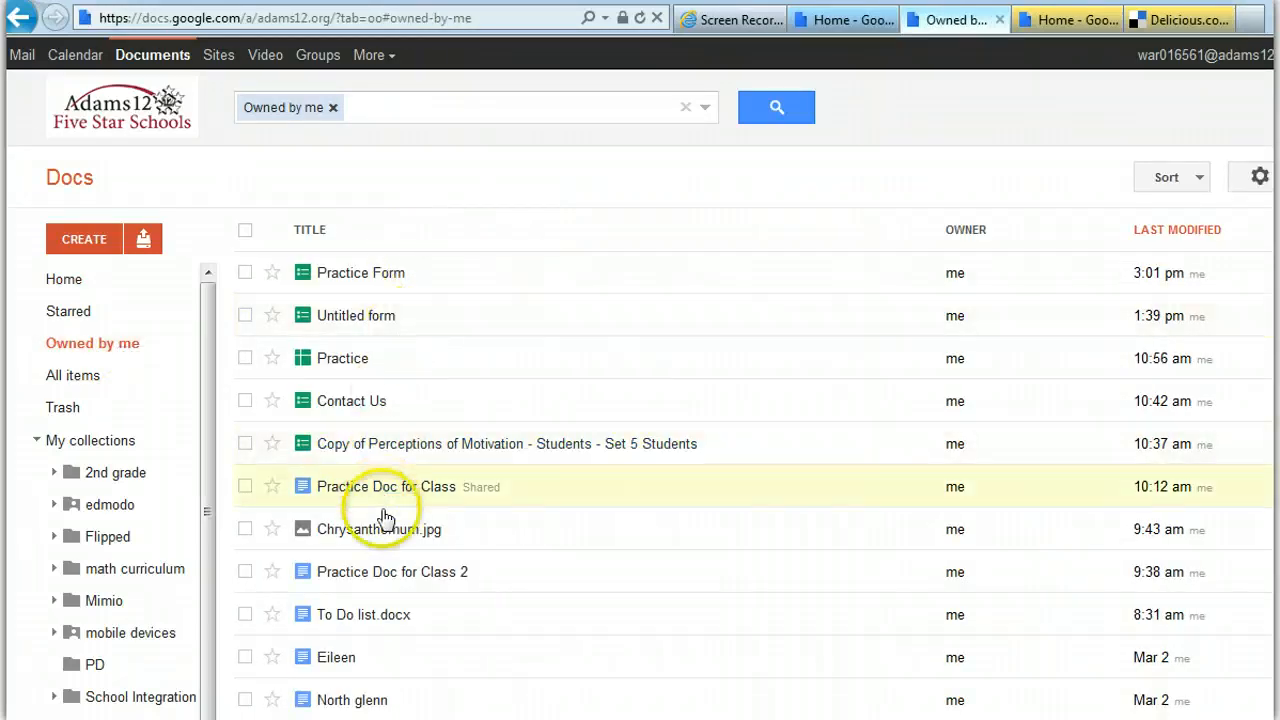
left_click_drag(380, 545, 97, 380)
left_click(95, 376)
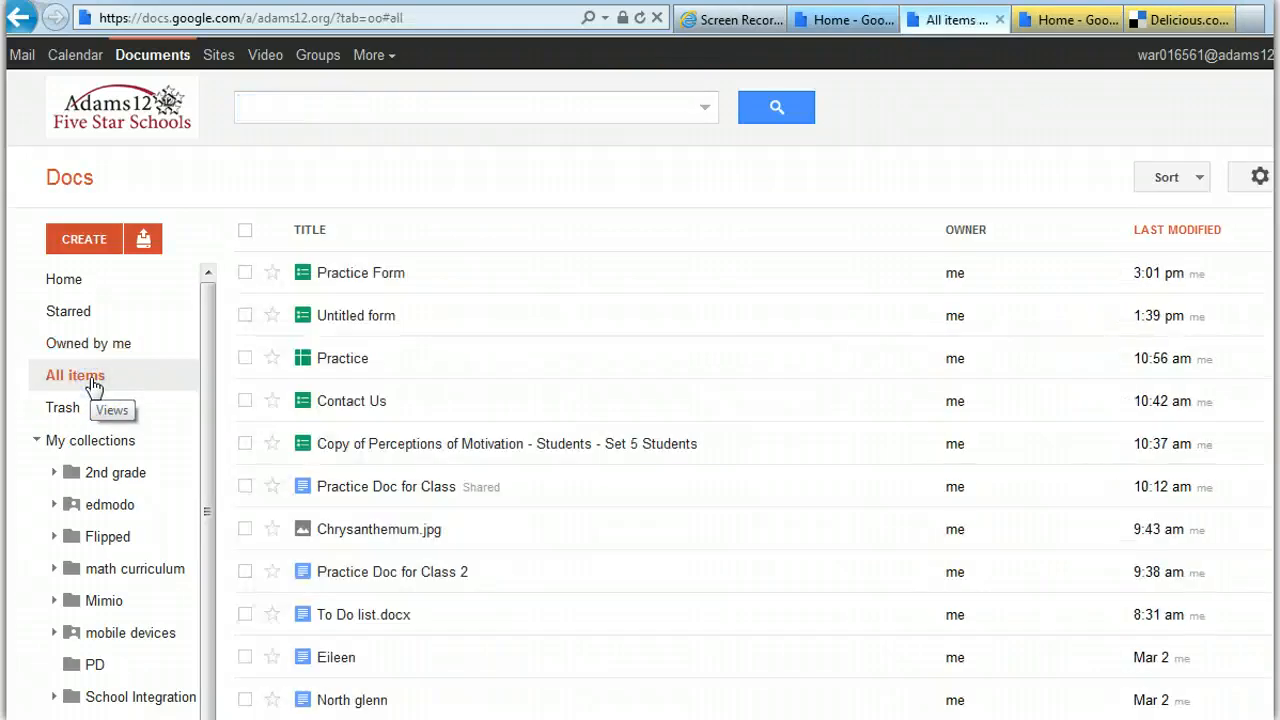
left_click(63, 283)
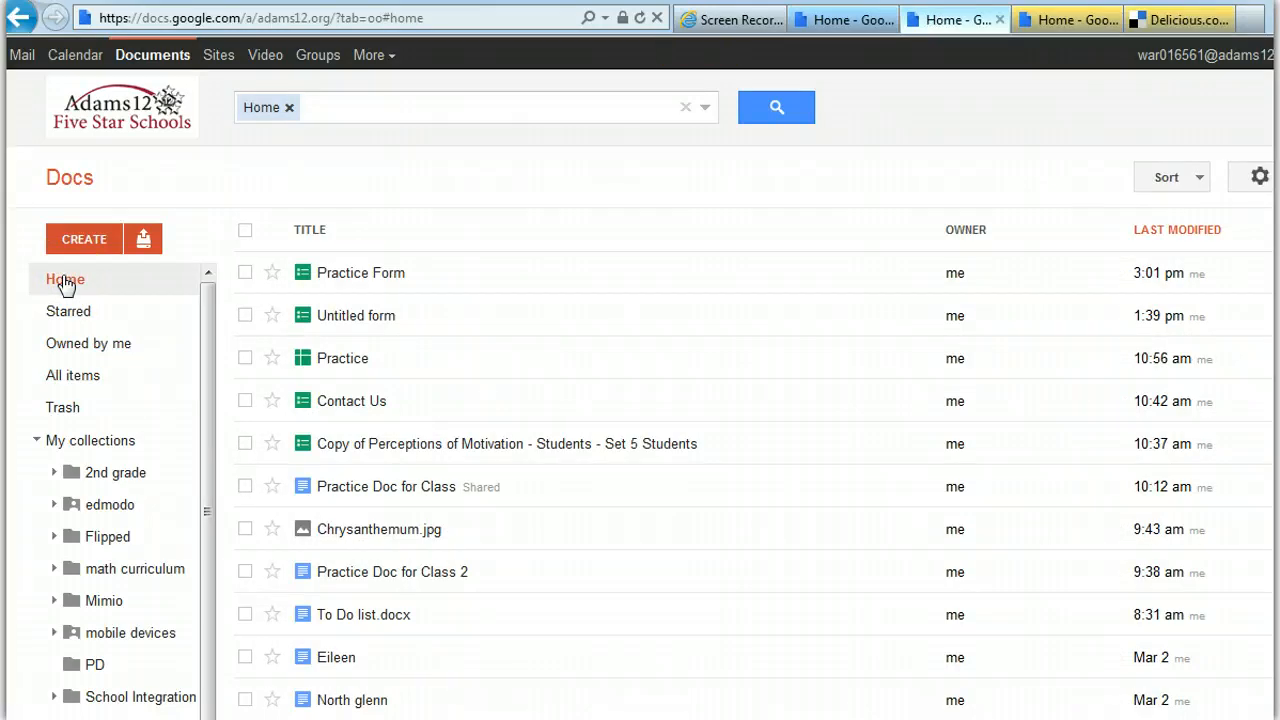
Step: Review the sort options and the display density settings for the documents list, leaving both as they are
left_click(1200, 178)
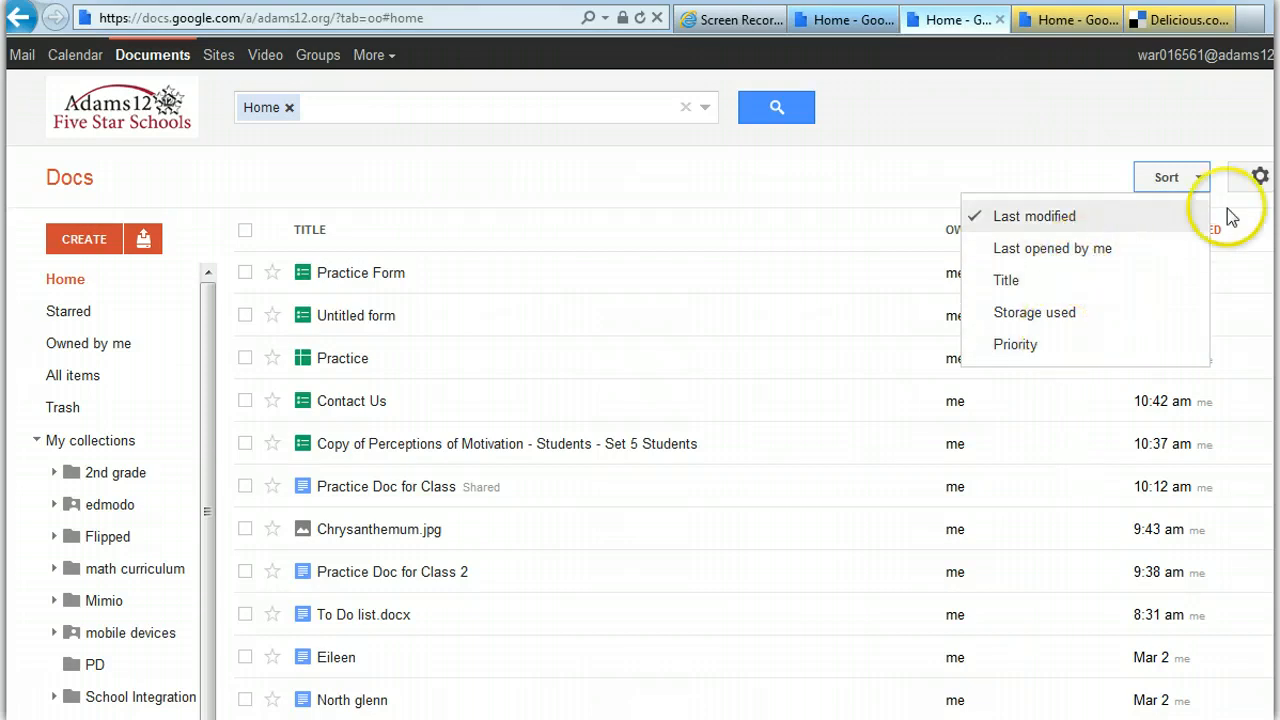
left_click(1258, 177)
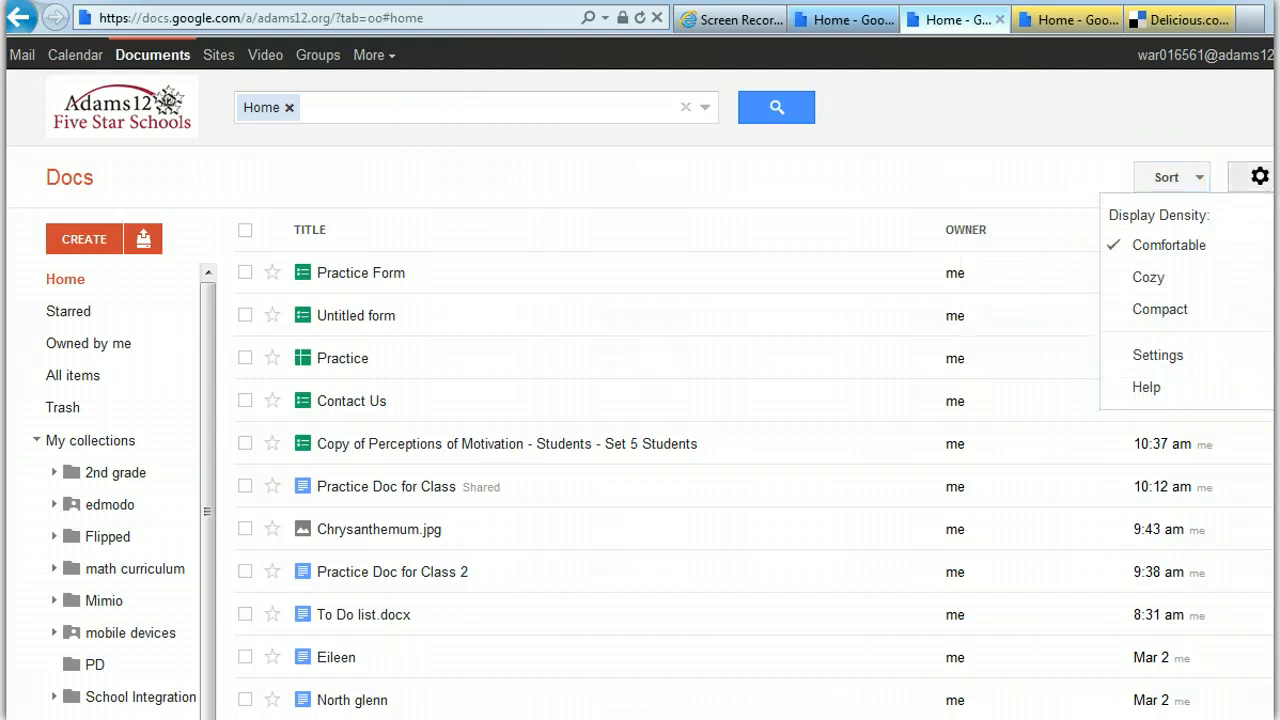
left_click(560, 197)
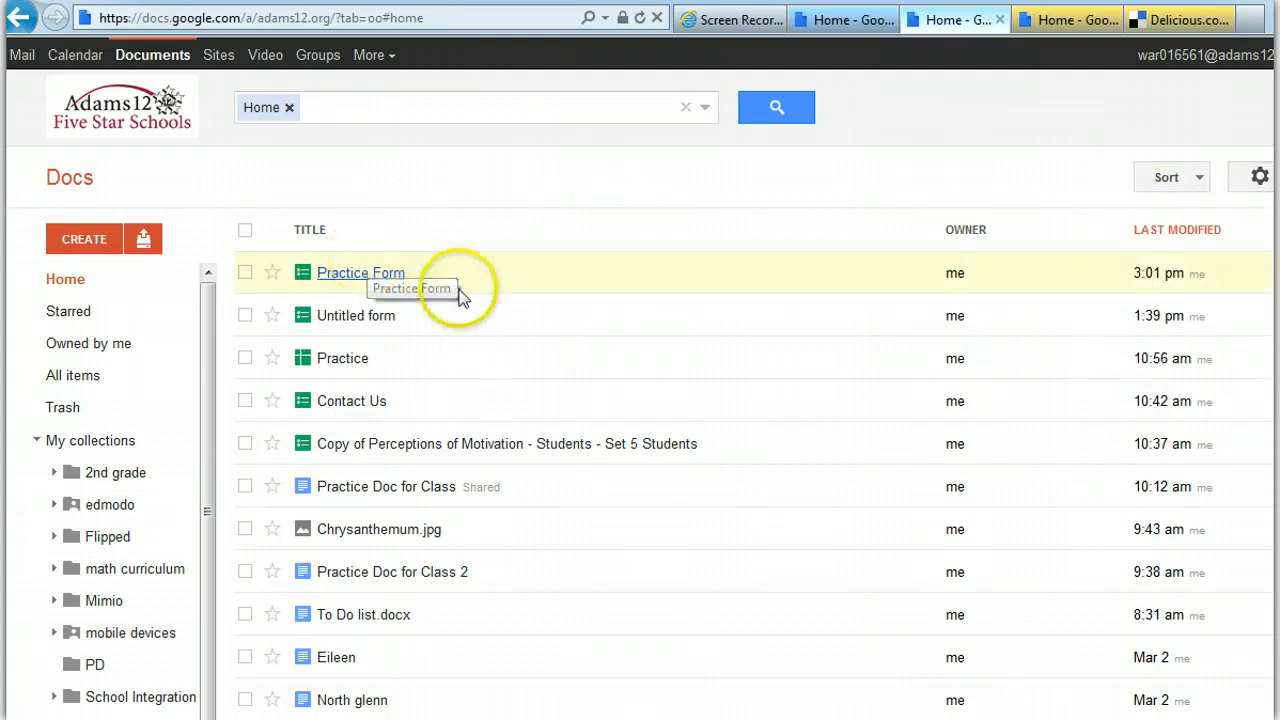
Step: Open the Practice Form spreadsheet to view it, and return to the documents list
left_click(380, 273)
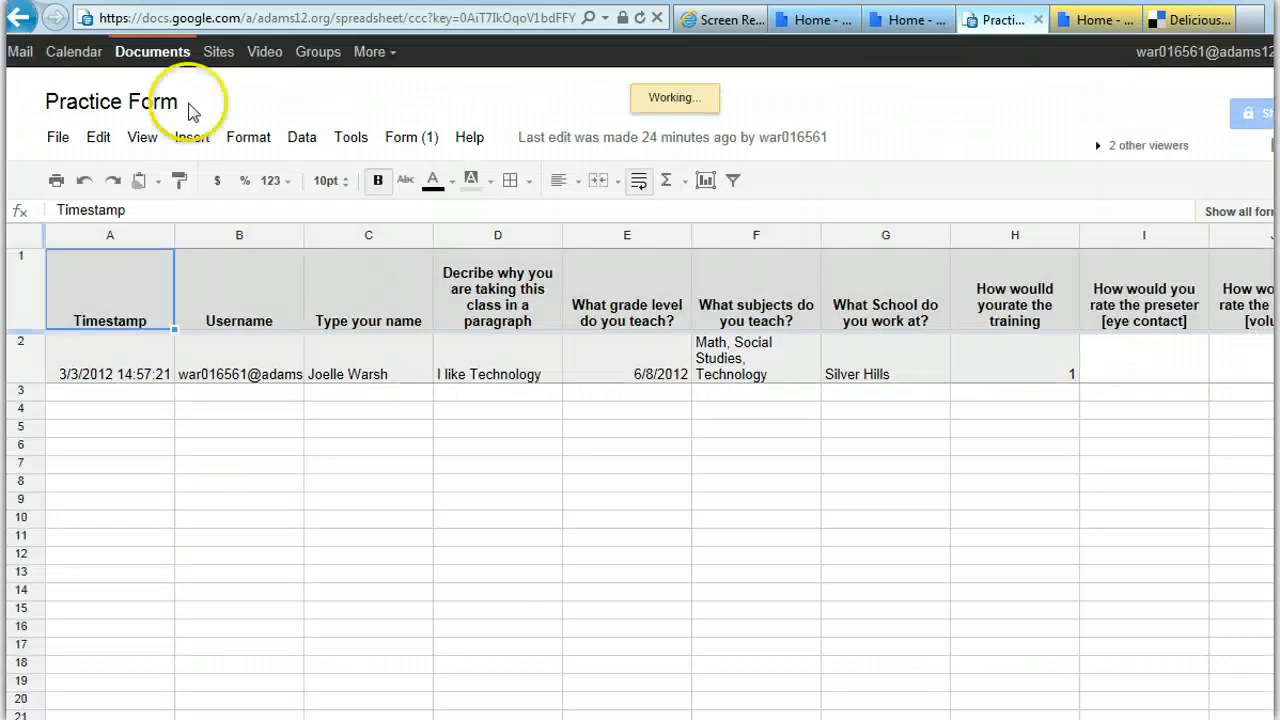
left_click(147, 52)
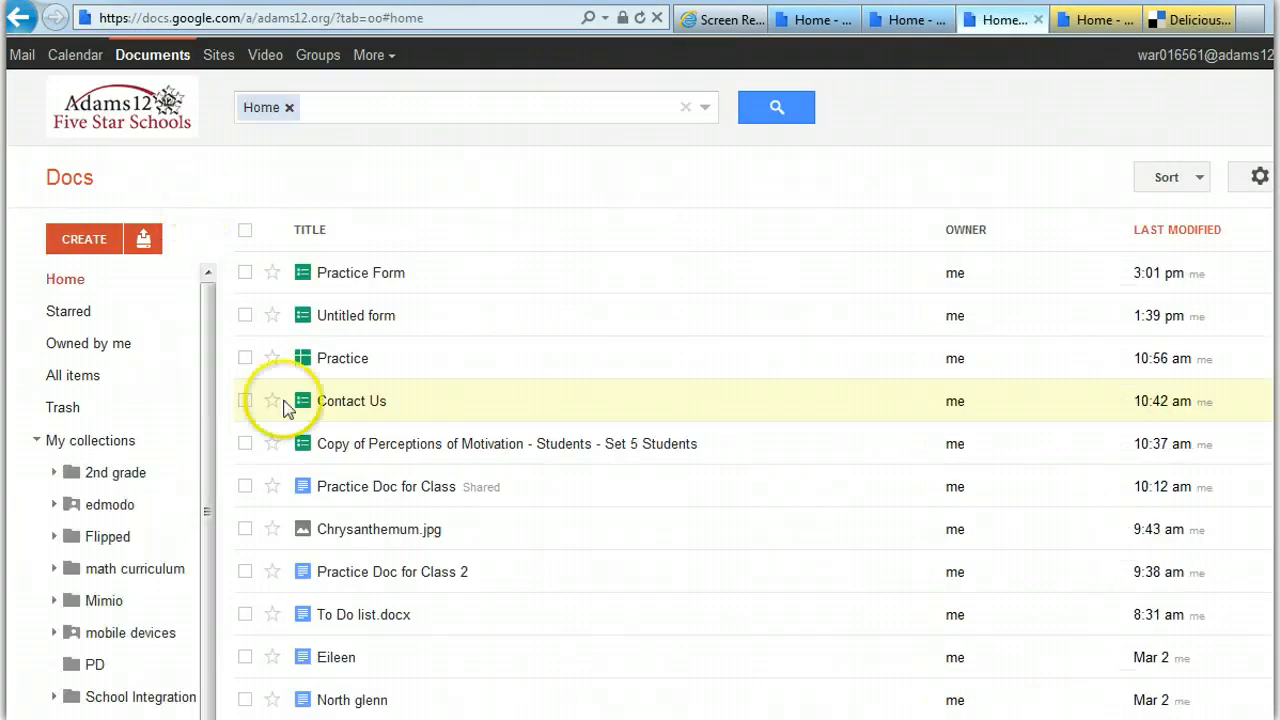
Step: Select Practice Form in the list and view its sharing settings without adding anyone
left_click(245, 273)
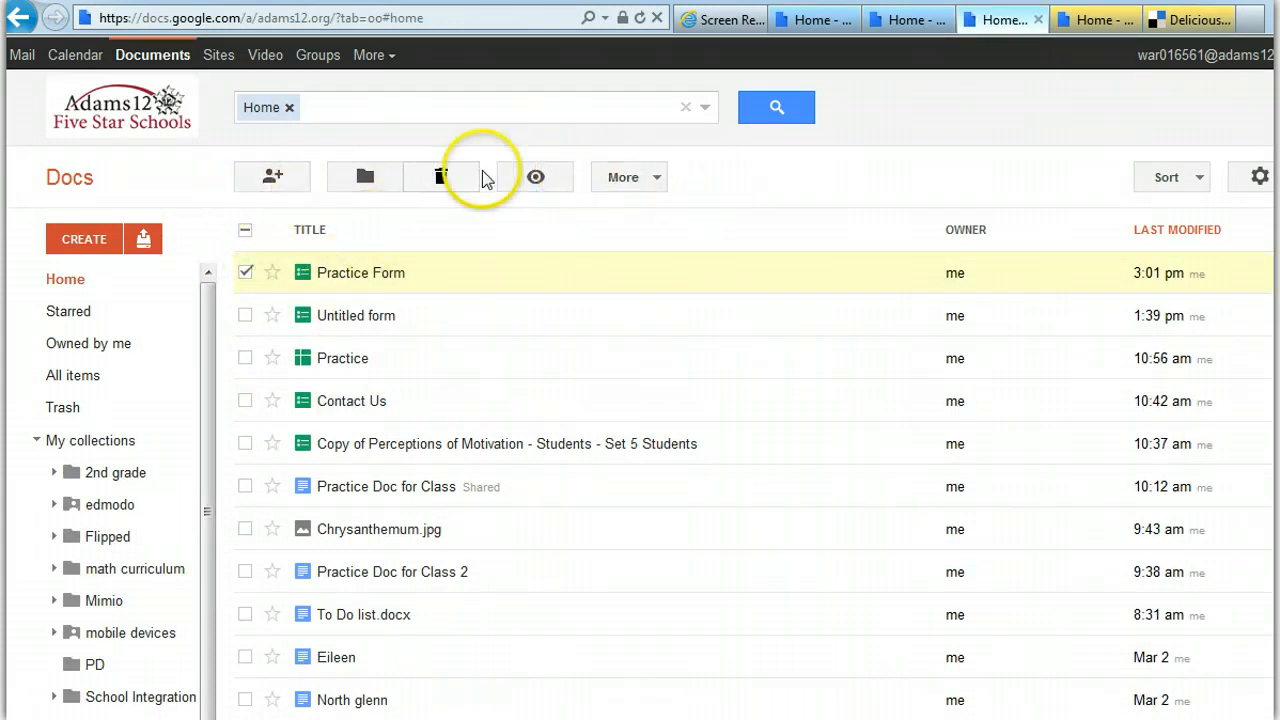
left_click(245, 273)
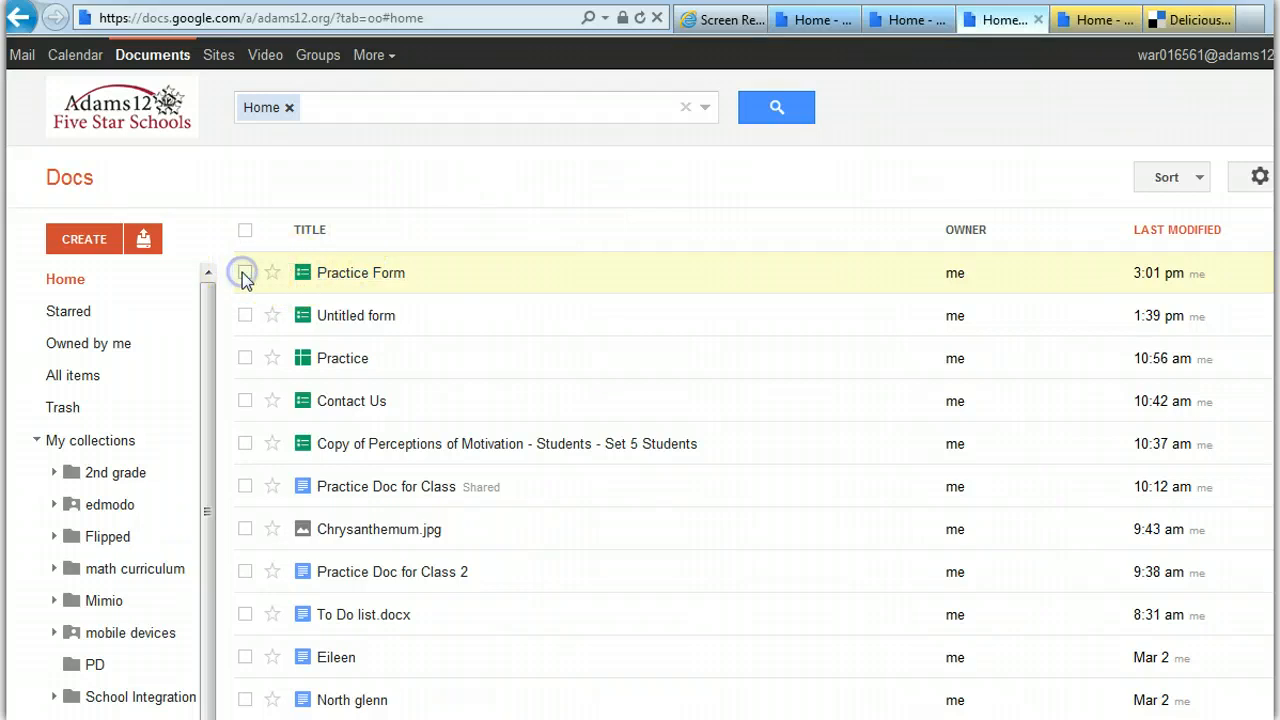
left_click(245, 273)
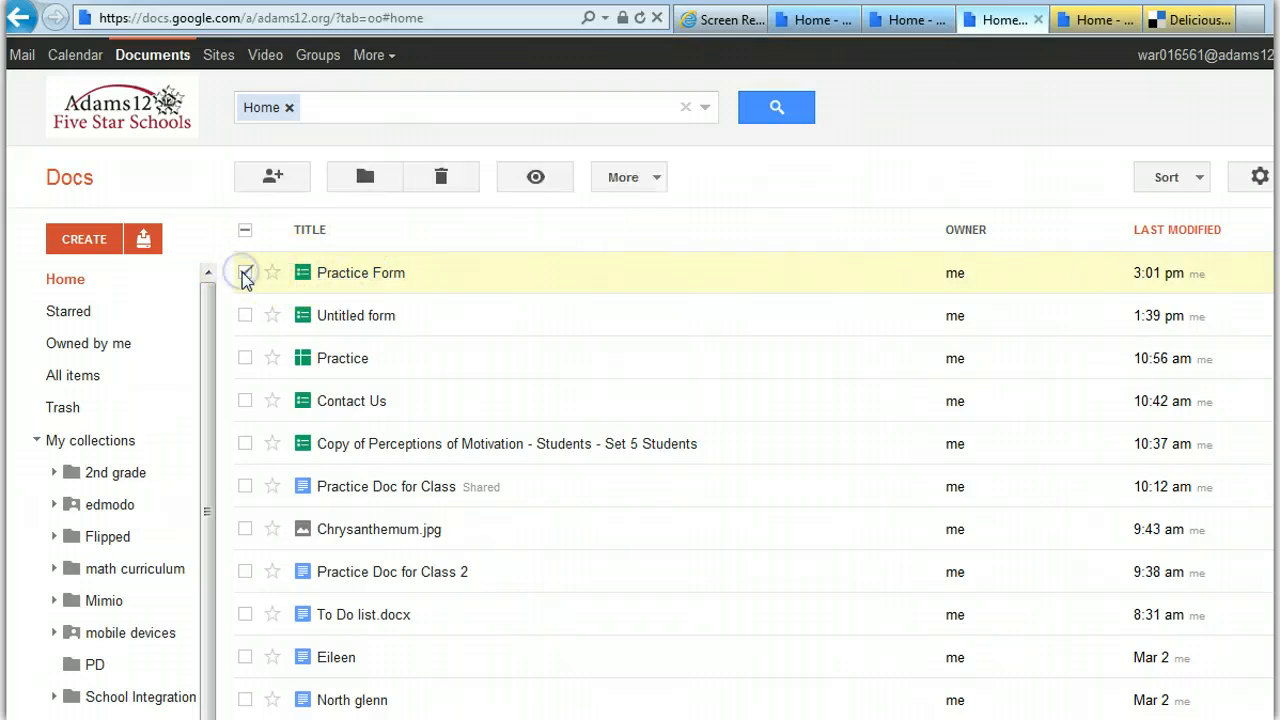
left_click(291, 177)
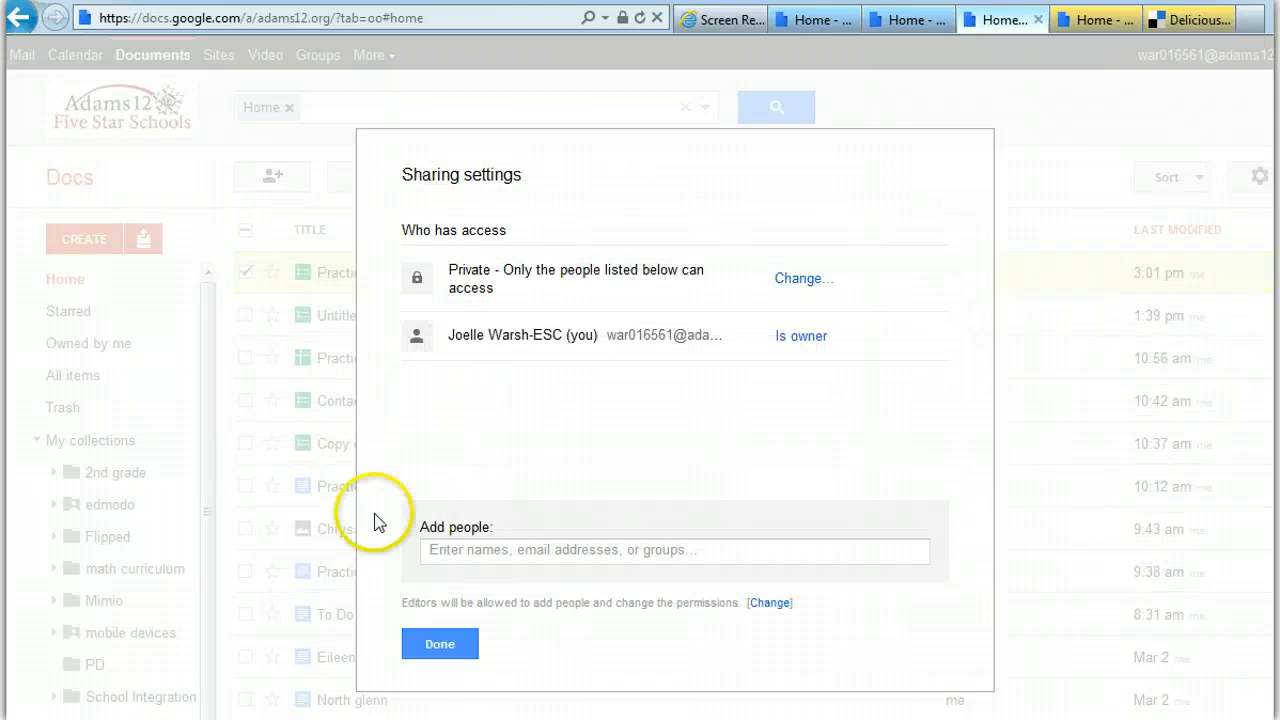
left_click(450, 652)
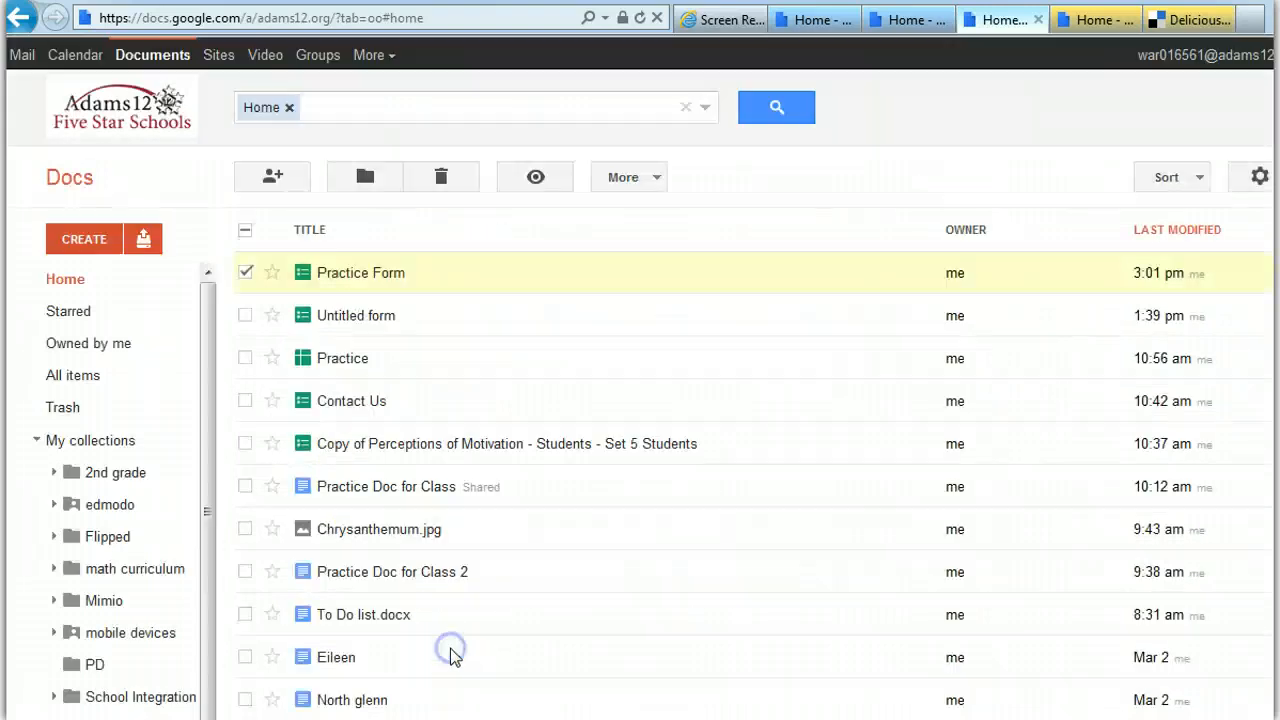
Step: View the collections available for organizing Practice Form, expand School Integration, and leave without applying changes
left_click(364, 178)
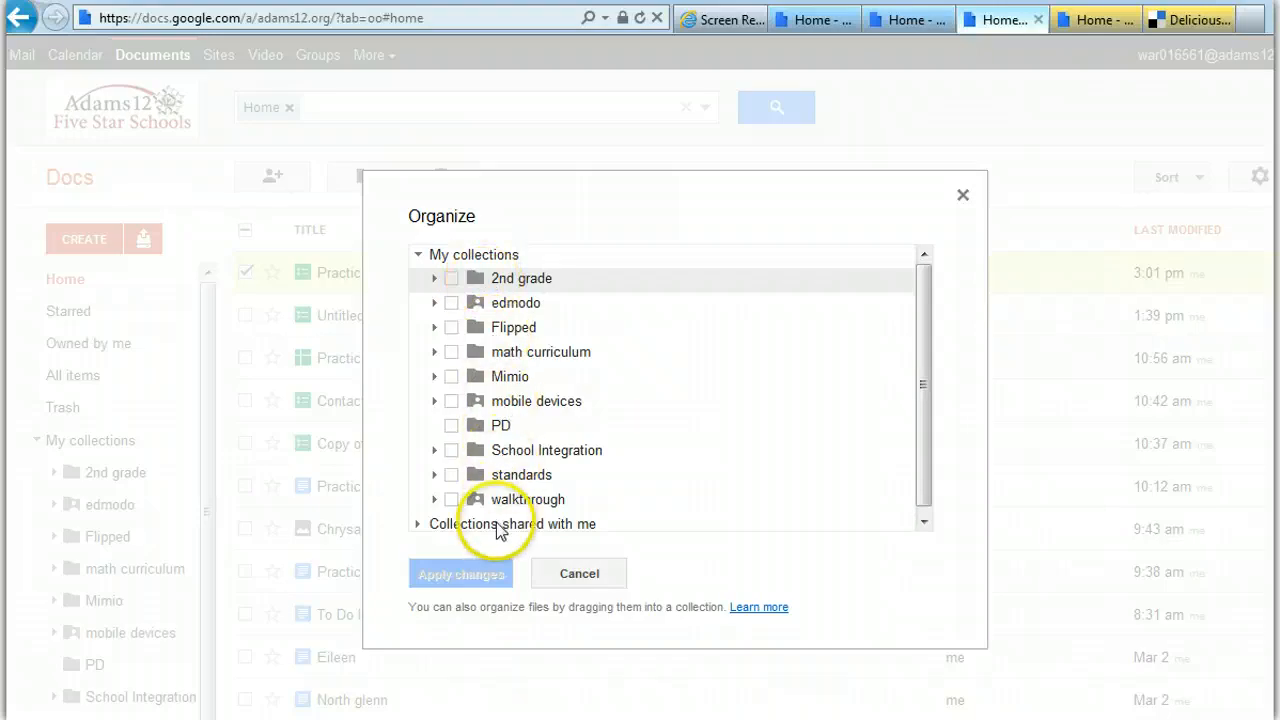
left_click_drag(918, 318, 912, 380)
left_click(435, 443)
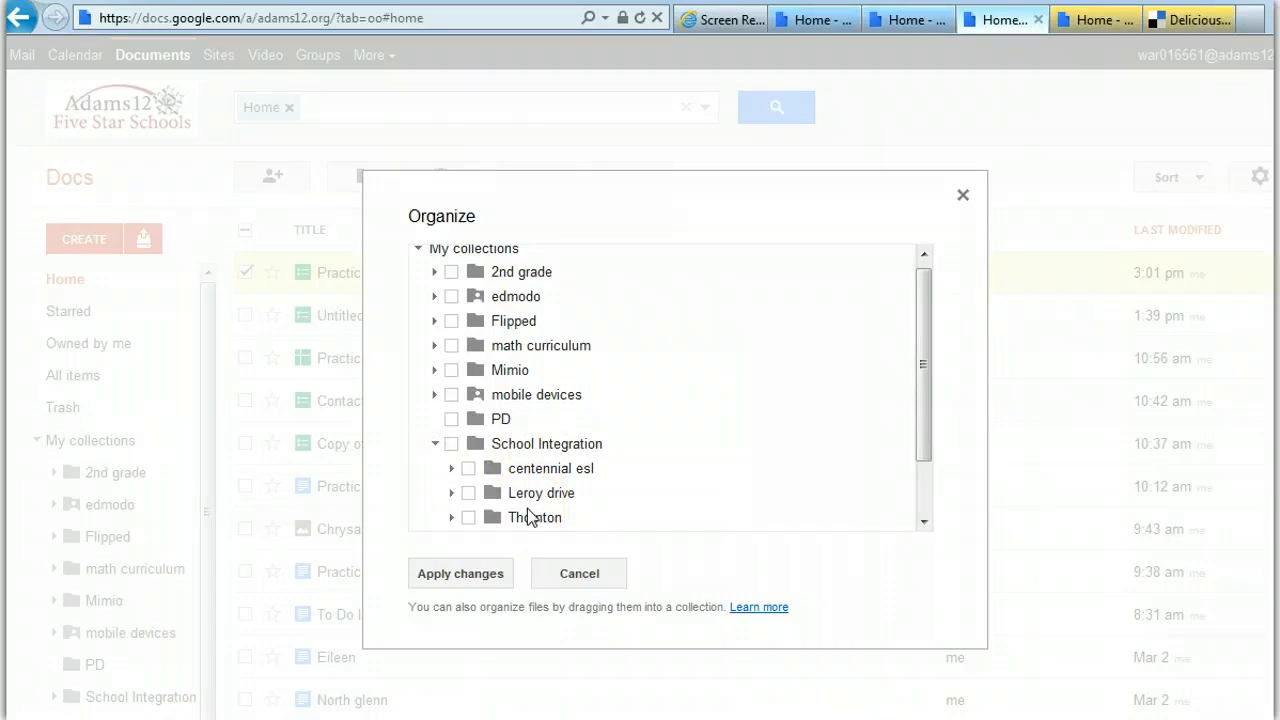
left_click(567, 580)
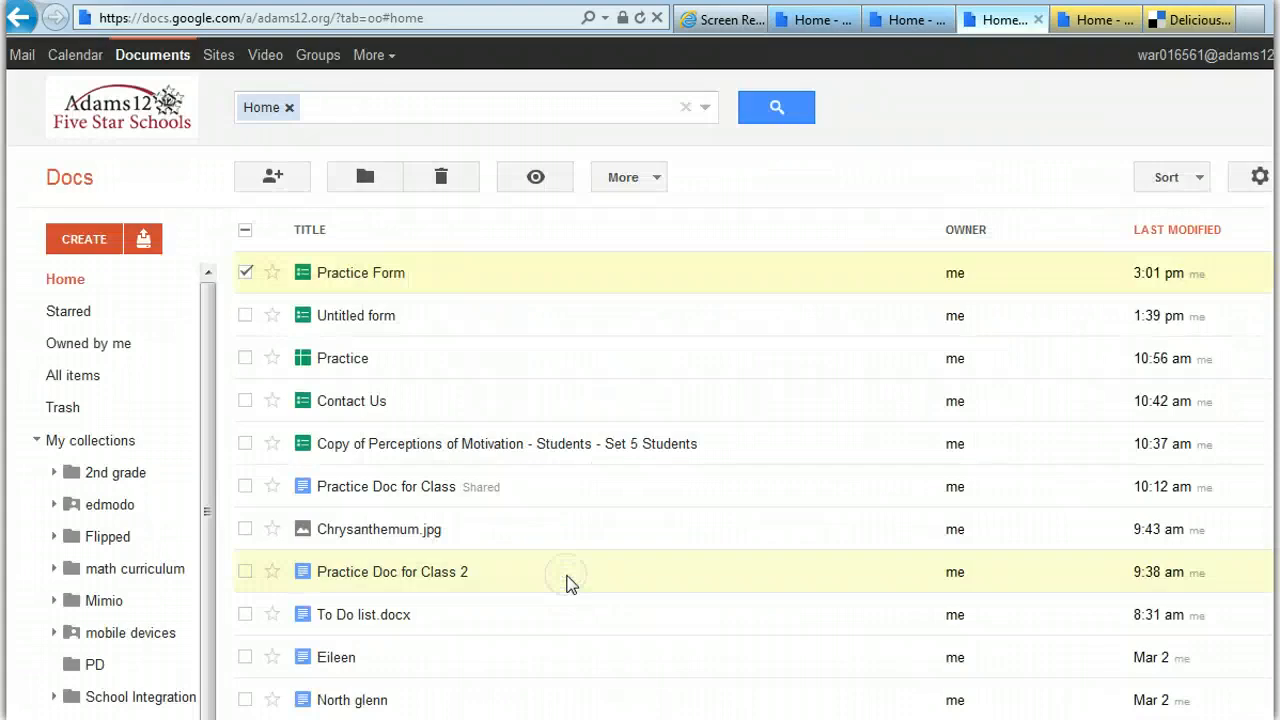
Step: Review the additional actions available for Practice Form, and deselect the file
left_click(624, 179)
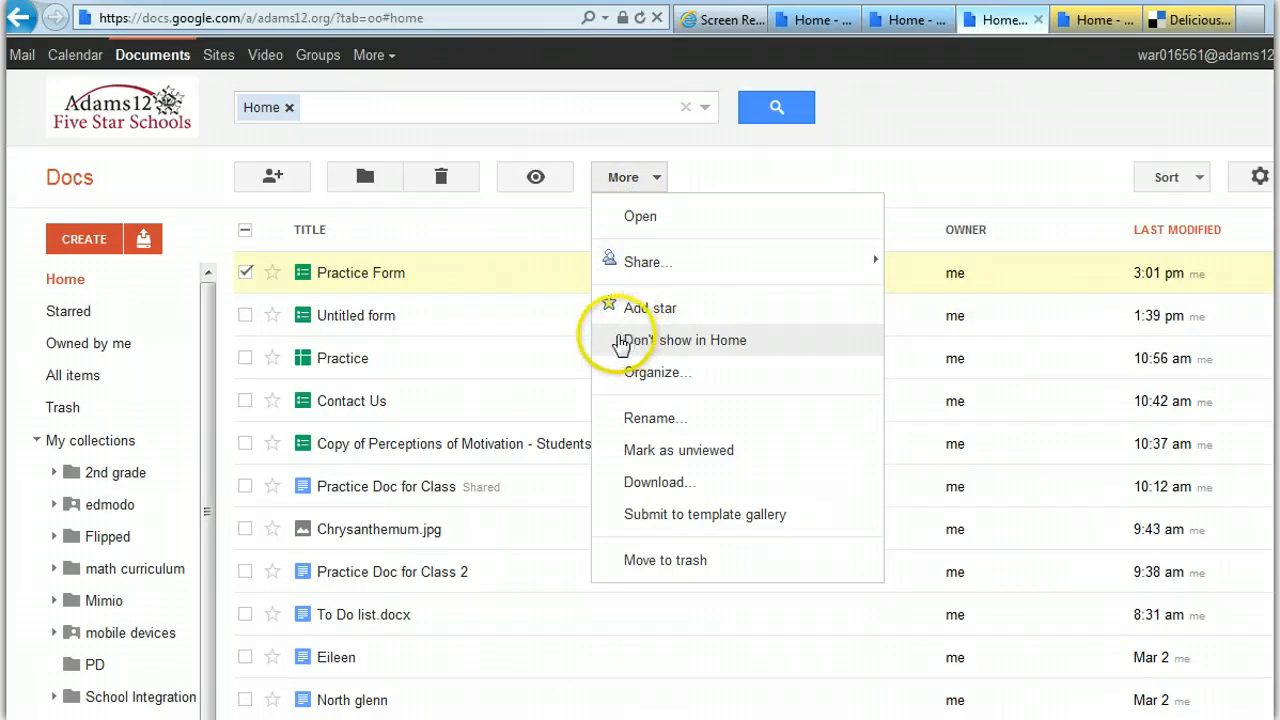
left_click(522, 289)
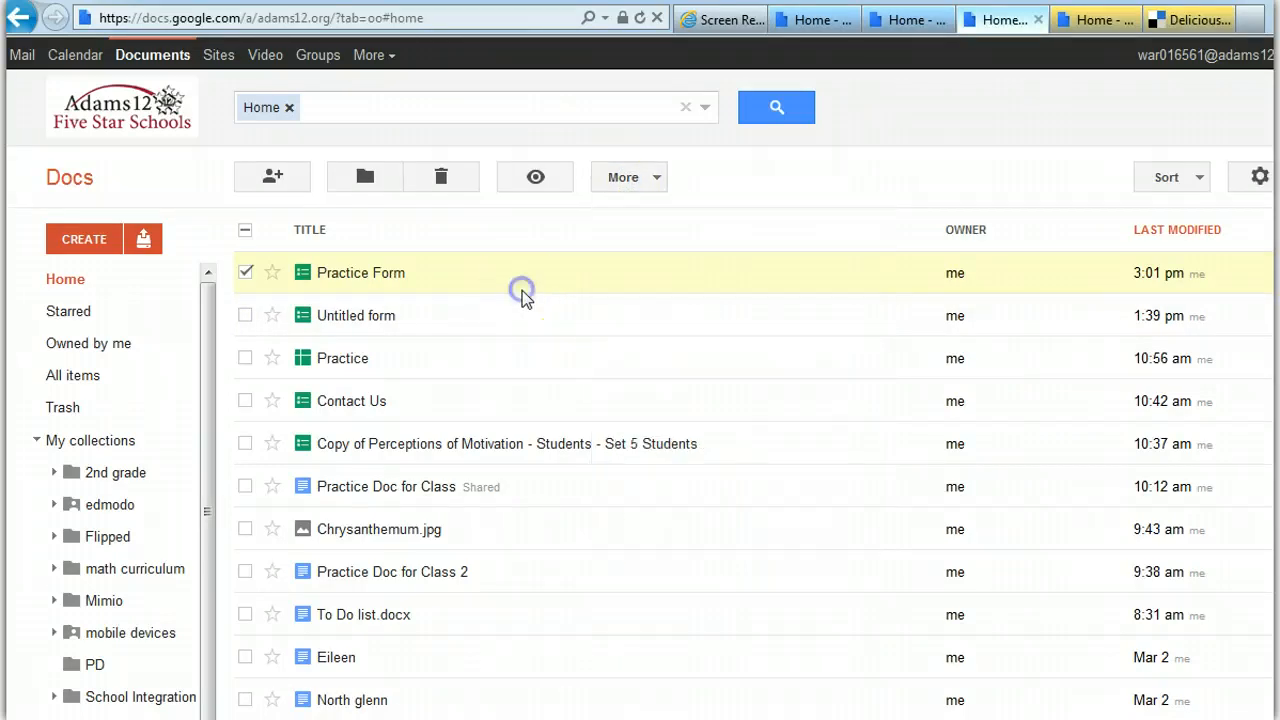
left_click(245, 273)
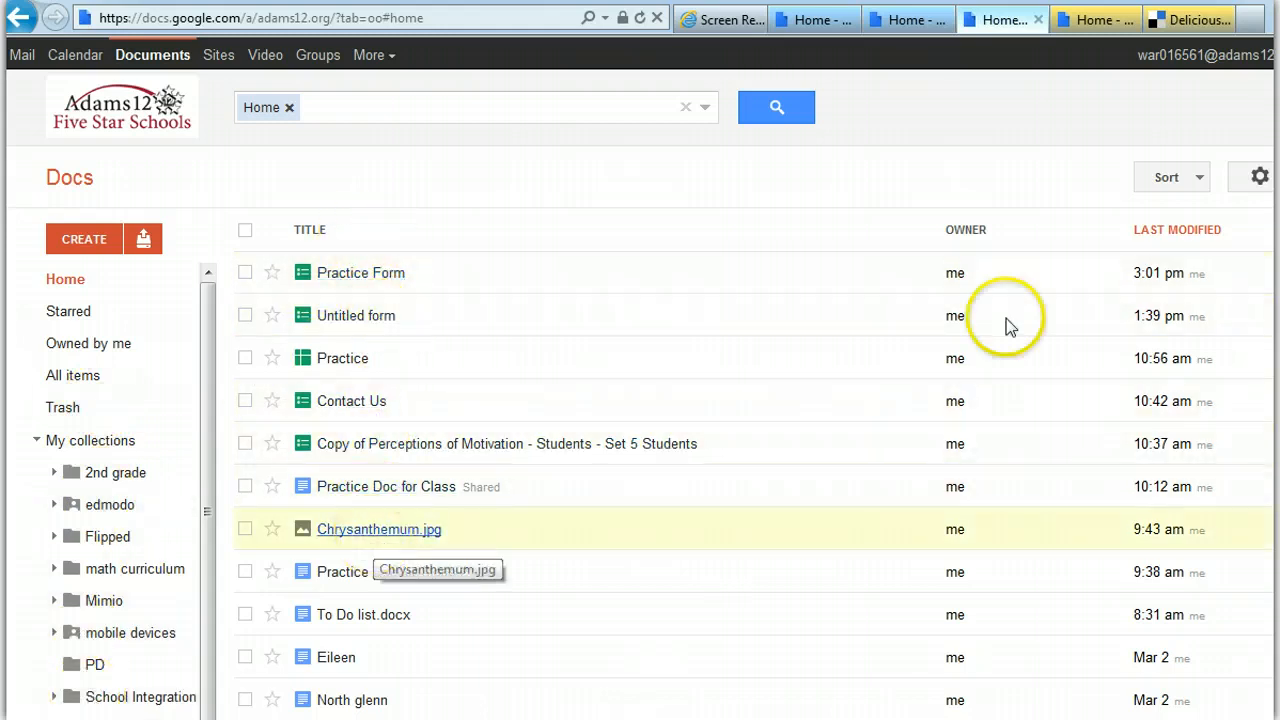
Step: Hide Untitled form, Copy of Perceptions of Motivation - Students - Set 5 Students, Practice Doc for Class and Chrysanthemum.jpg from Home
scroll(754, 487, "down", 10)
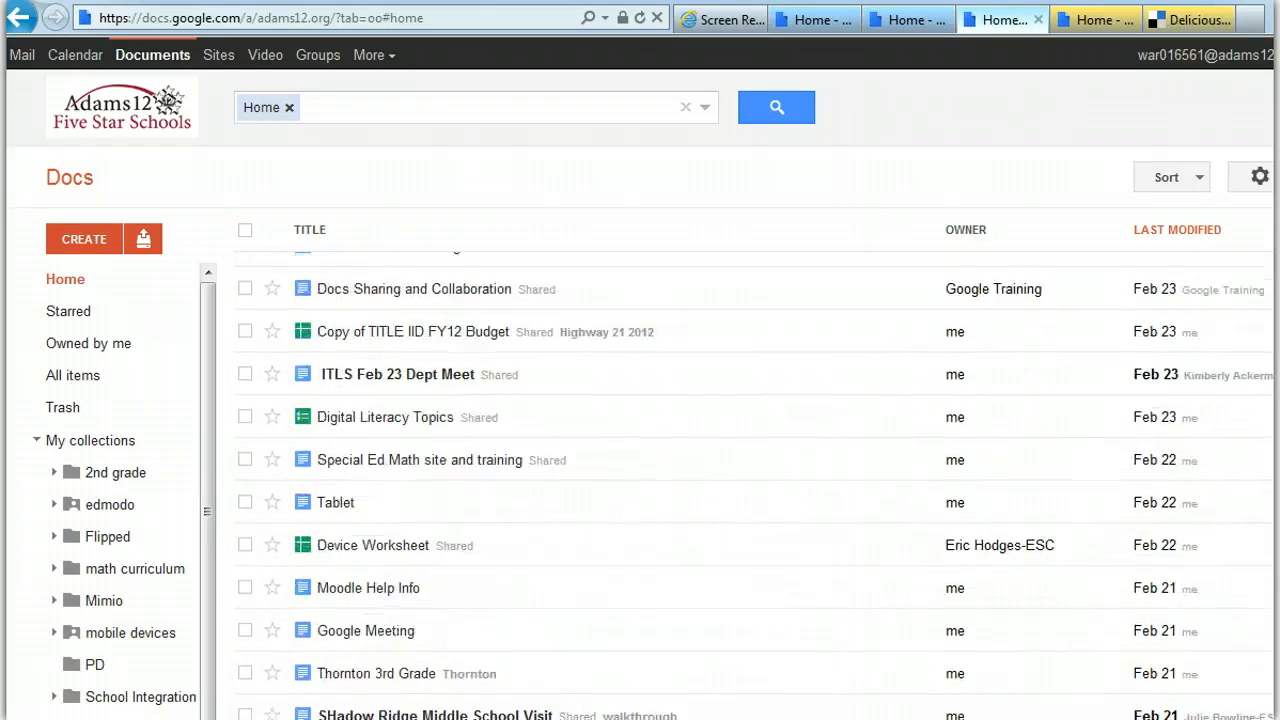
scroll(754, 487, "up", 10)
scroll(754, 487, "down", 2)
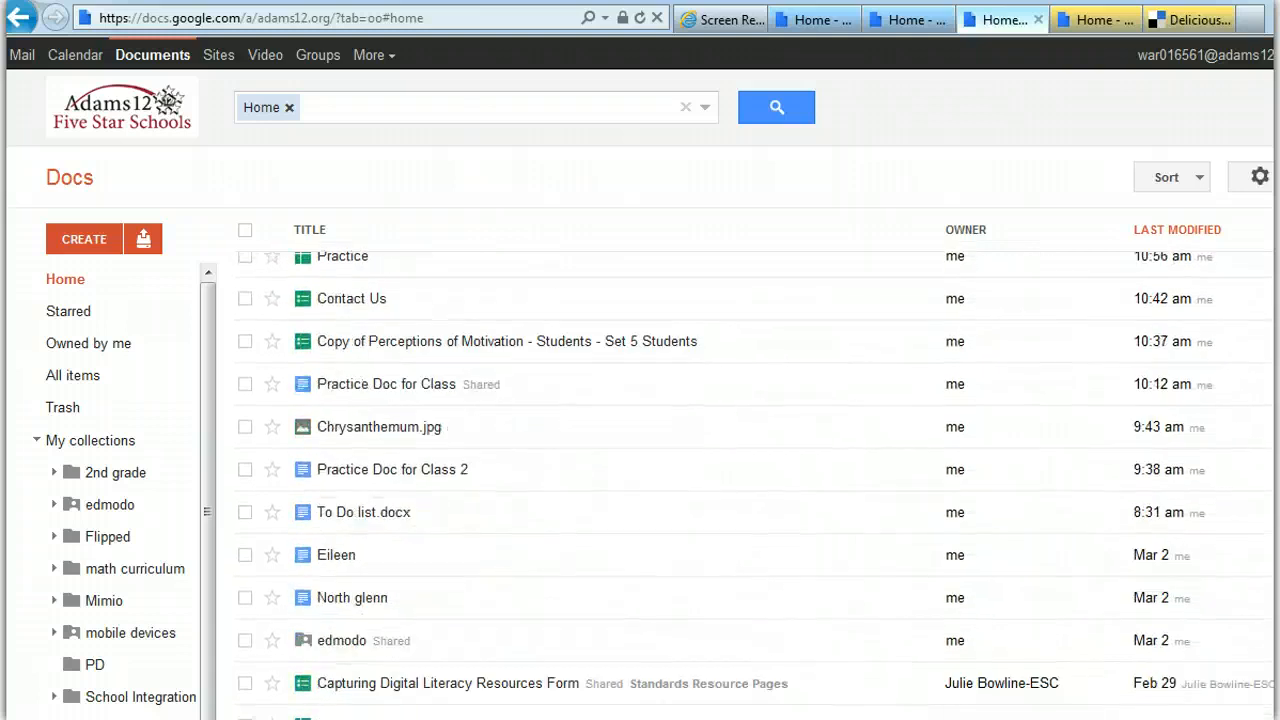
scroll(754, 487, "up", 3)
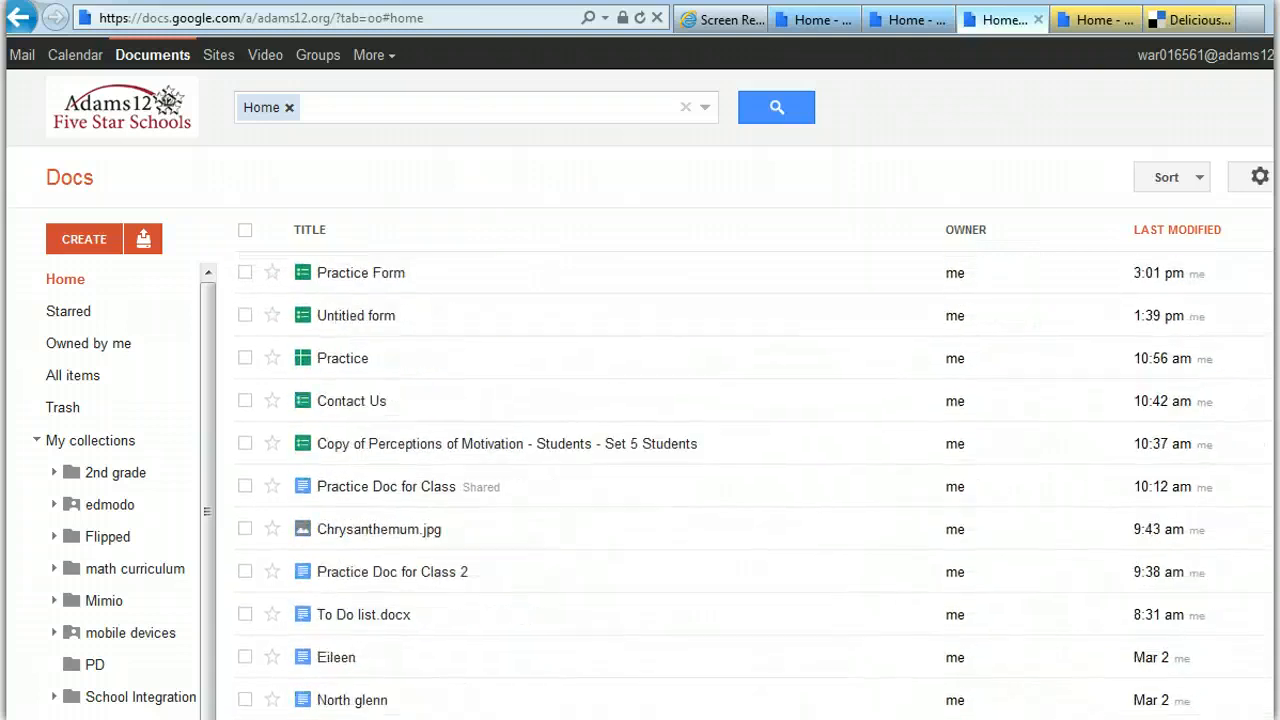
left_click(246, 318)
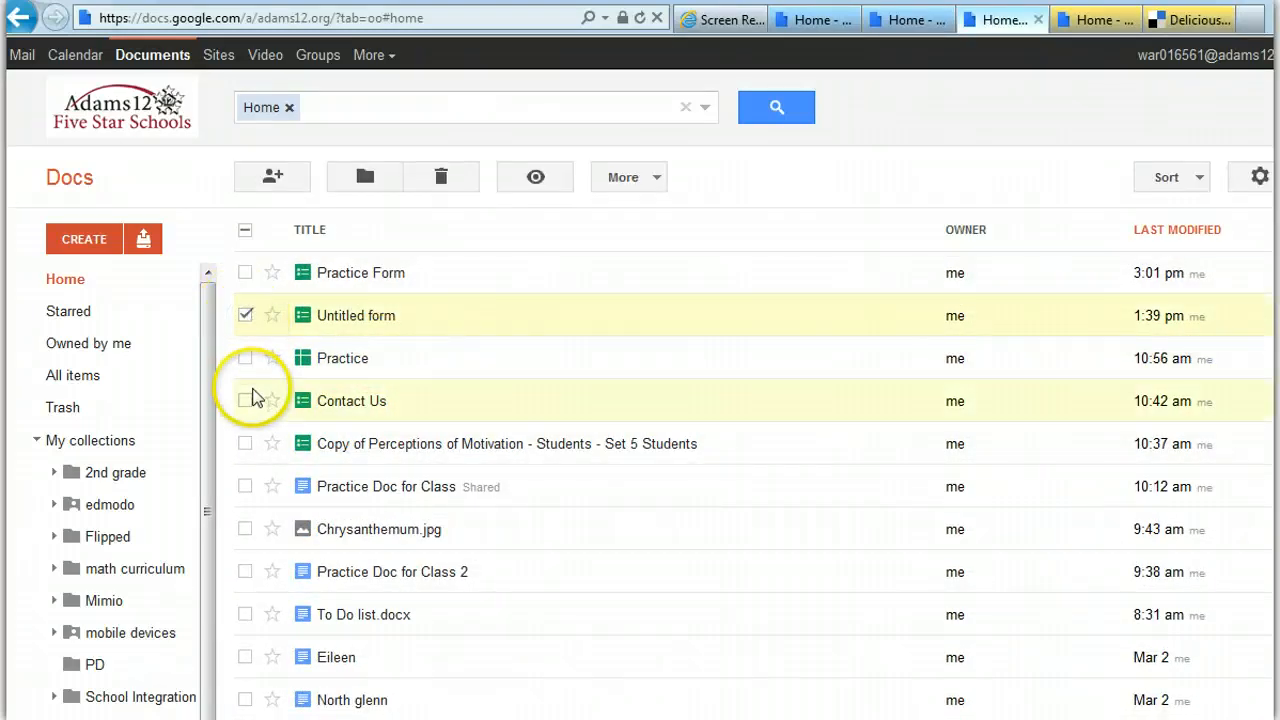
left_click(245, 443)
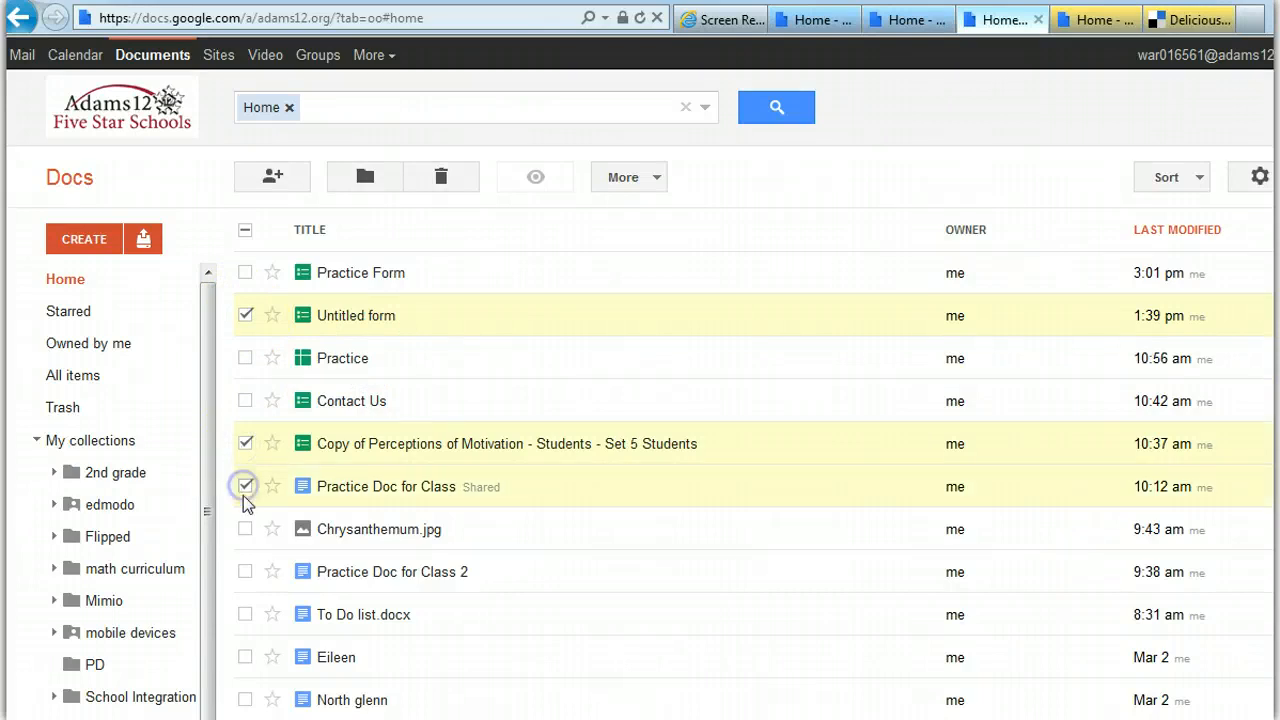
left_click(245, 530)
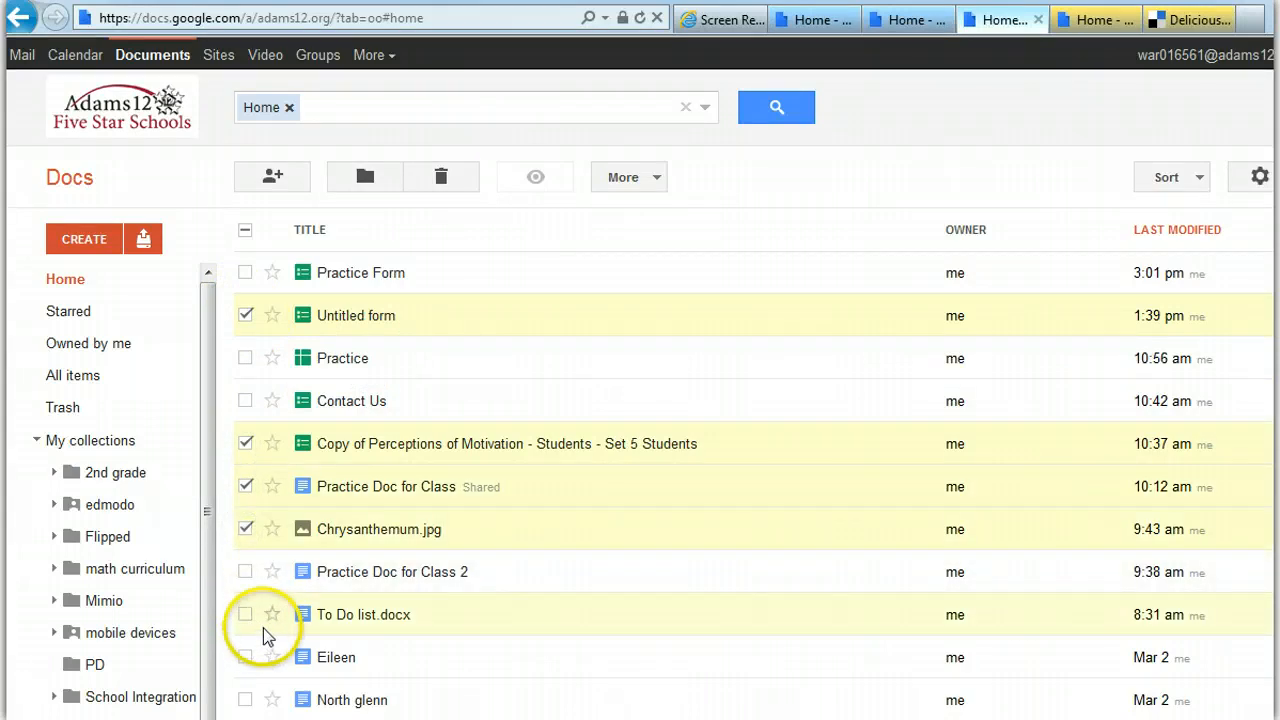
scroll(600, 520, "down", 3)
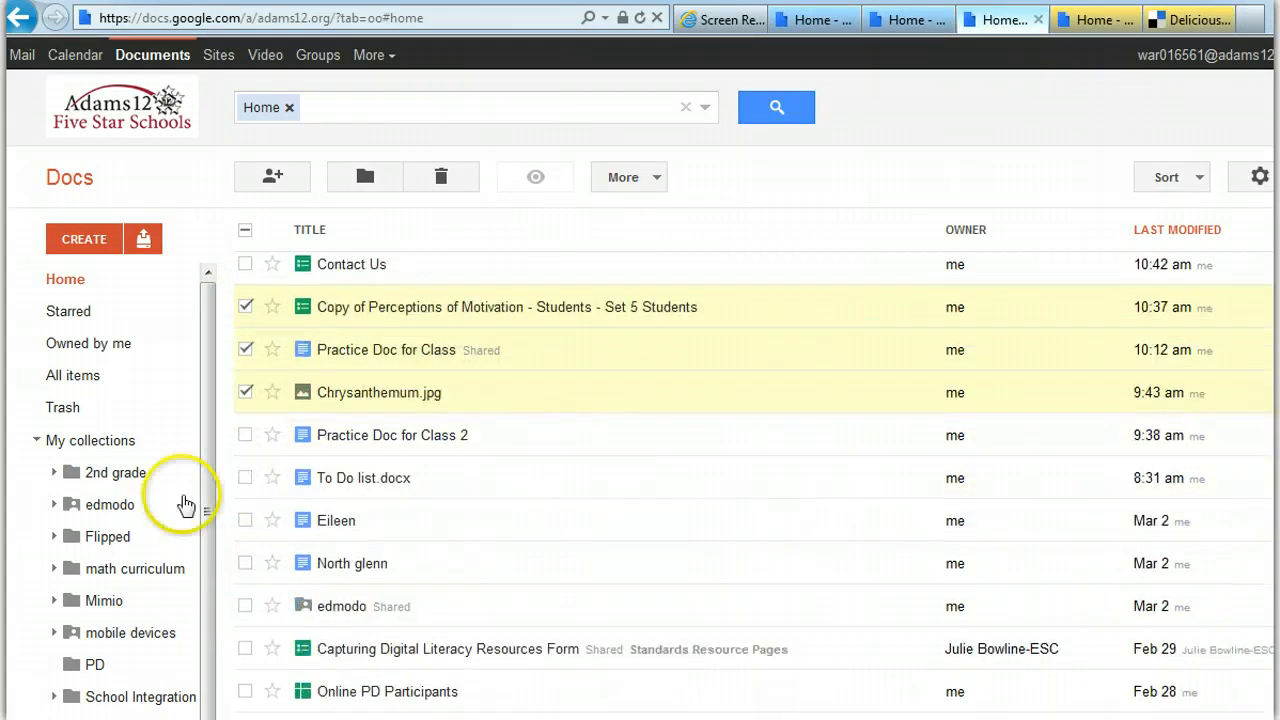
left_click(617, 182)
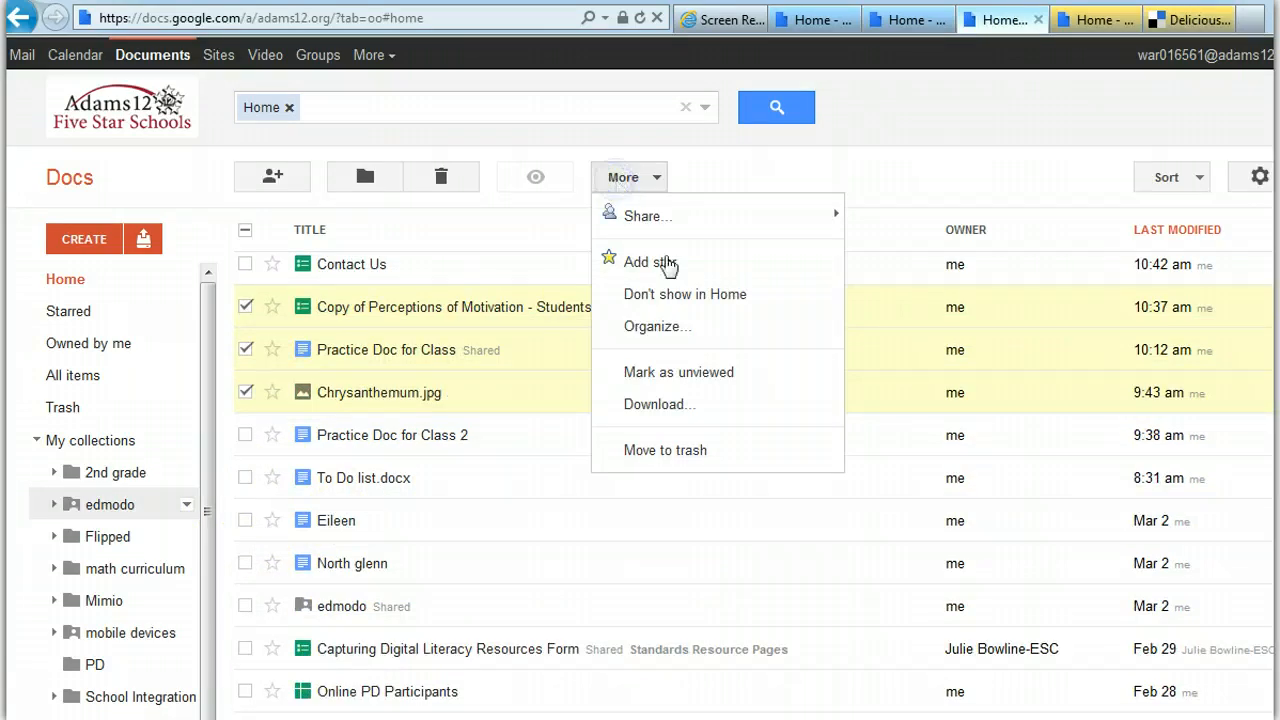
left_click(676, 293)
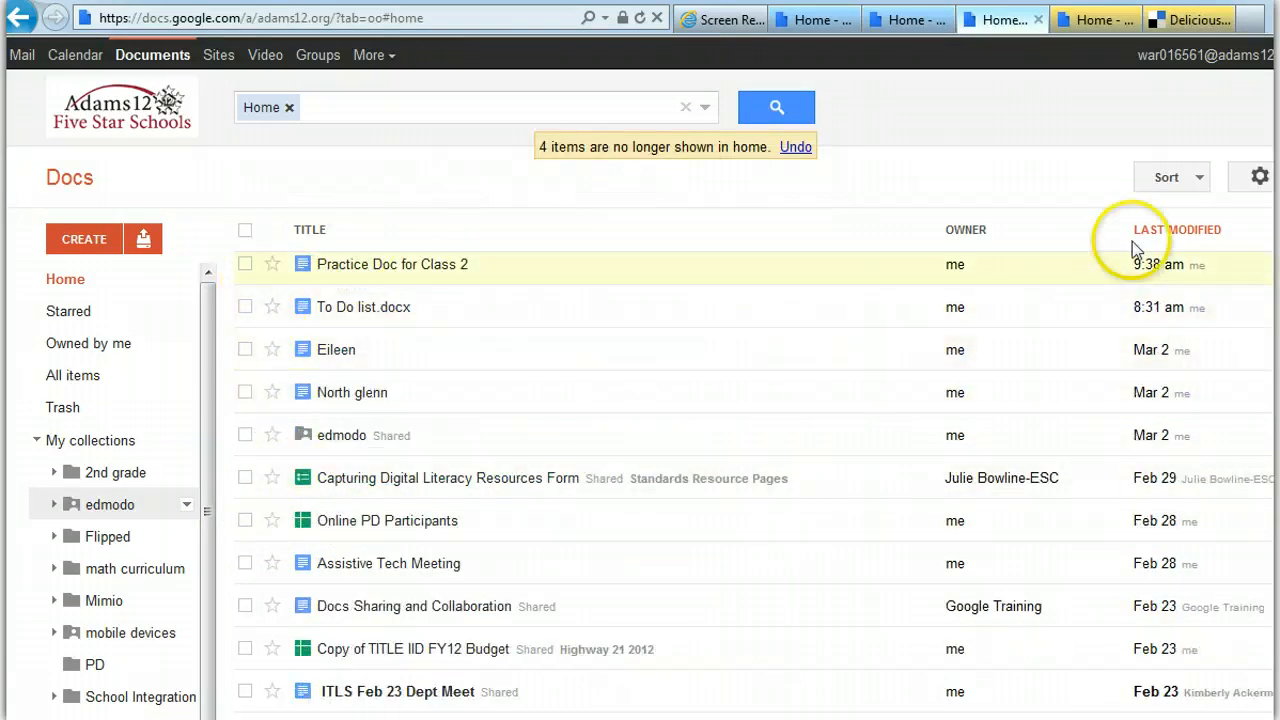
Step: Check the Home list and the All items list for the hidden files, and return to Home
scroll(753, 482, "up", 2)
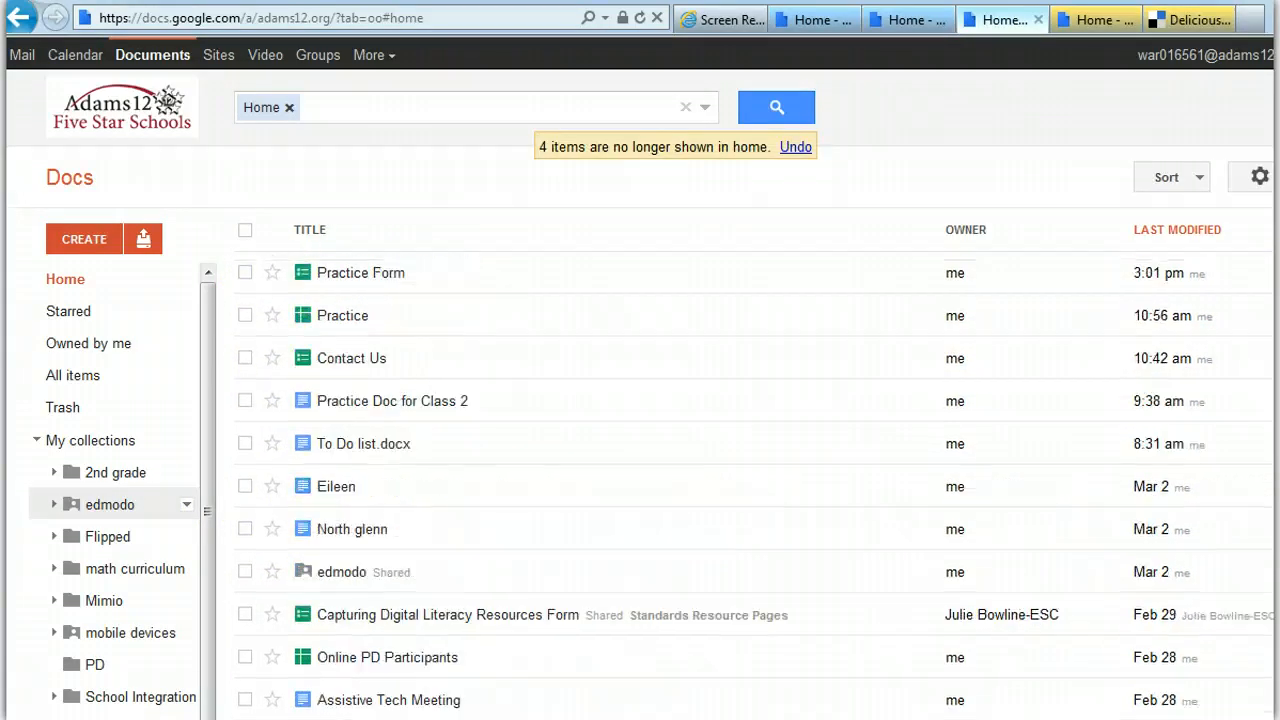
left_click(84, 378)
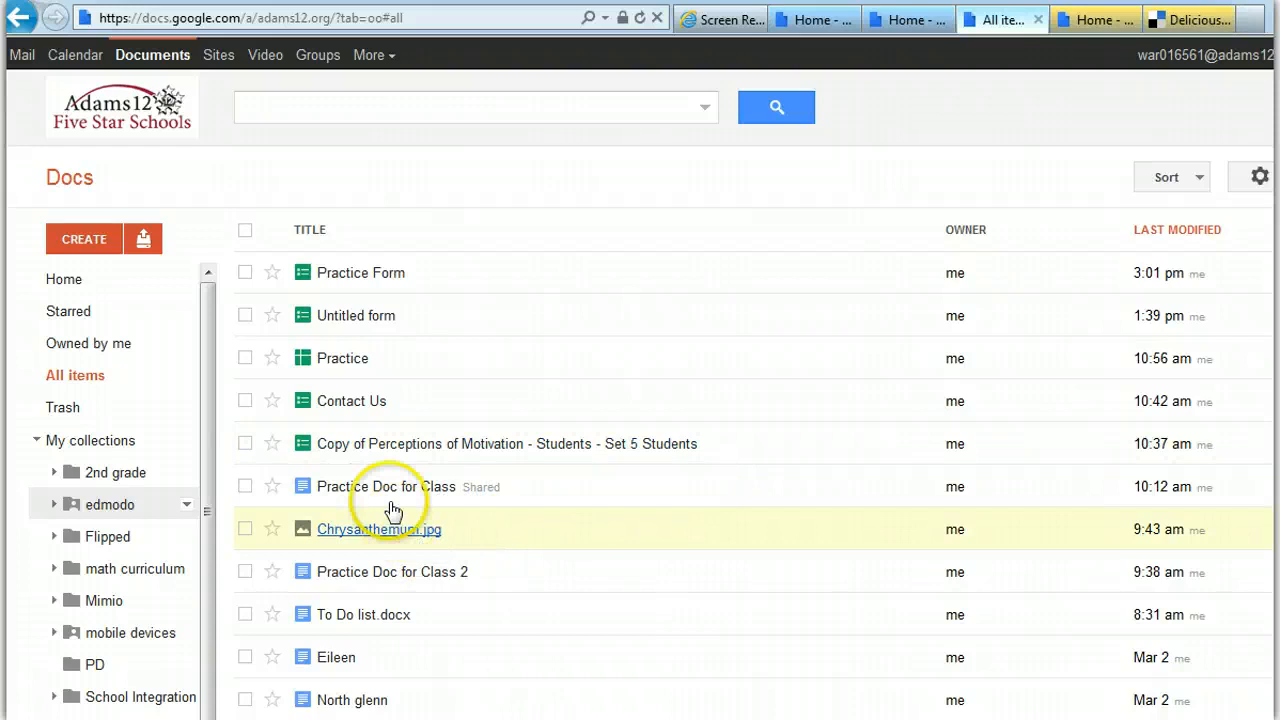
left_click(73, 281)
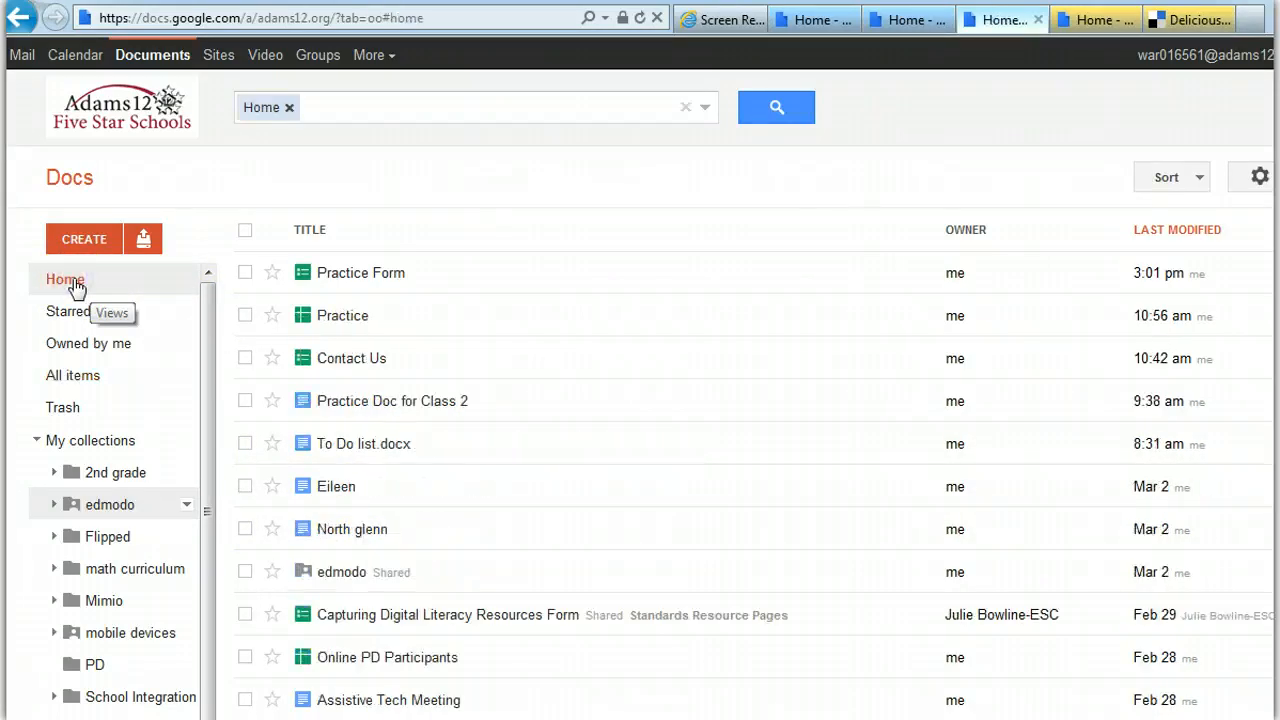
Step: Select Practice Form in Home and review the additional actions available for it
left_click(244, 273)
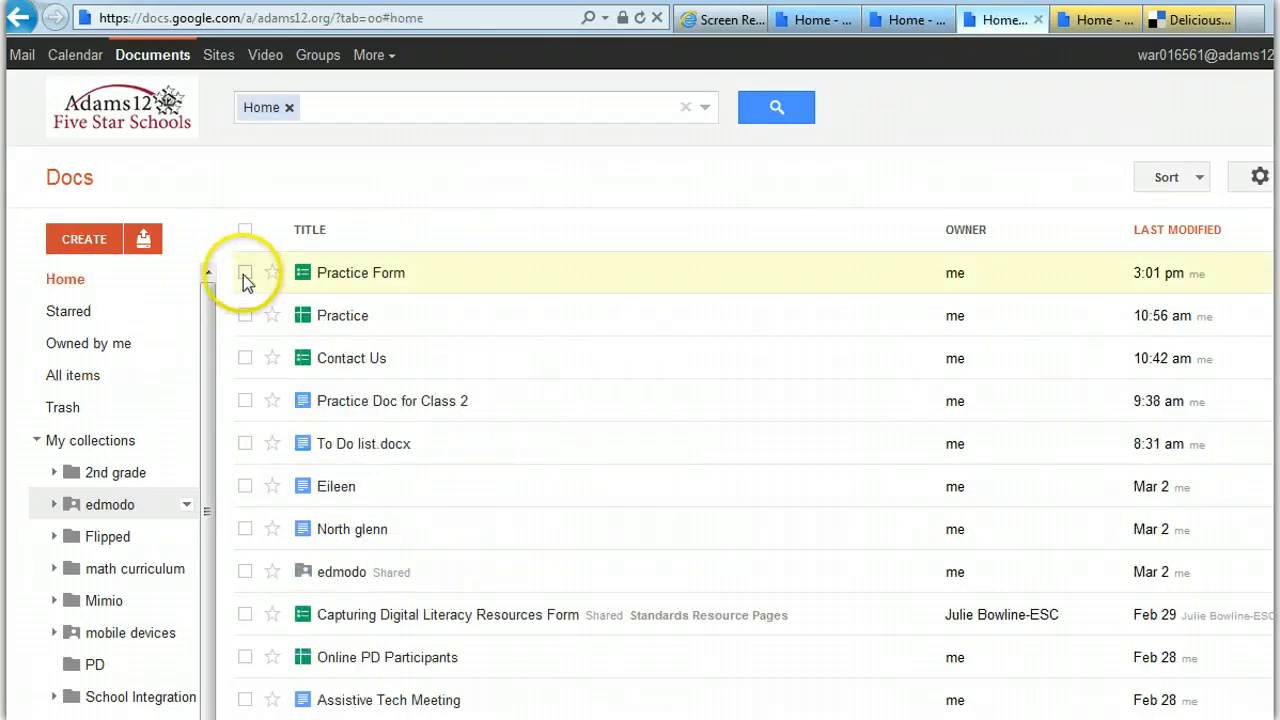
left_click(653, 180)
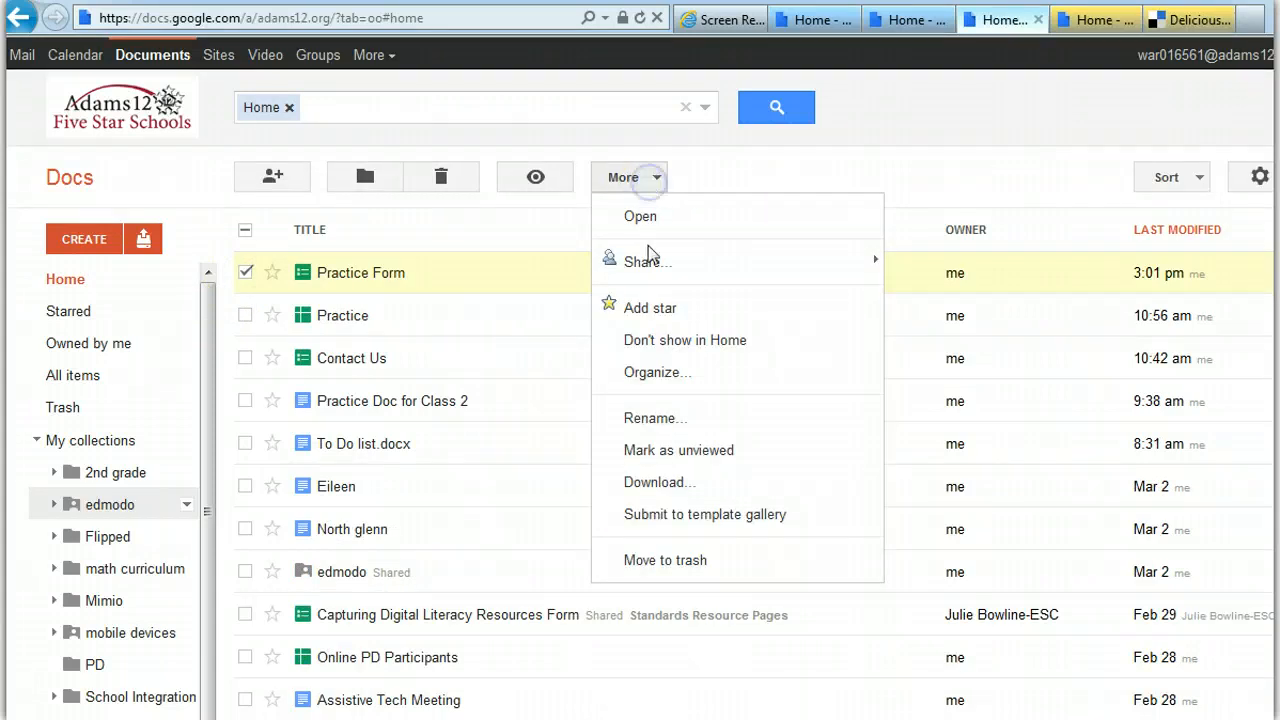
left_click(684, 356)
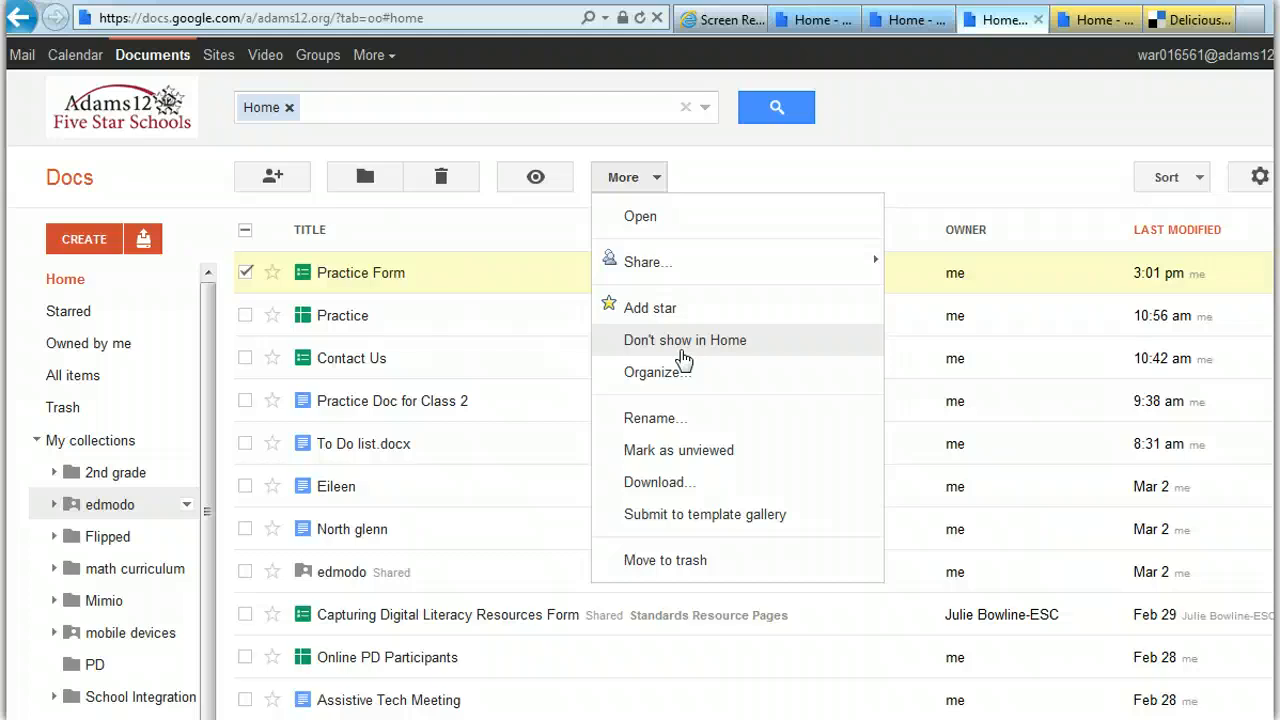
Step: Select the Practice spreadsheet instead, view the collections available for organizing it, and leave without applying changes
left_click(514, 310)
left_click(362, 180)
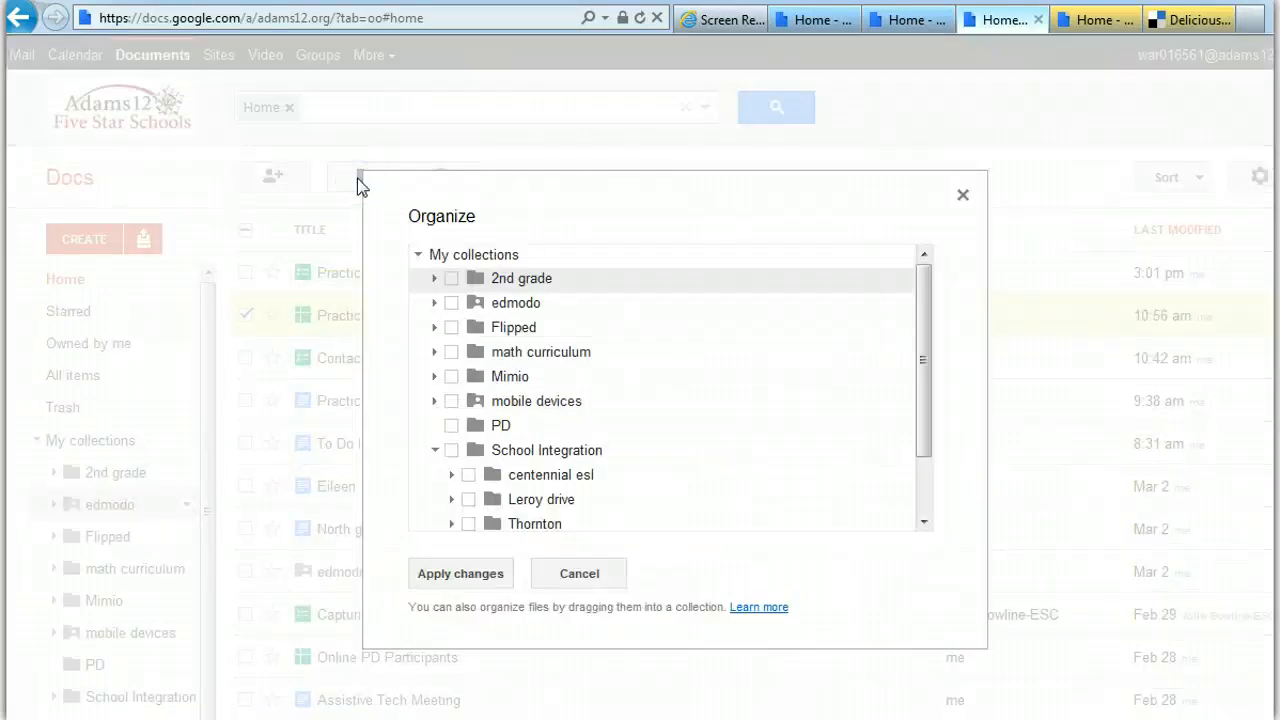
left_click(578, 574)
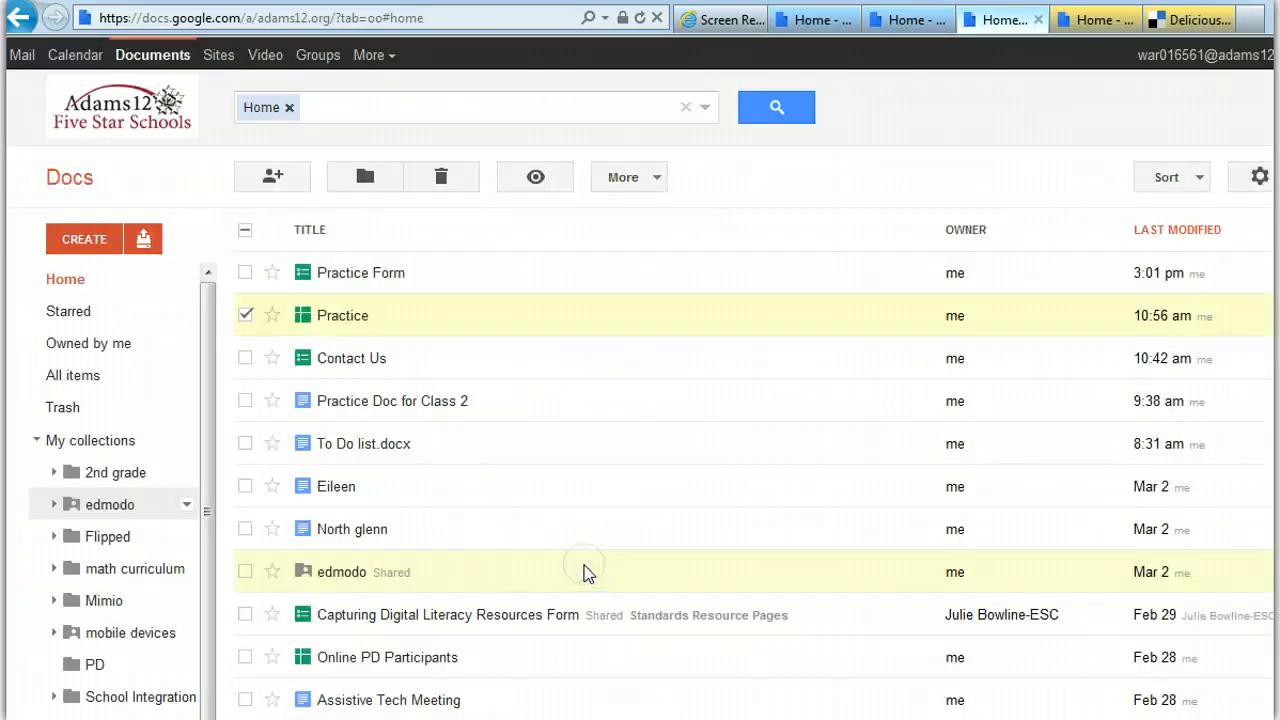
Step: Create a new collection named Practice
left_click(74, 242)
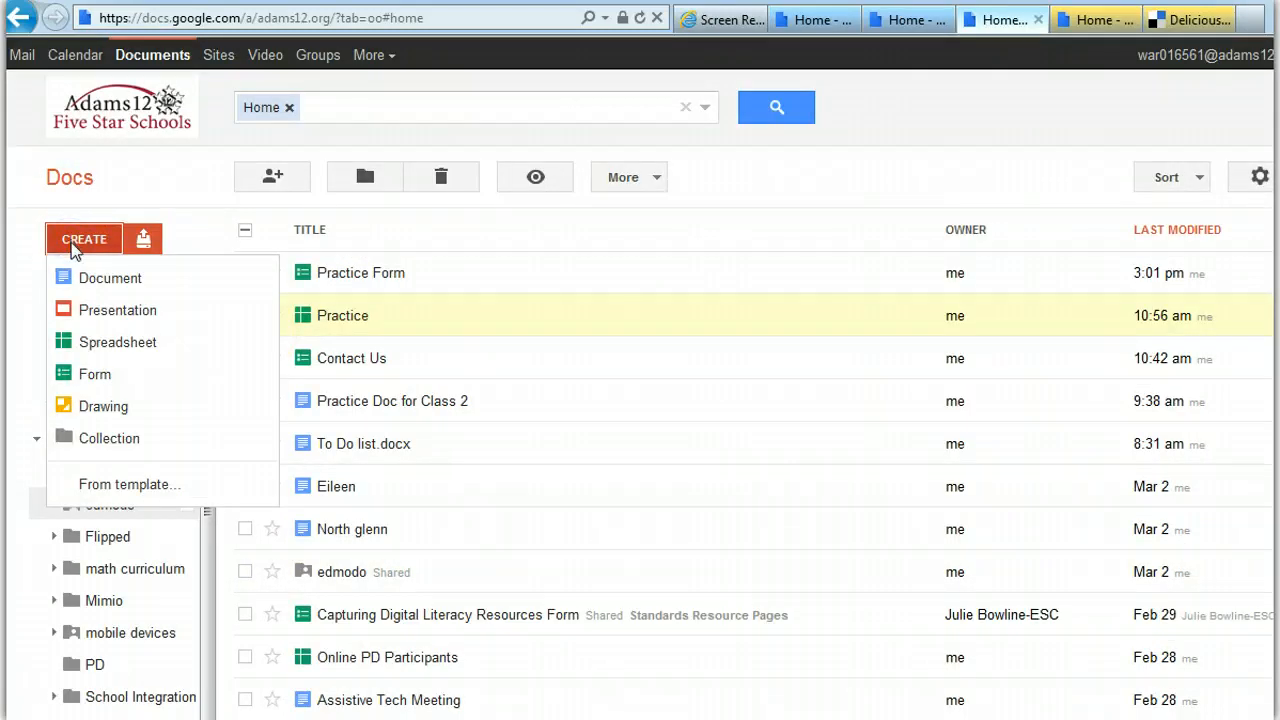
left_click(80, 440)
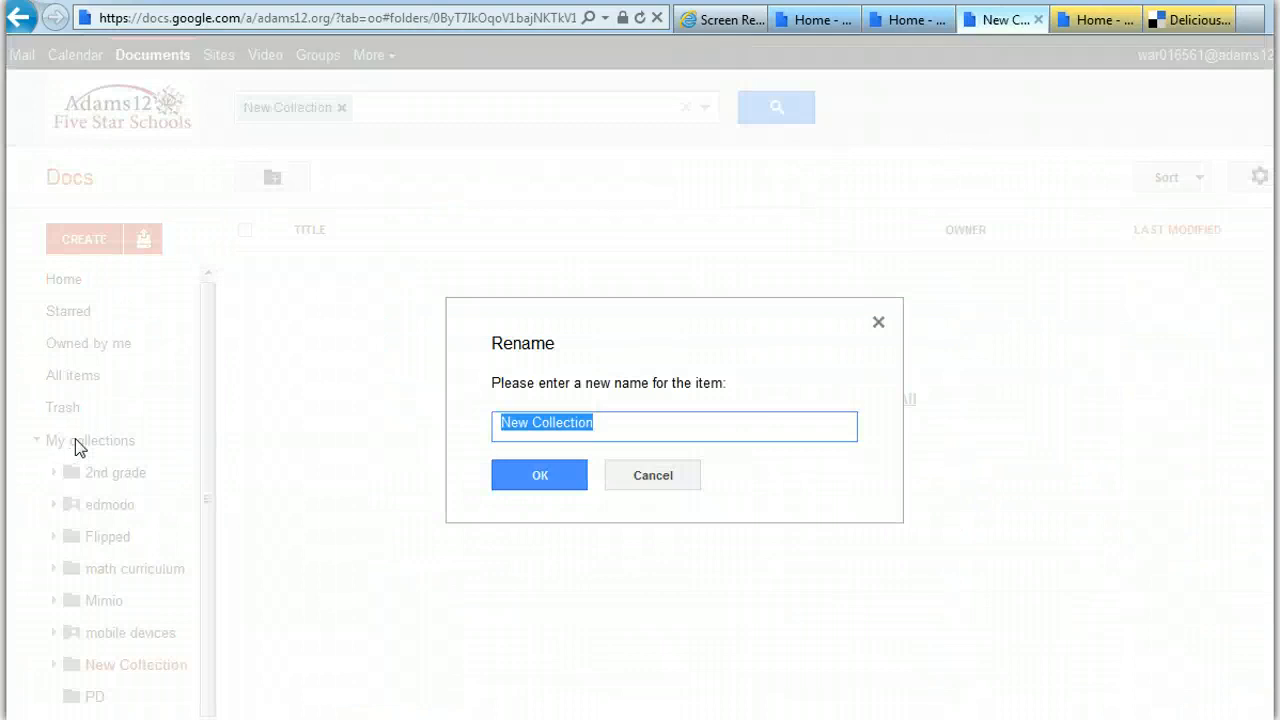
type("P")
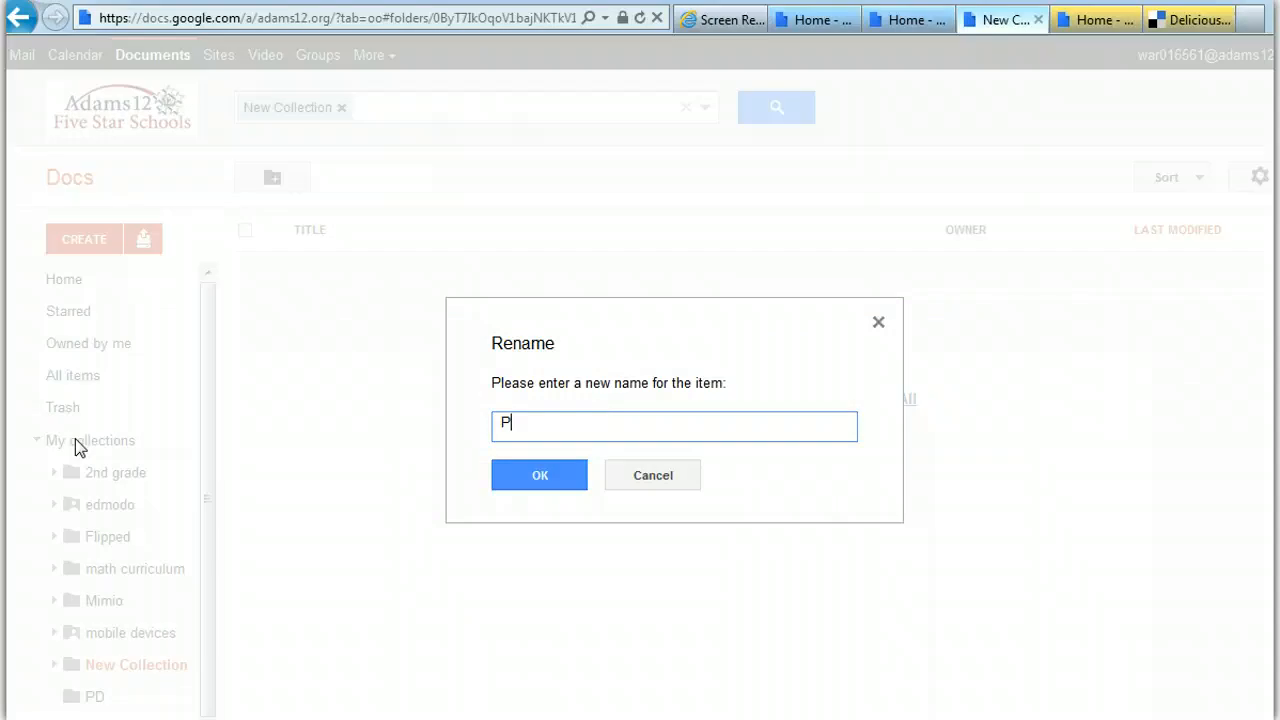
type("ractice")
left_click(534, 477)
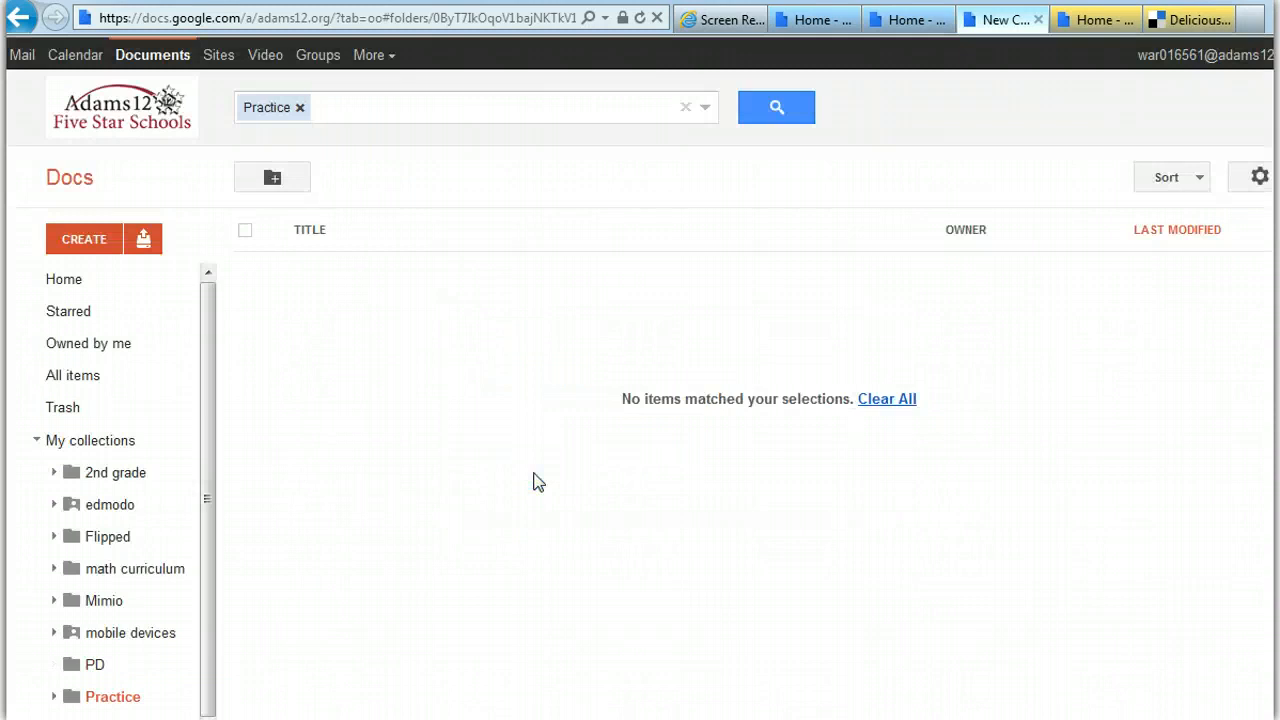
Step: View the contents of the Mimio and School Integration collections
left_click_drag(204, 449, 210, 550)
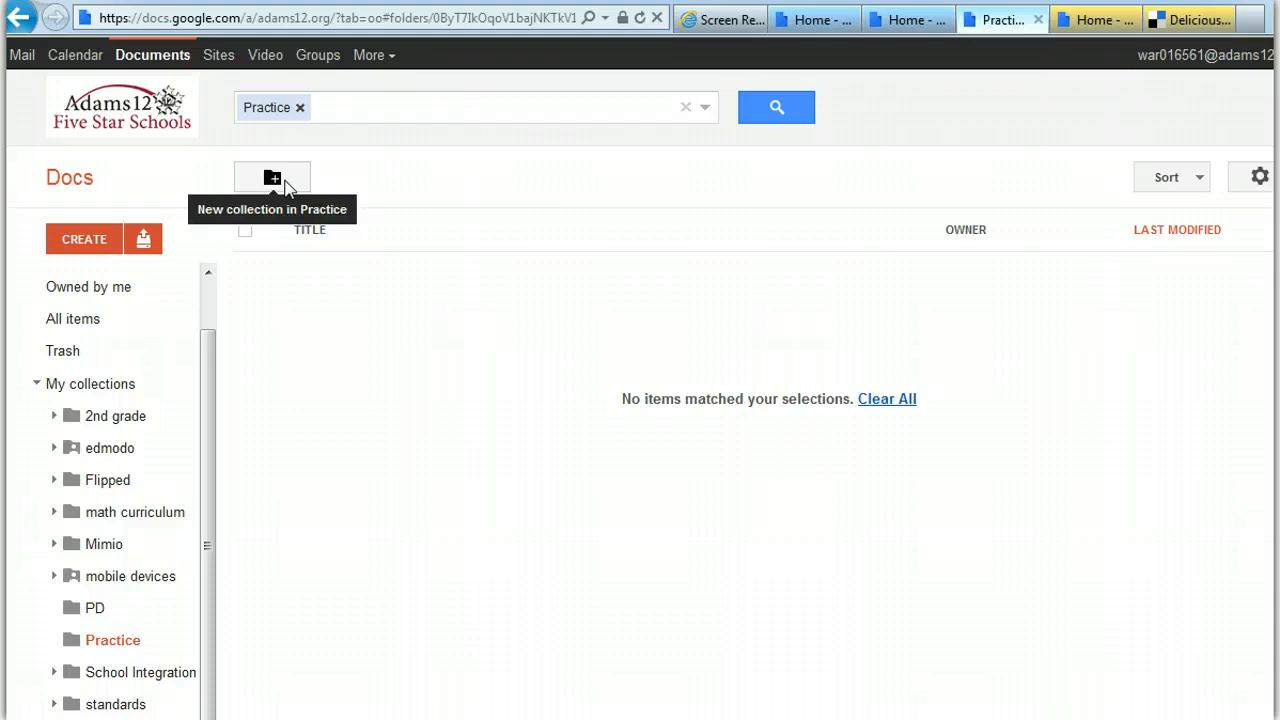
left_click(90, 548)
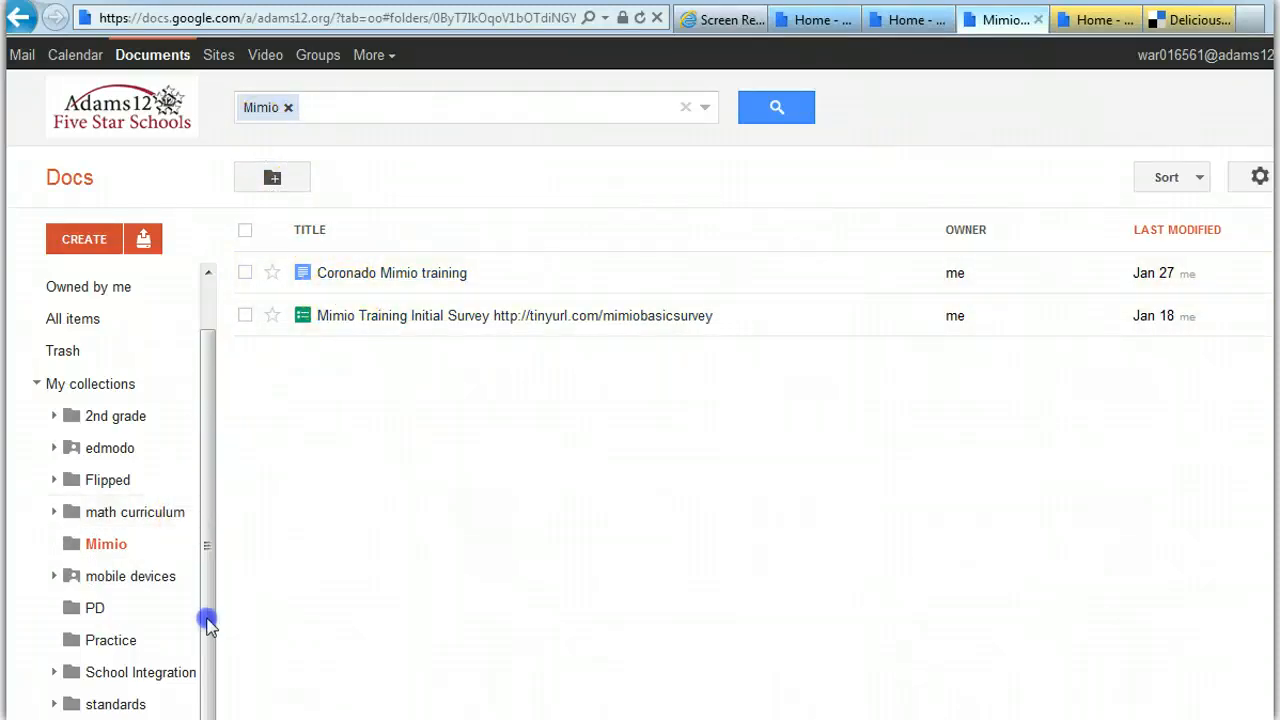
left_click(164, 672)
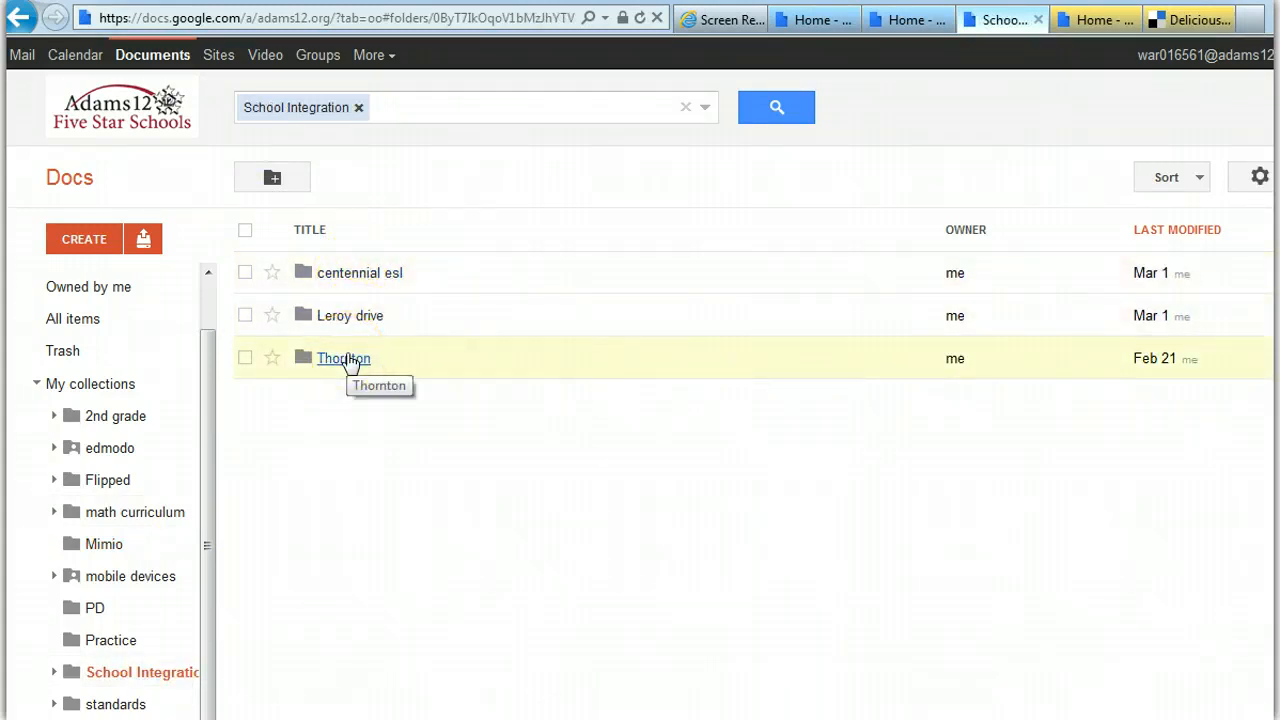
left_click(138, 674)
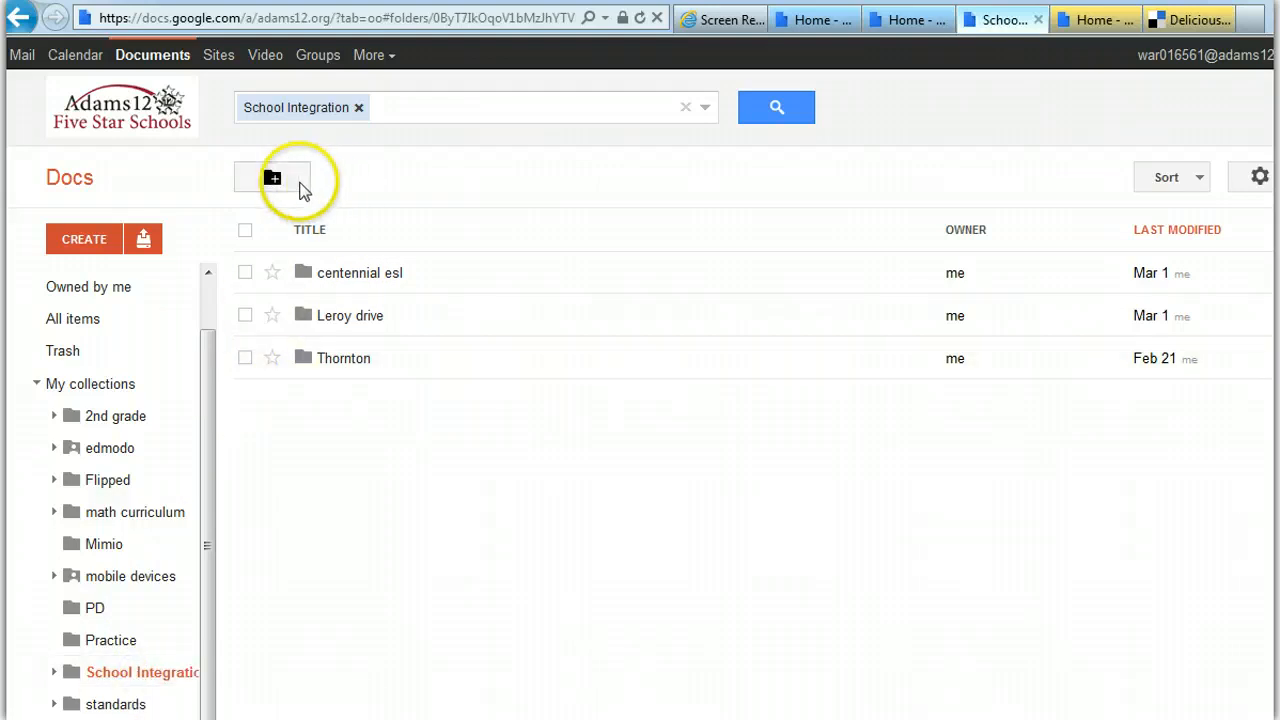
Step: Create a collection named google docs inside the Practice collection
left_click(112, 641)
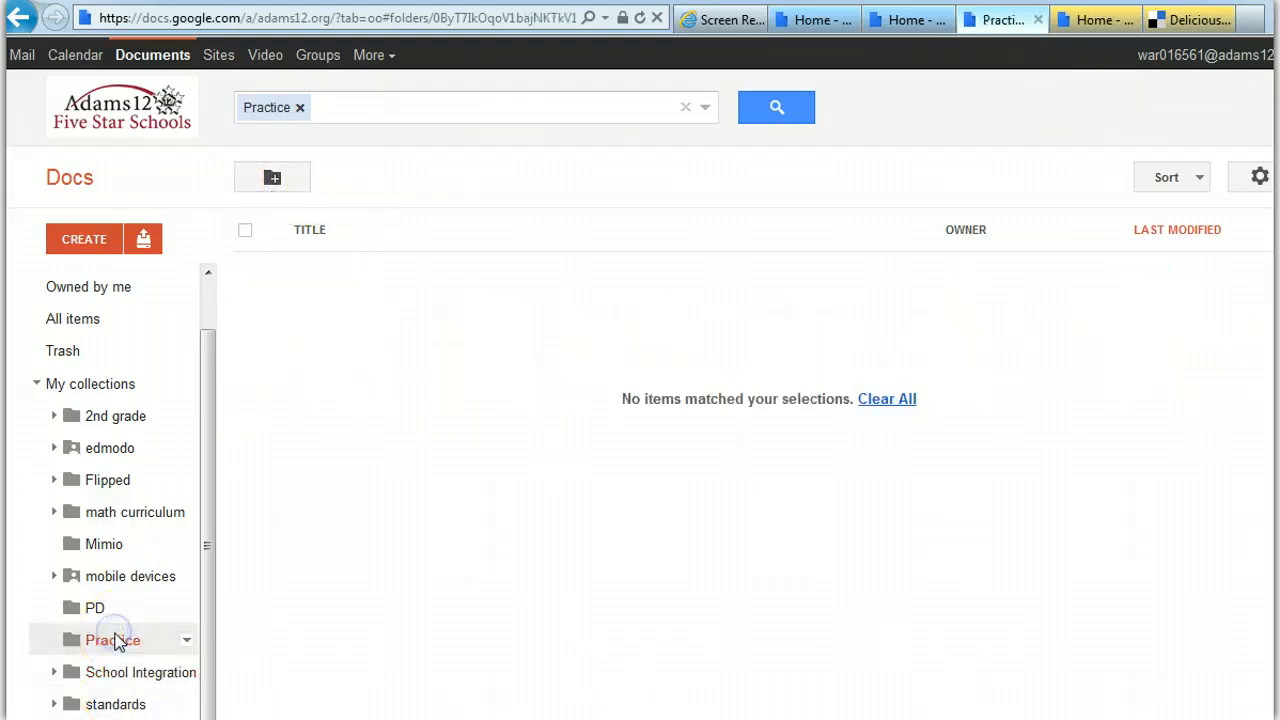
left_click(274, 178)
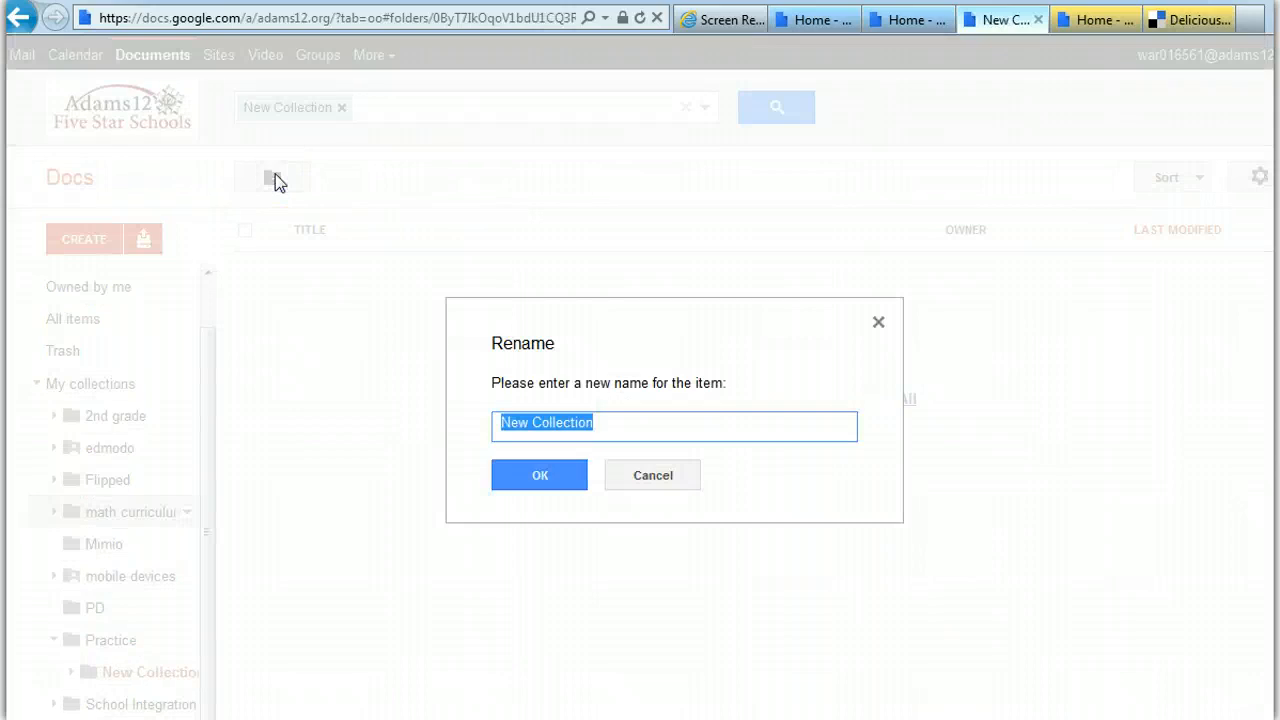
type("google")
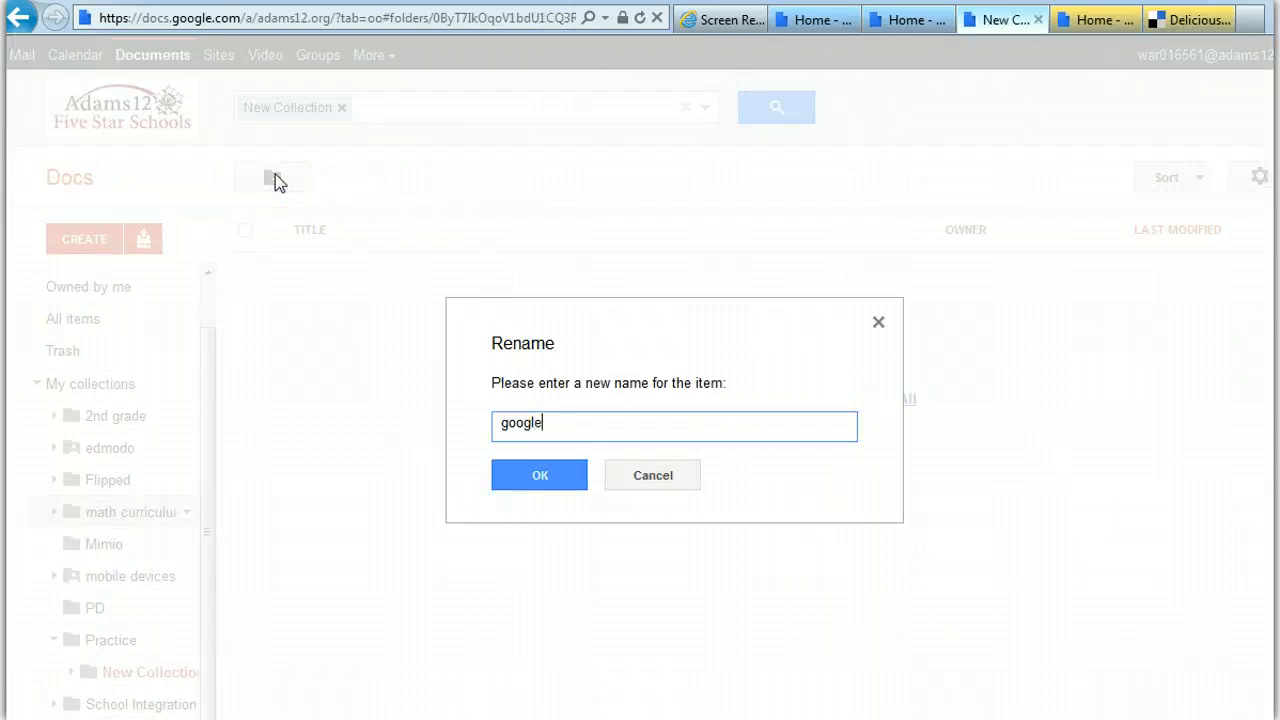
type(" docs")
left_click(543, 472)
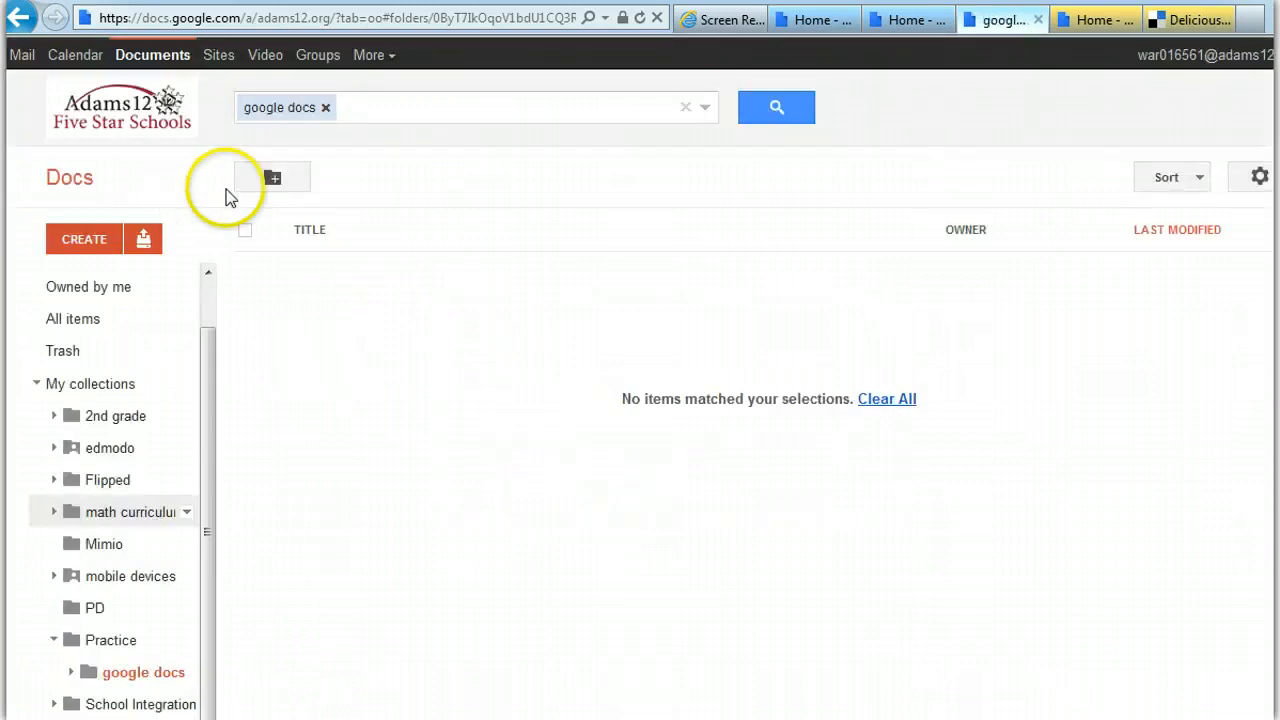
Step: Create a collection named google sites class inside the google docs collection
left_click(264, 190)
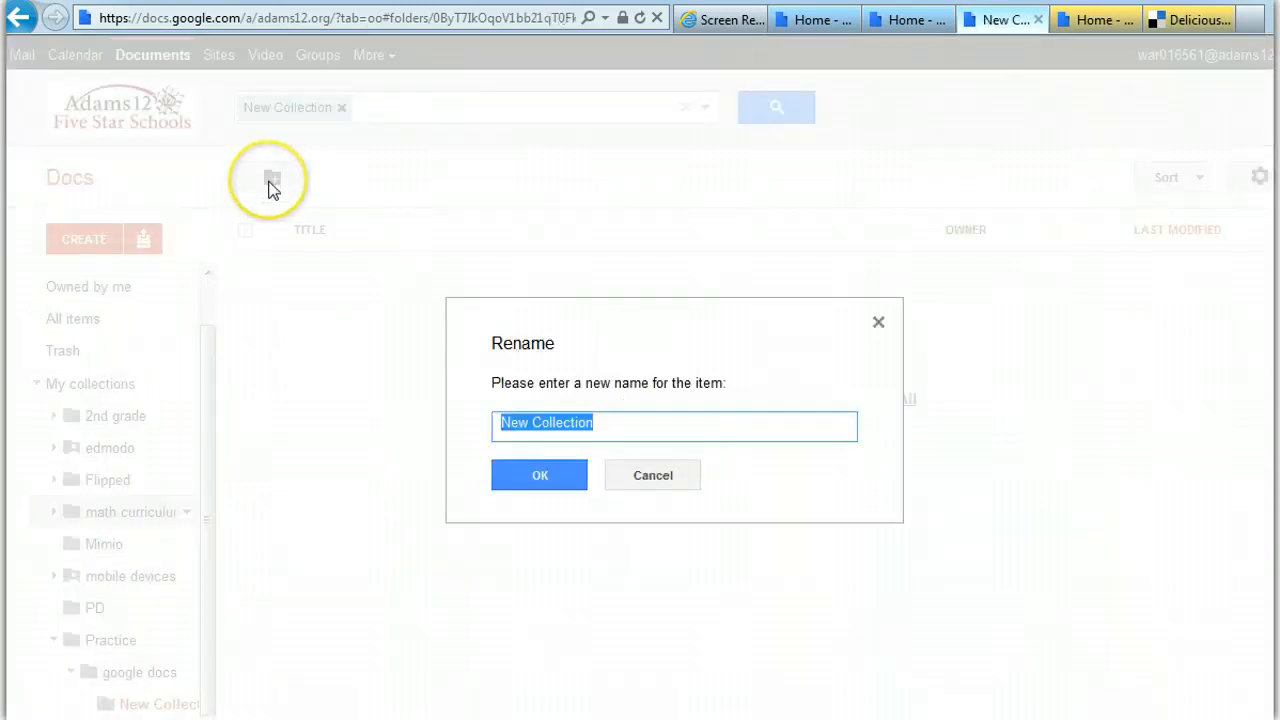
type("google sites class")
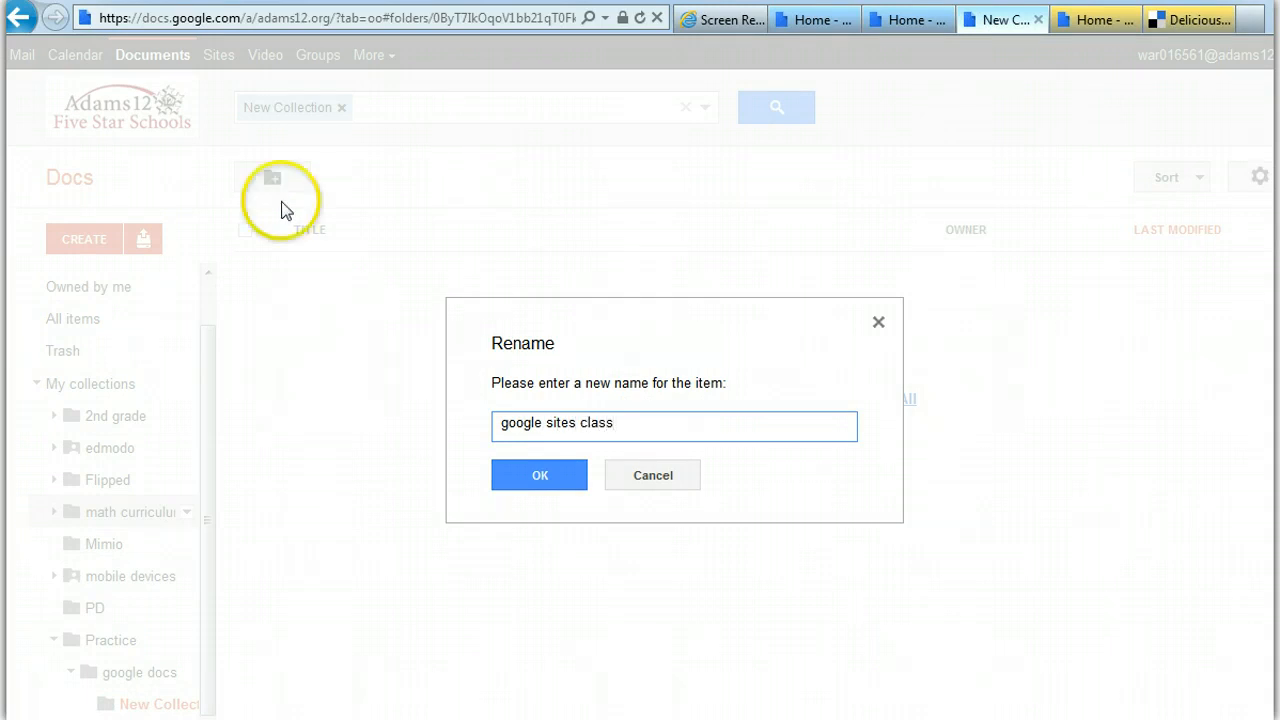
left_click(523, 474)
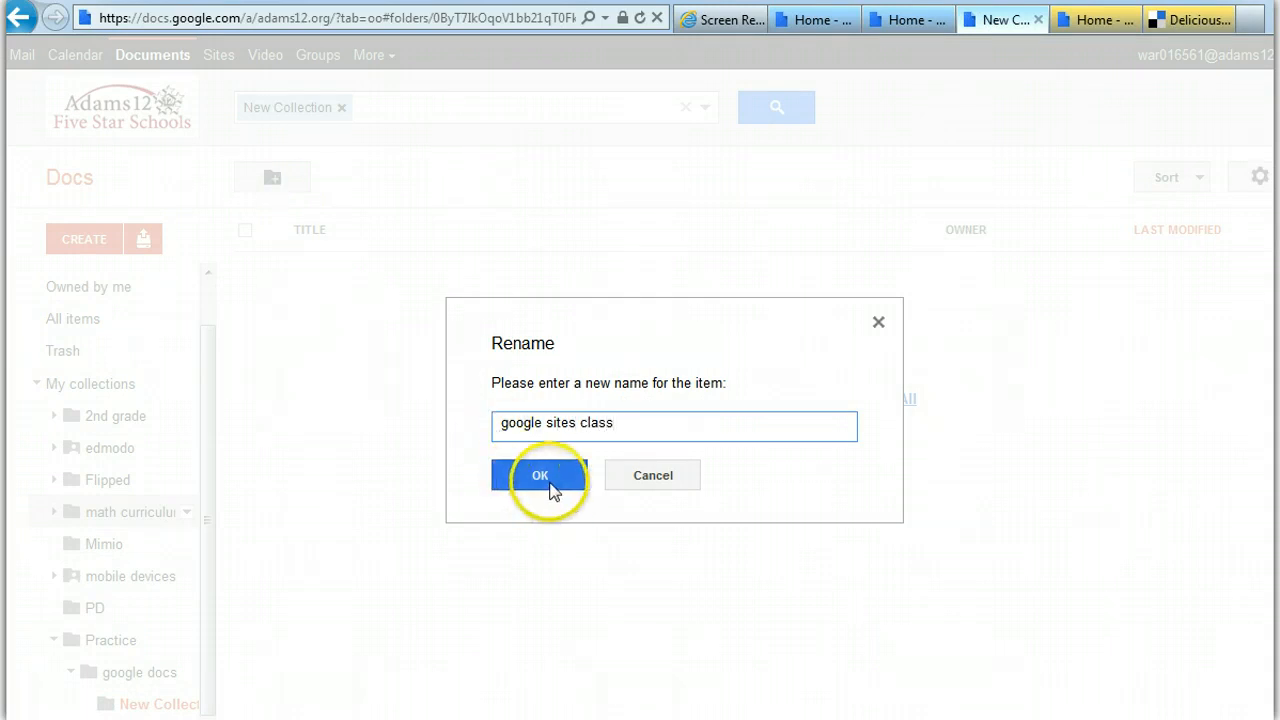
Step: Move the google sites class collection out of google docs directly into Practice, and open Practice
left_click_drag(207, 481, 206, 560)
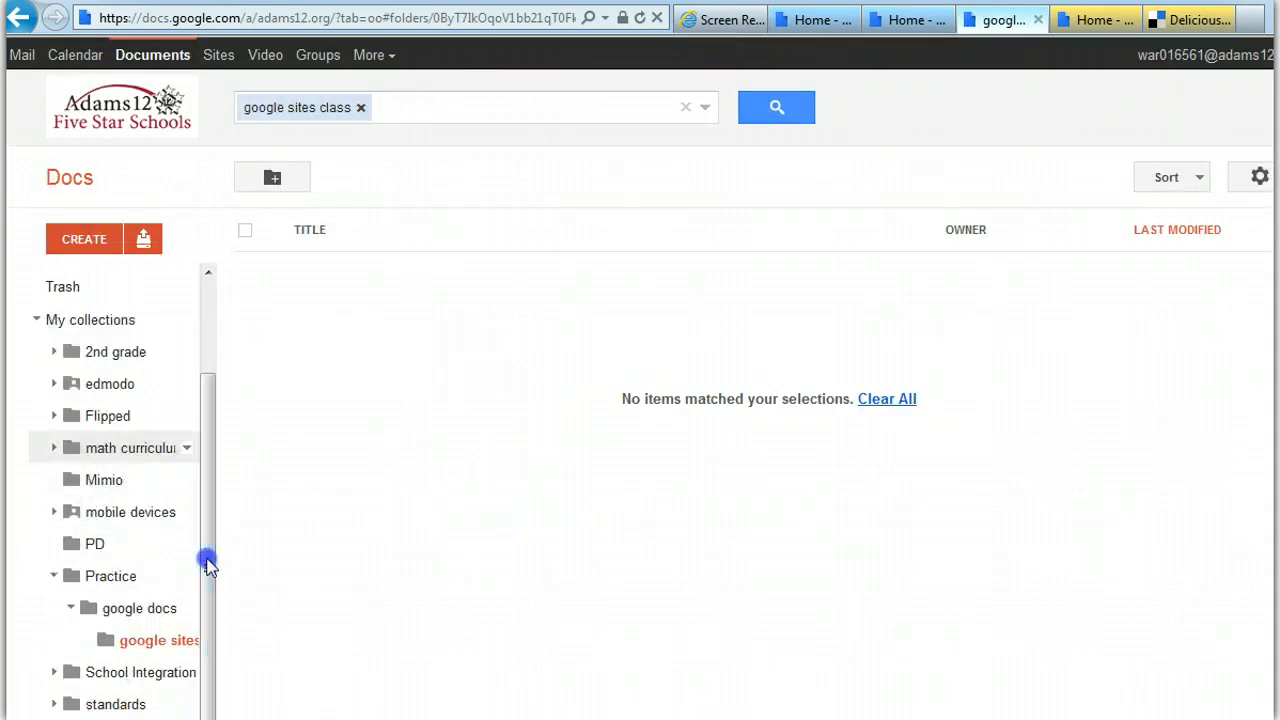
left_click(107, 640)
left_click_drag(108, 642, 68, 580)
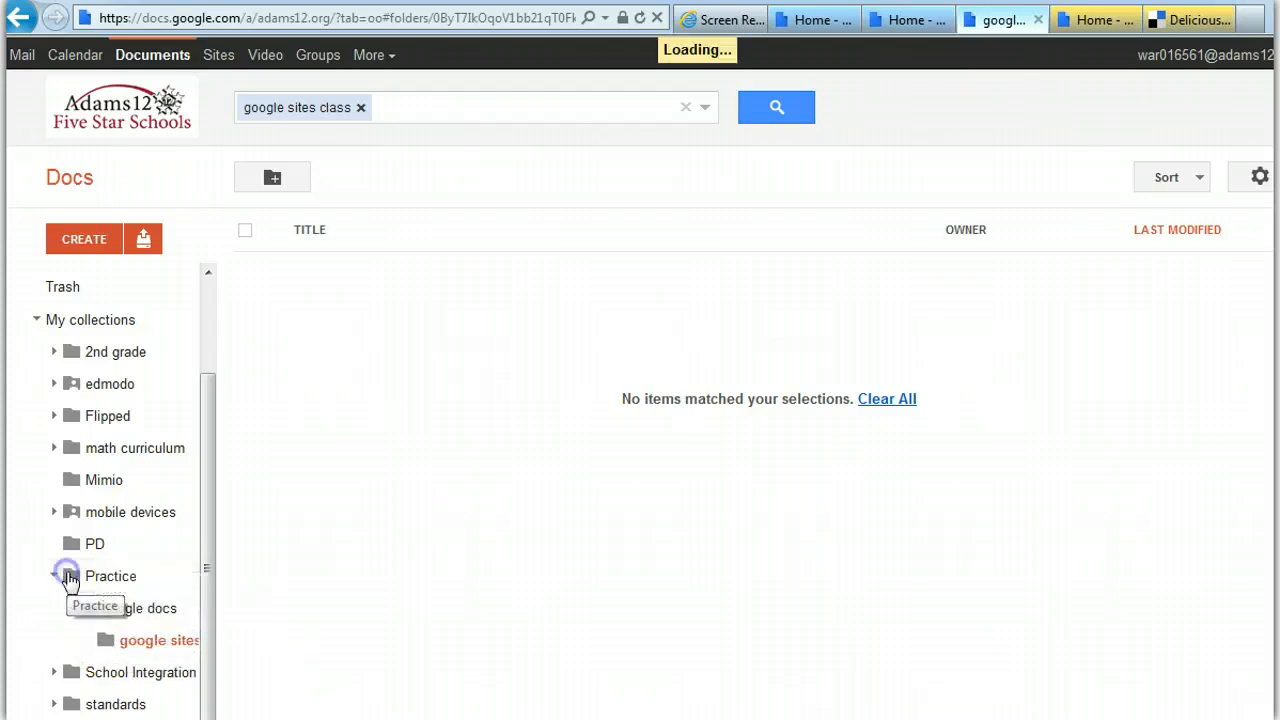
left_click(70, 580)
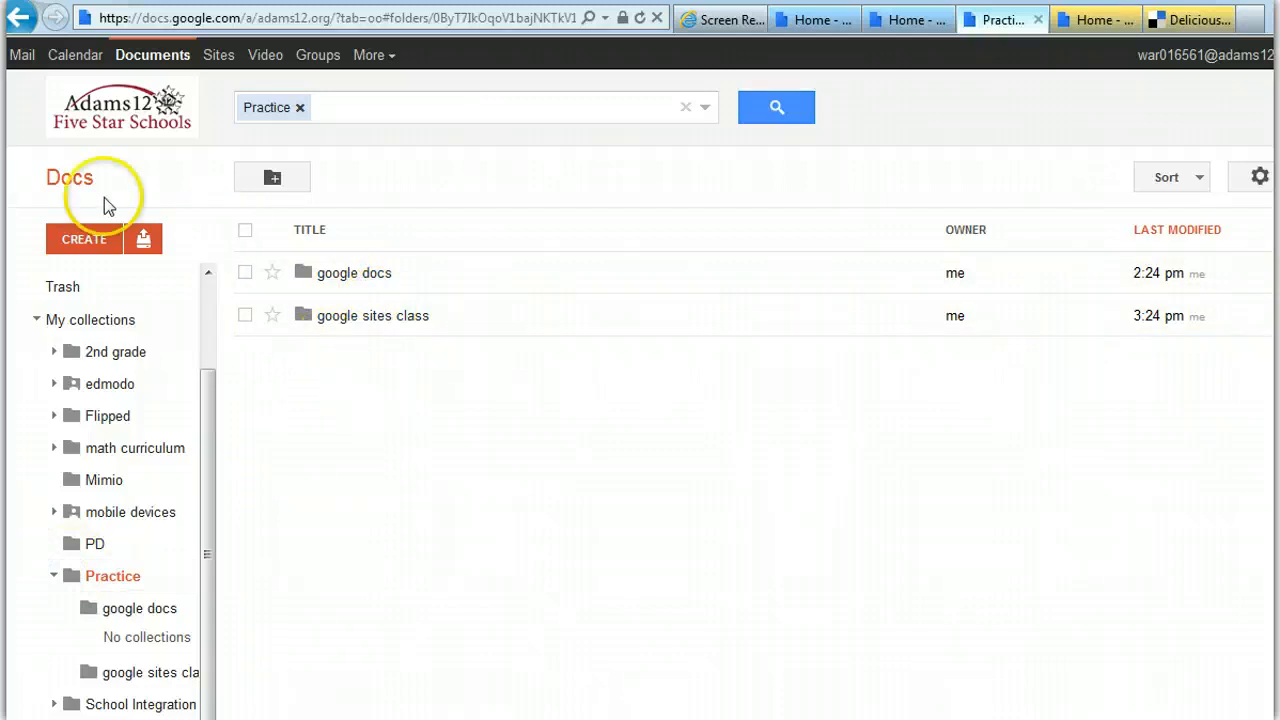
Step: Return to the Home list and hide the google docs, Practice and google sites class collections from it
left_click(80, 187)
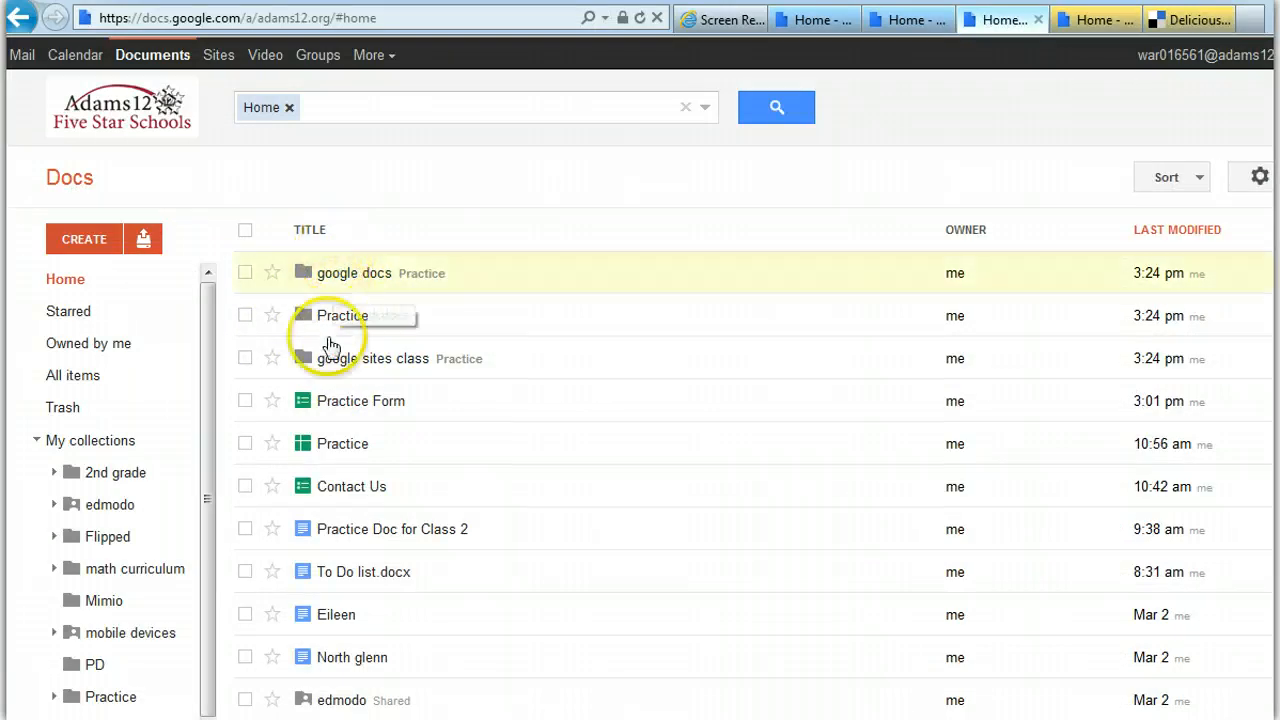
left_click(246, 359)
left_click(245, 316)
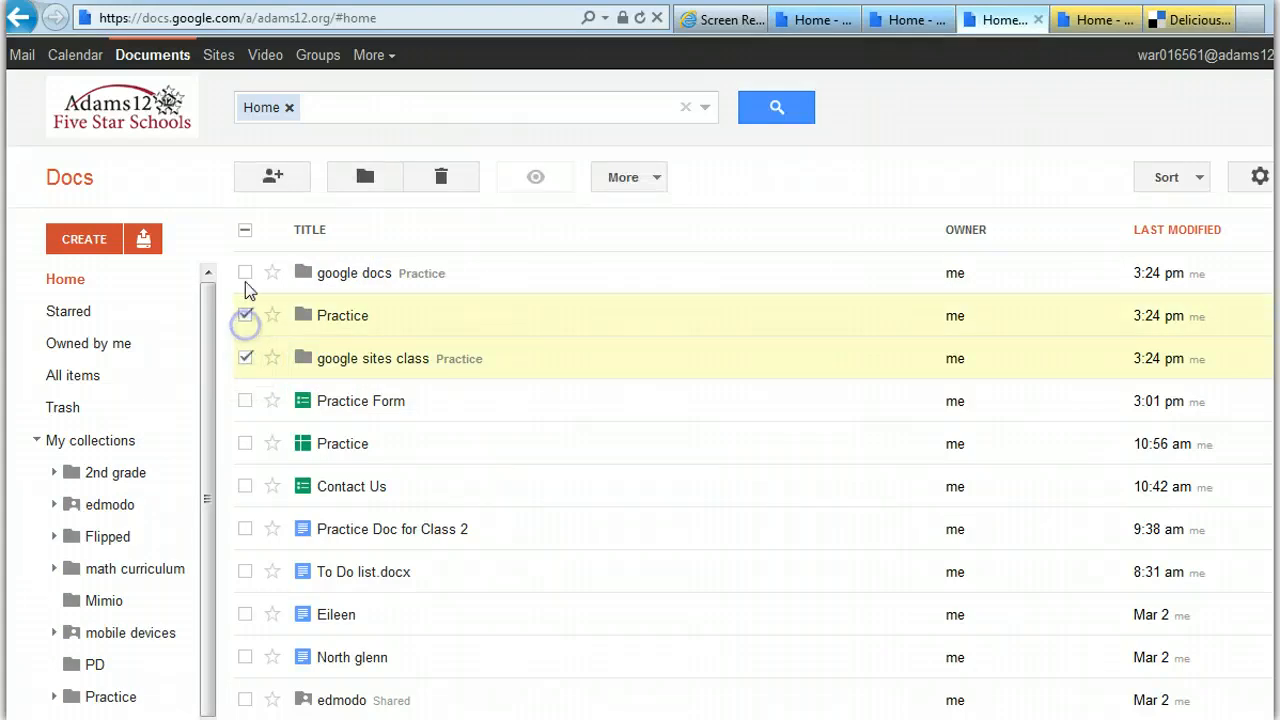
left_click(621, 188)
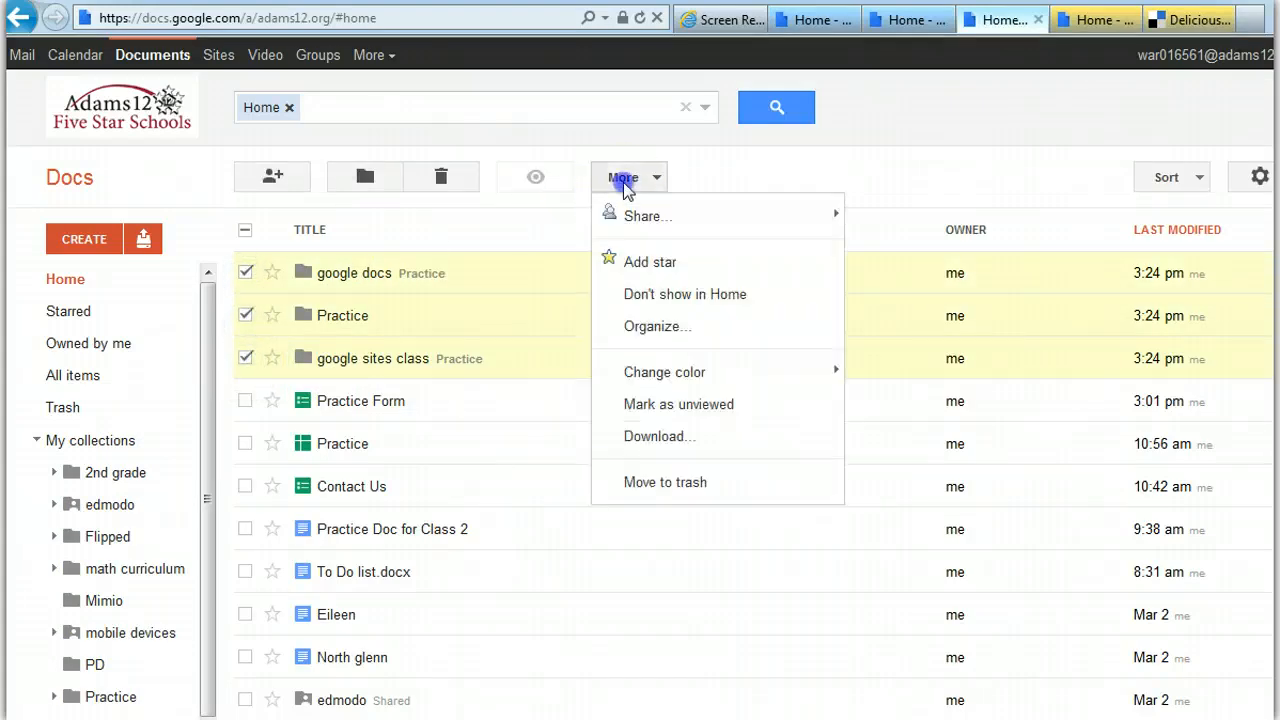
left_click(674, 296)
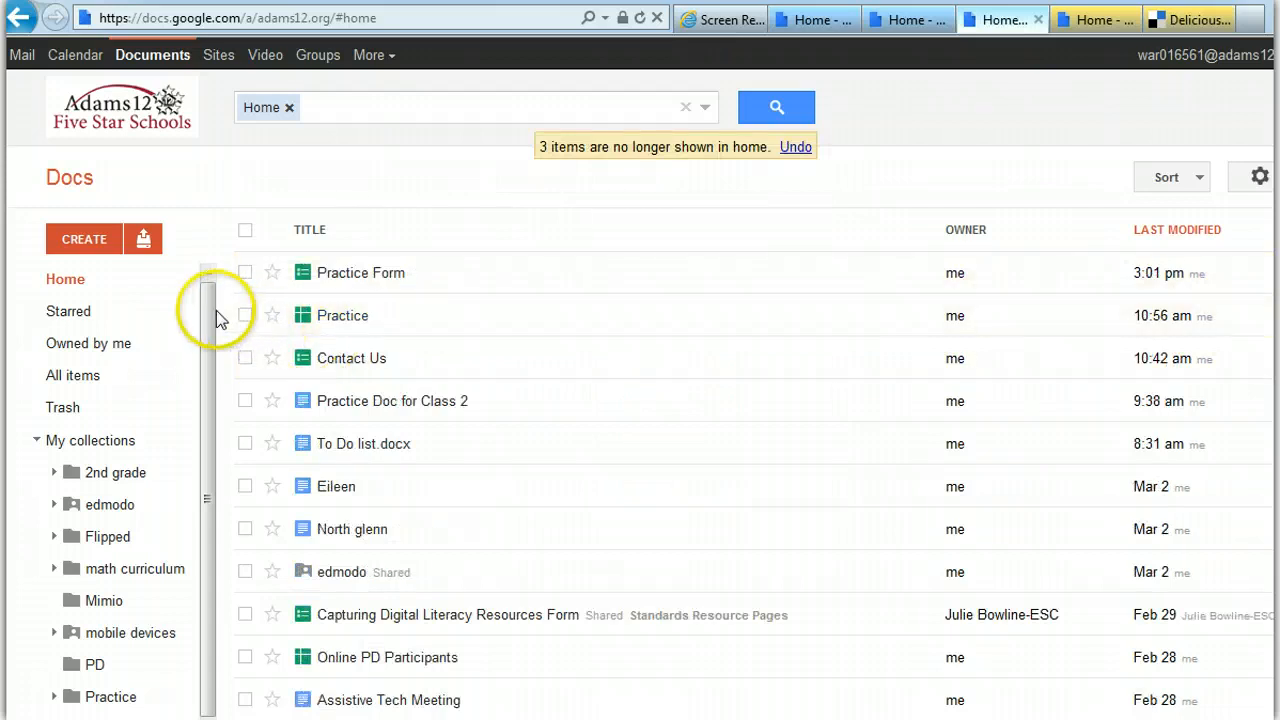
Step: Expand the Practice collection, and organize Practice Form and the Practice spreadsheet into its google docs collection
left_click_drag(212, 310, 203, 366)
left_click(55, 638)
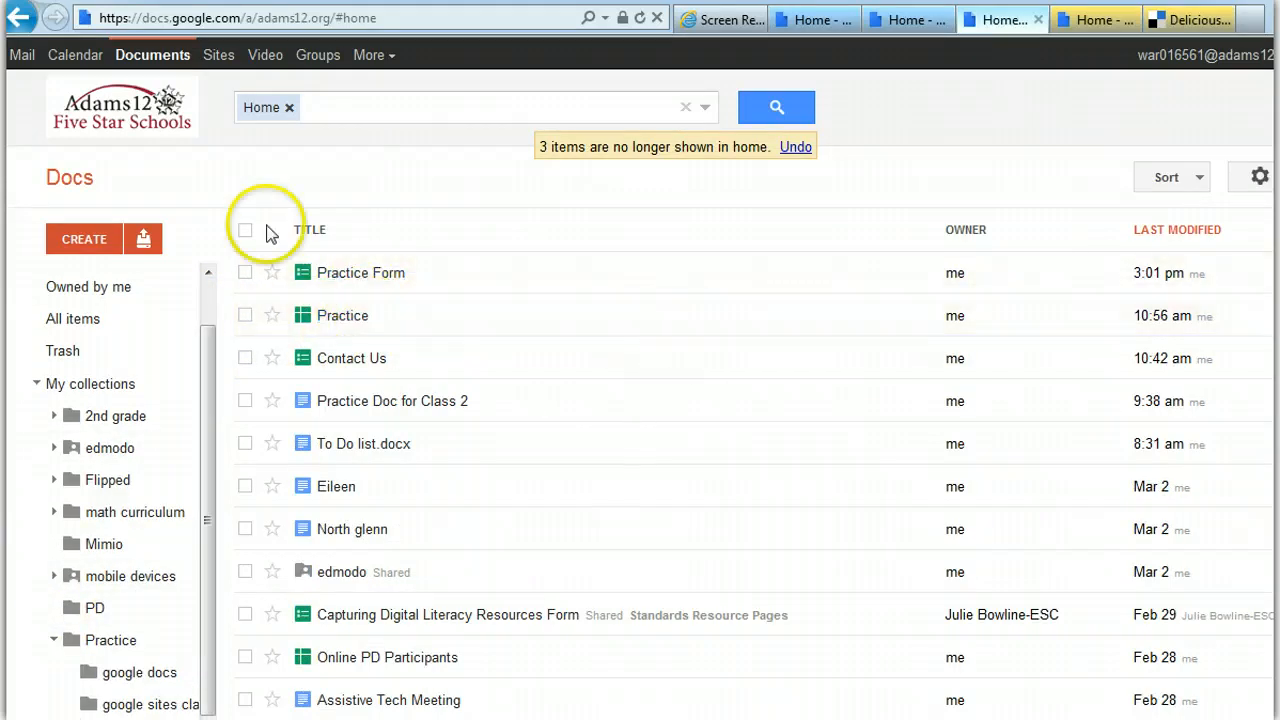
left_click(245, 275)
left_click(245, 315)
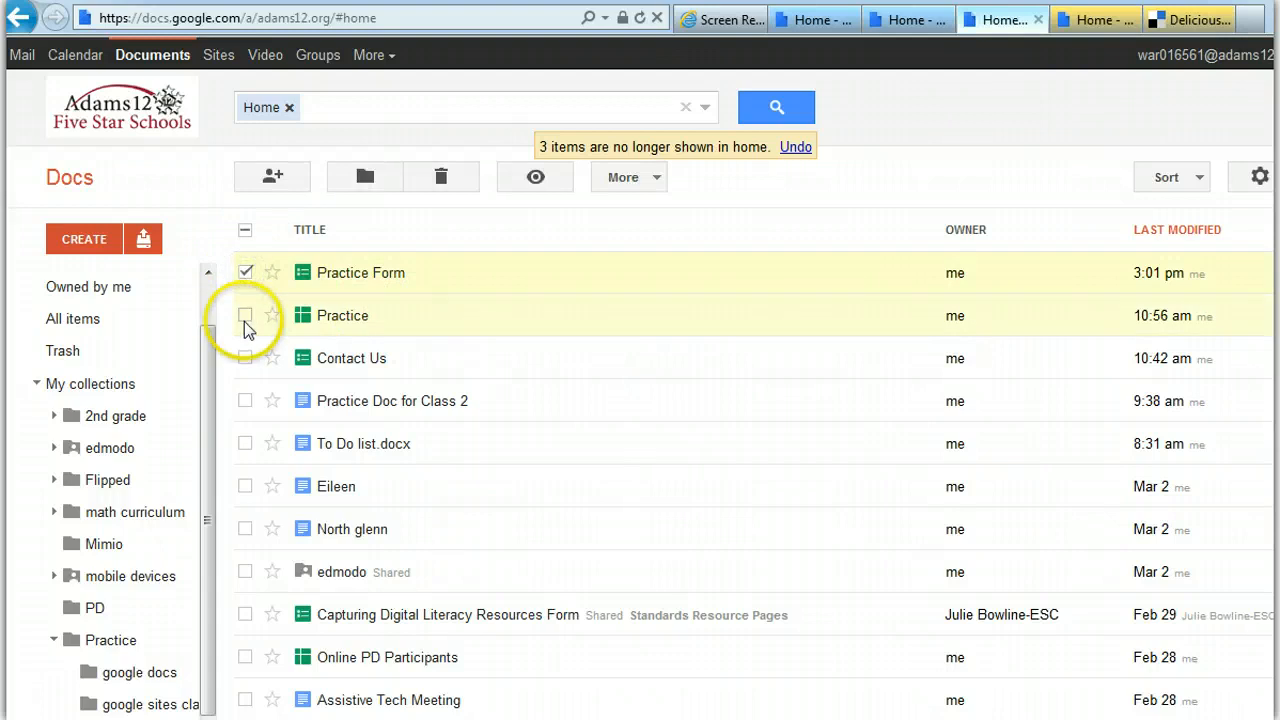
left_click(505, 187)
left_click(366, 185)
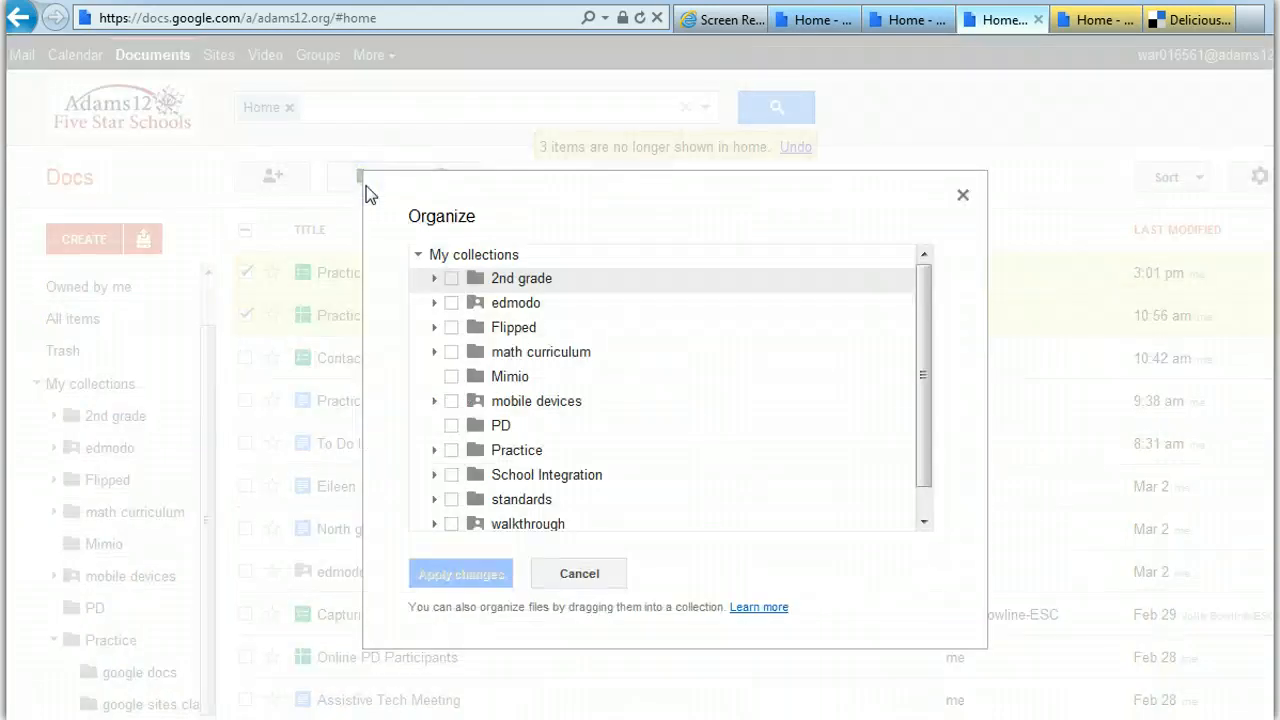
left_click(435, 450)
left_click(469, 476)
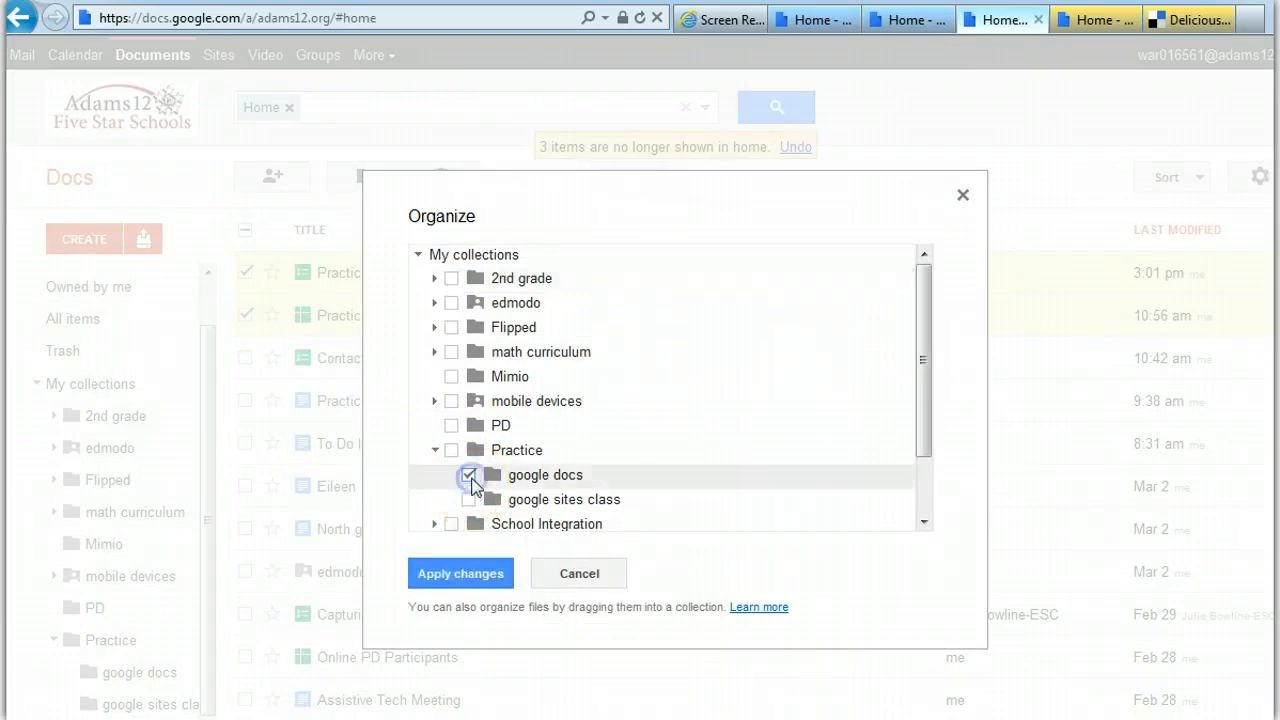
left_click(472, 577)
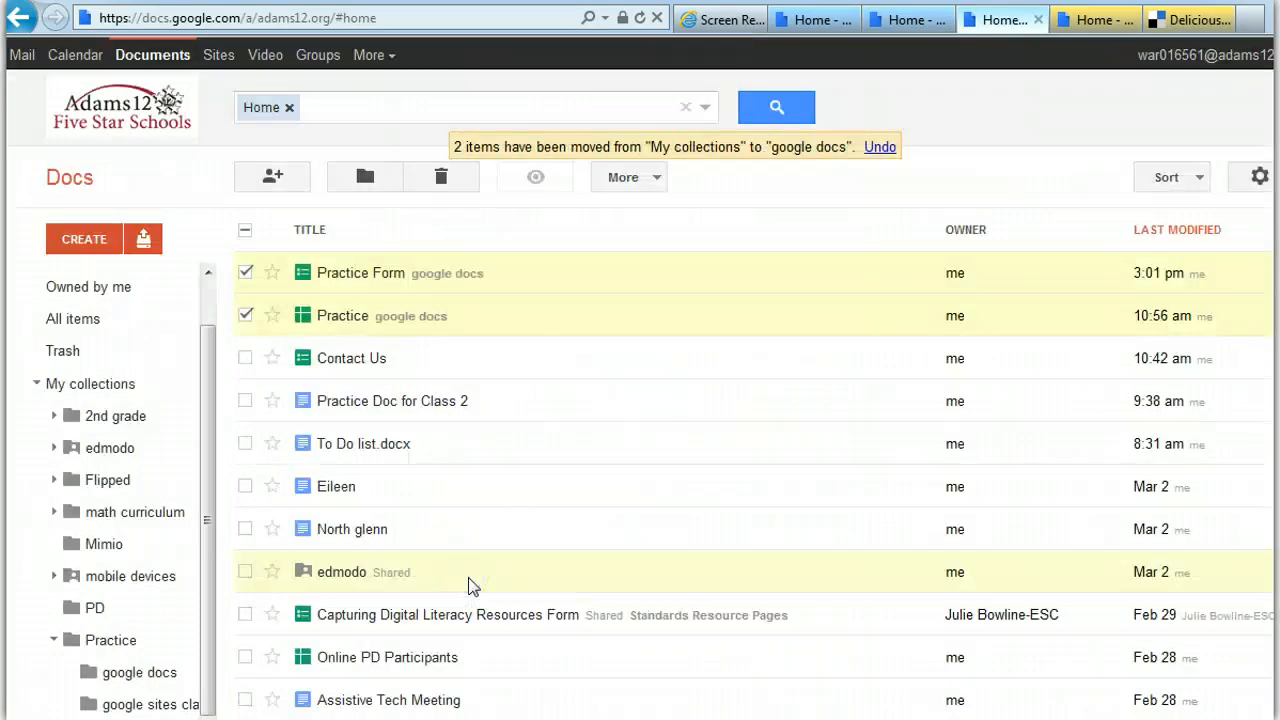
Step: Hide Practice Form and the Practice spreadsheet from Home
left_click(634, 178)
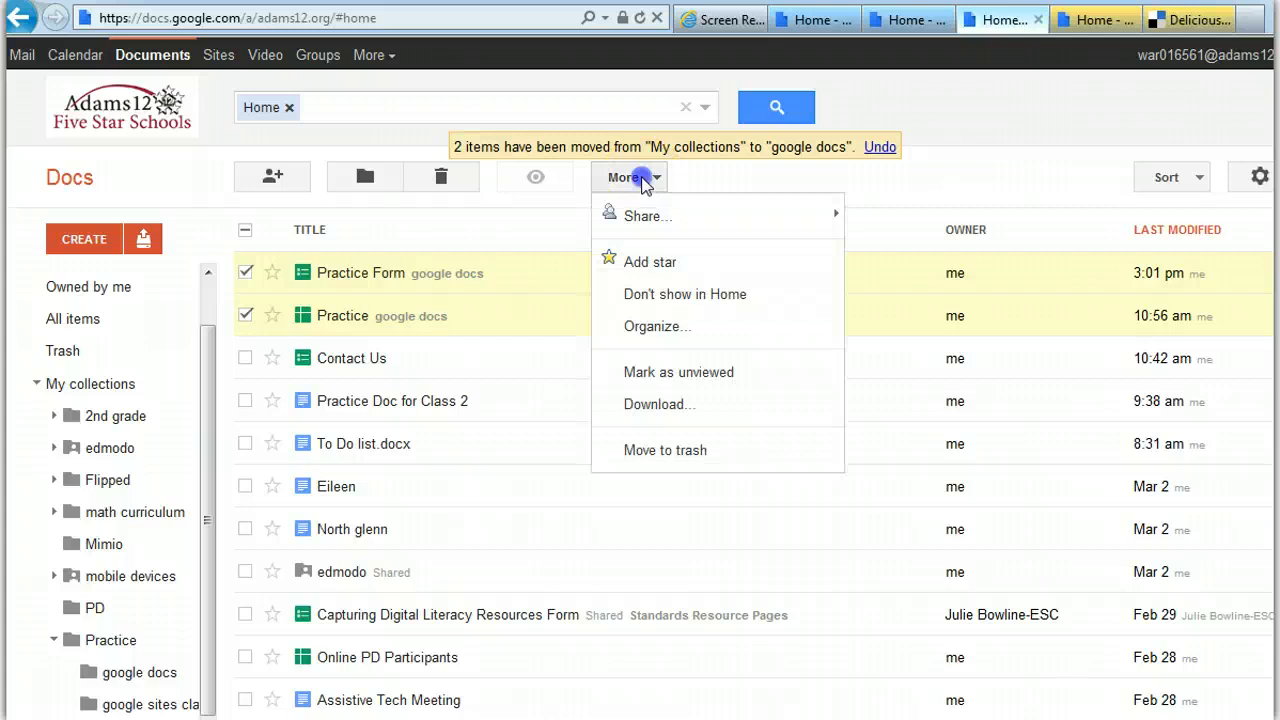
left_click(646, 293)
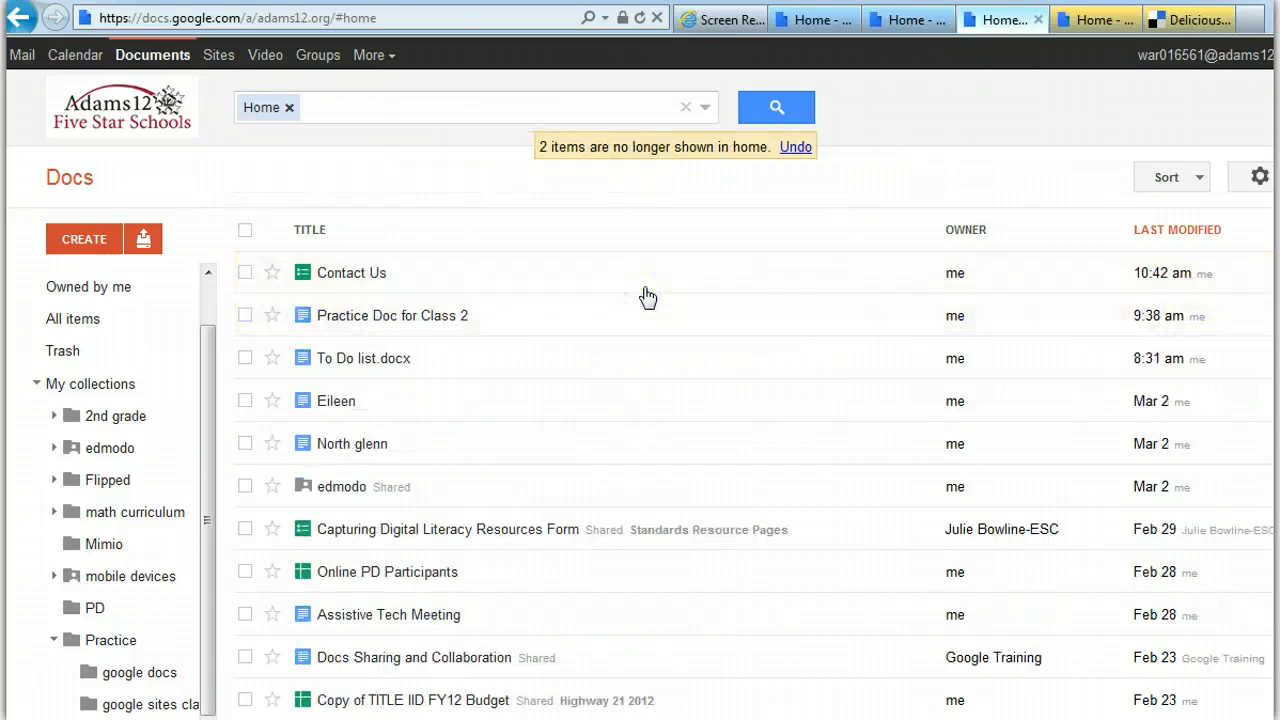
left_click_drag(199, 487, 208, 563)
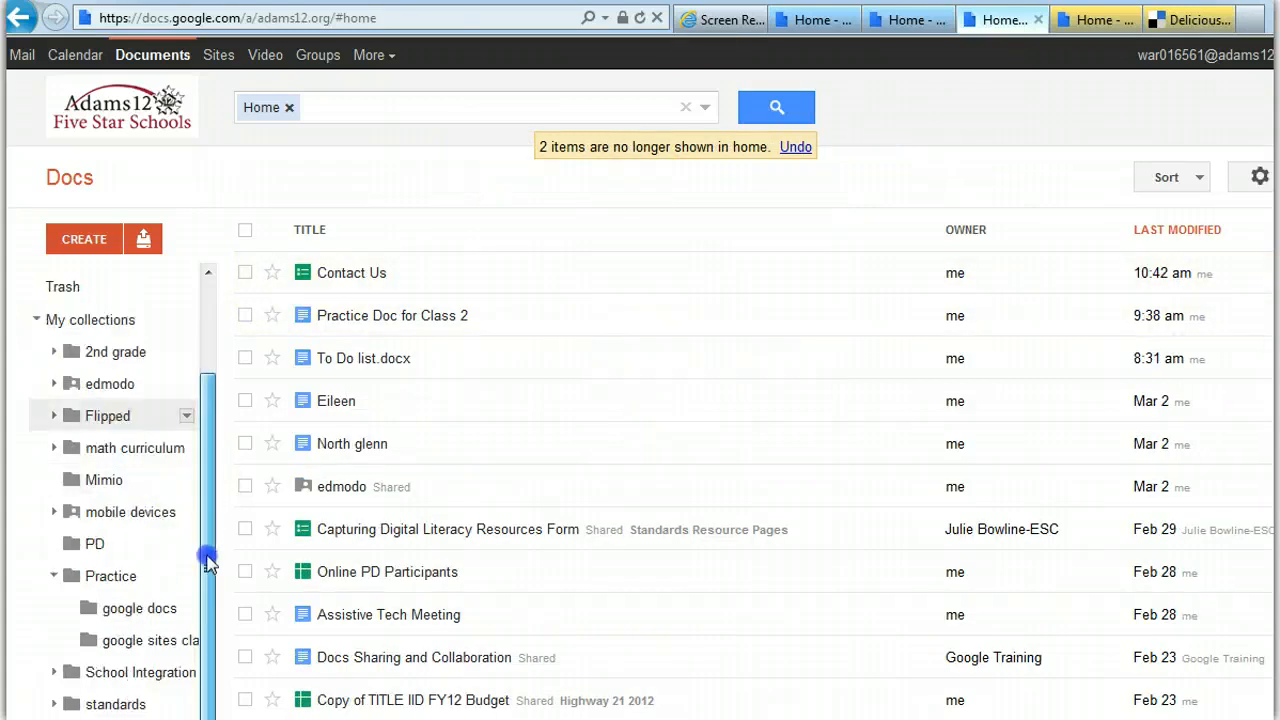
Step: View the contents of the google docs collection and the My collections list, and return to Home
left_click(122, 609)
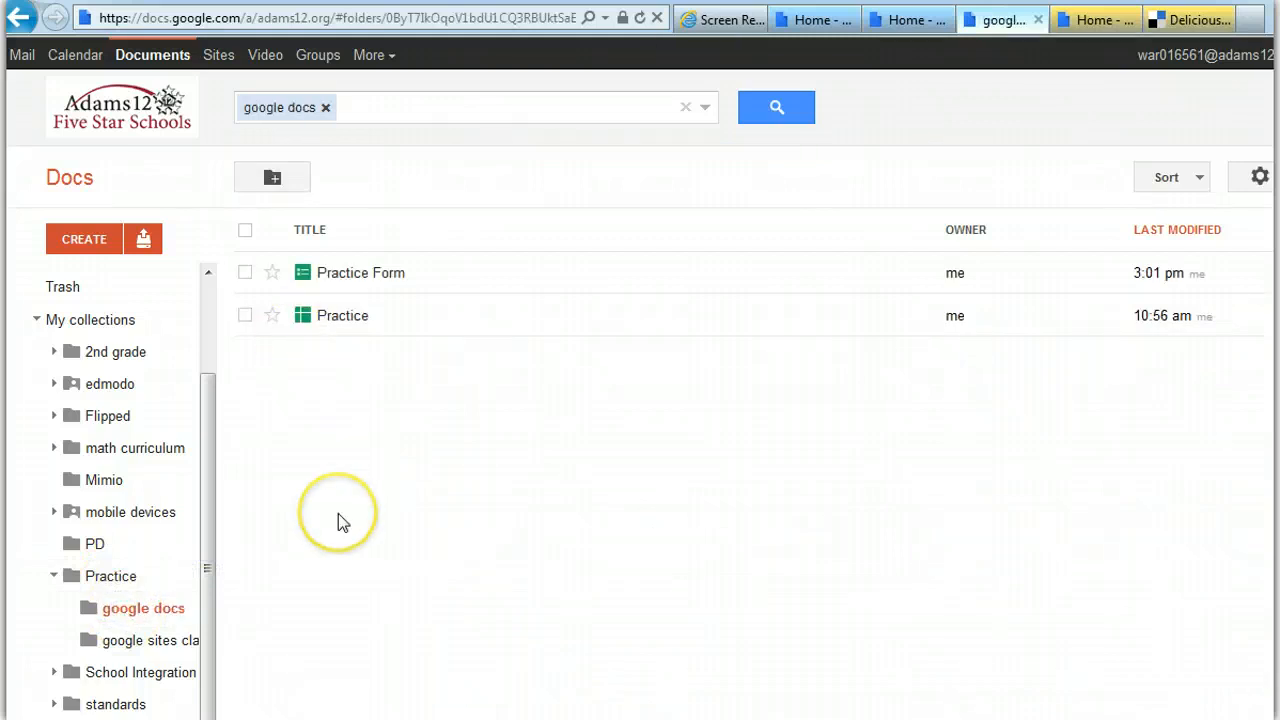
left_click(118, 318)
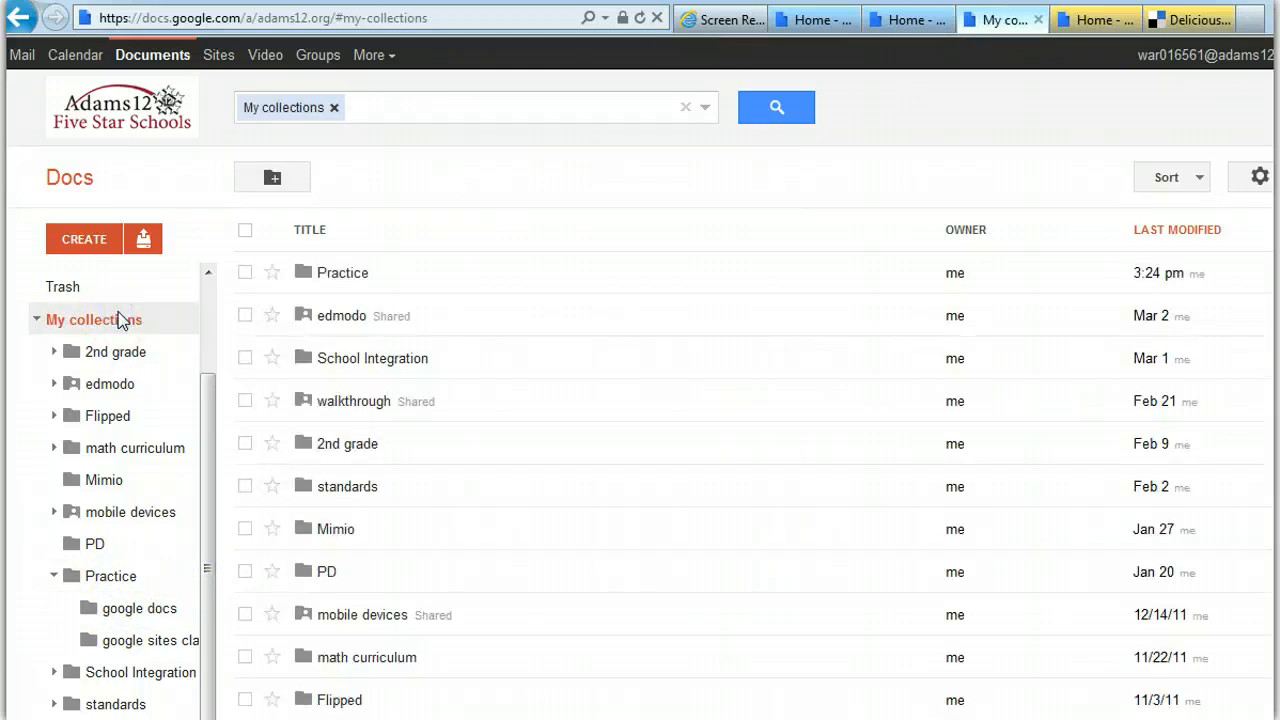
left_click(90, 252)
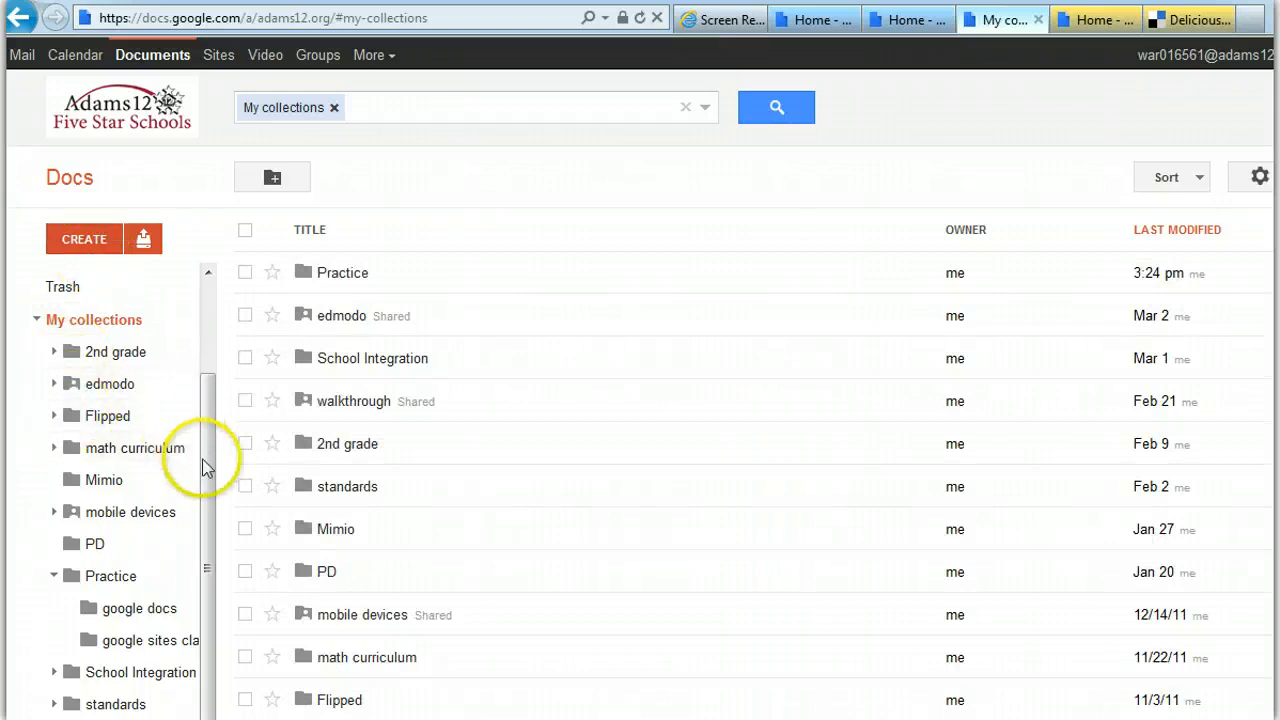
left_click_drag(204, 520, 197, 366)
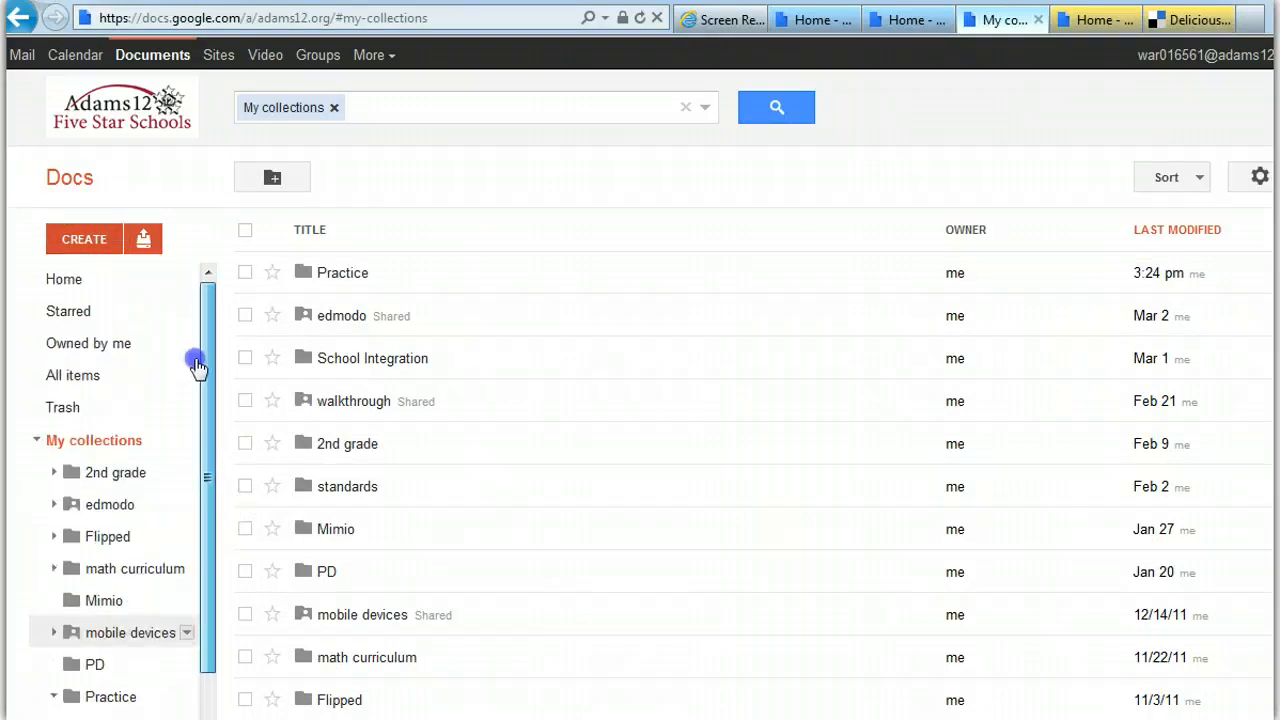
left_click(66, 280)
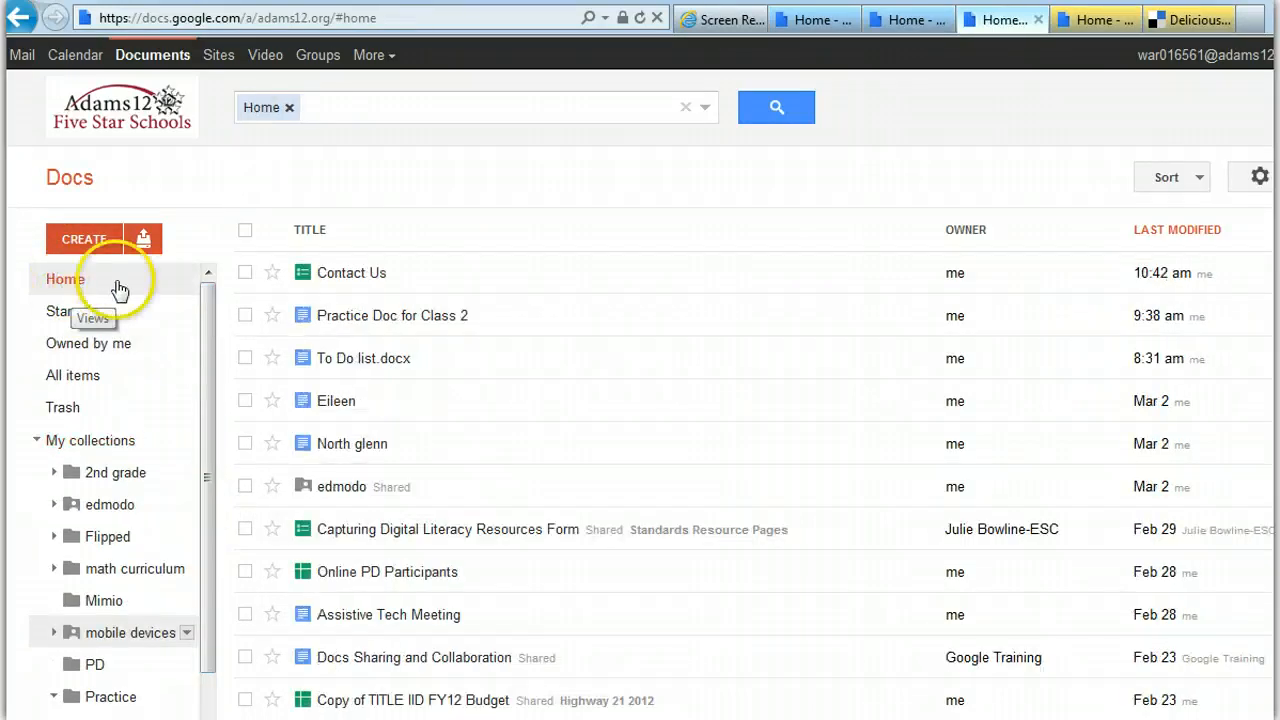
Step: Preview the Contact Us form and To Do list.docx, and show the further actions available for To Do list.docx
left_click(245, 271)
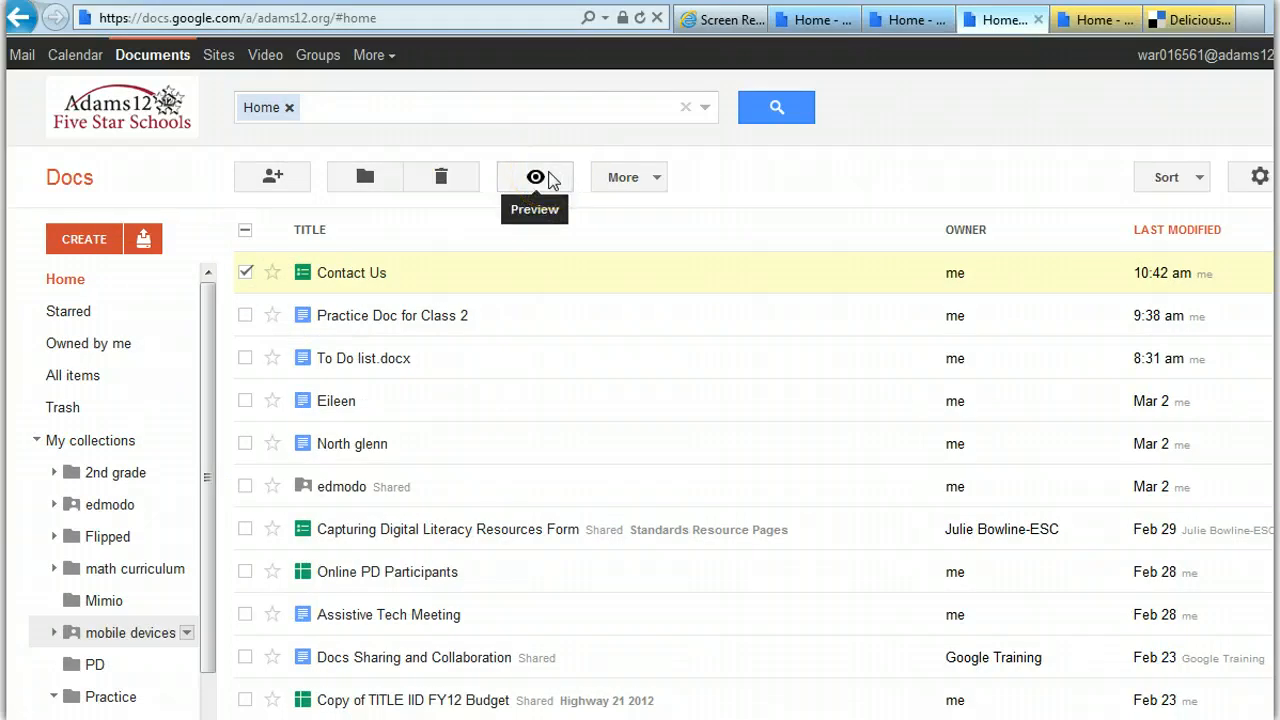
left_click(548, 179)
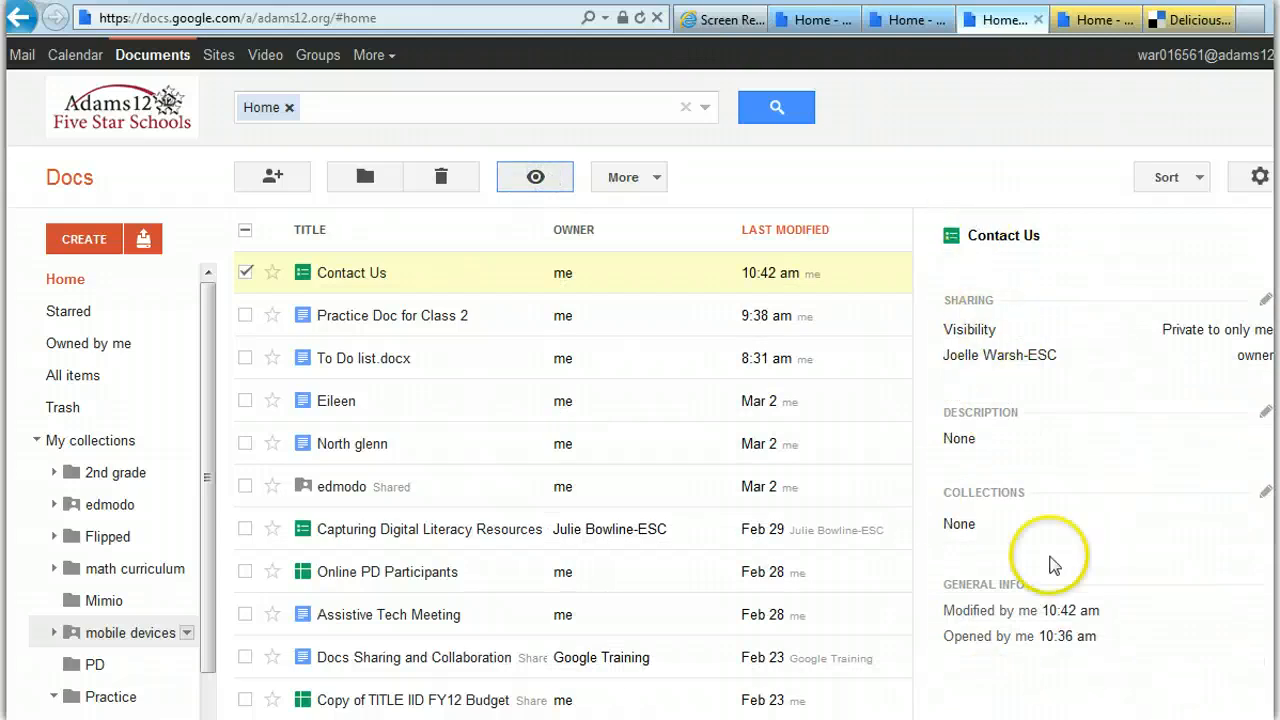
left_click(244, 274)
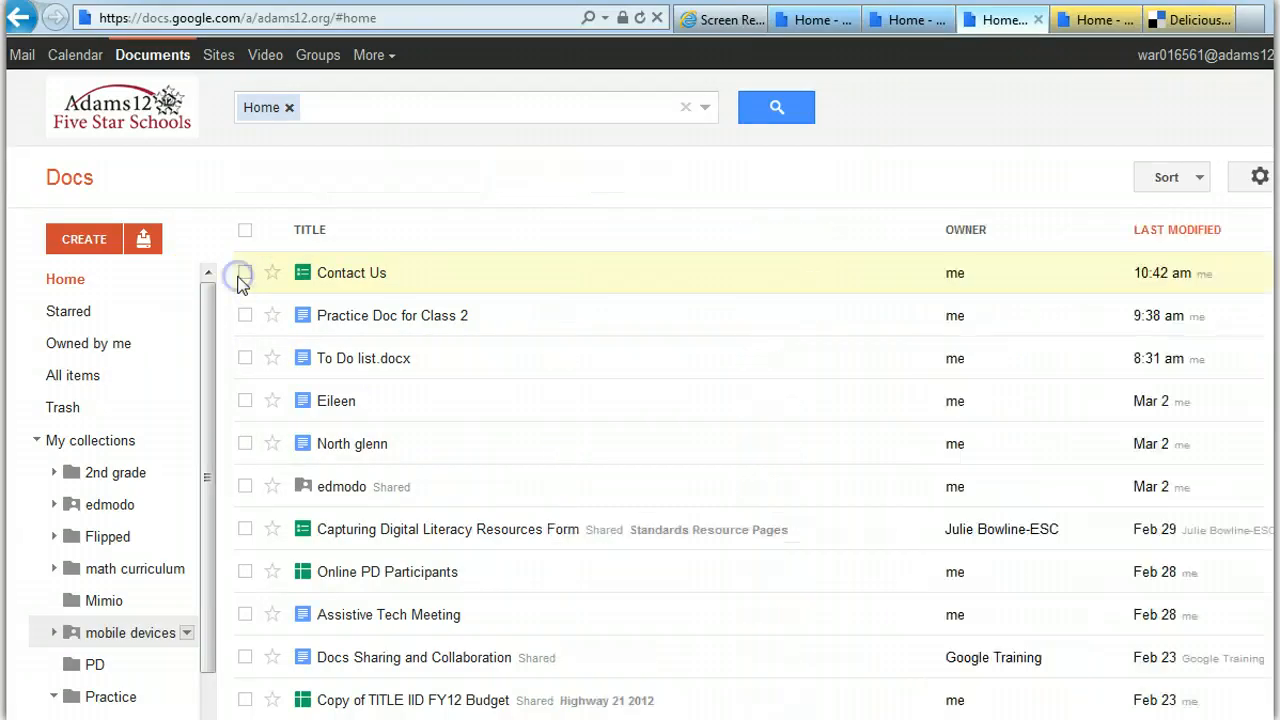
left_click(244, 352)
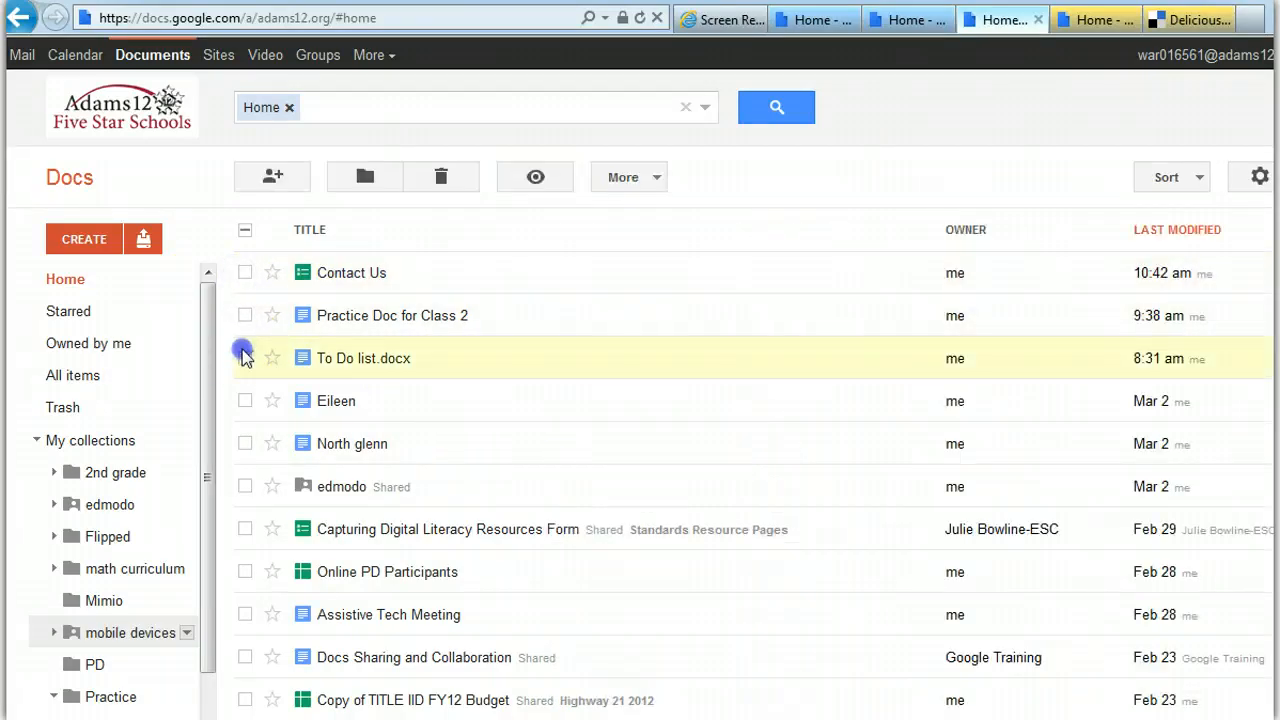
left_click(525, 186)
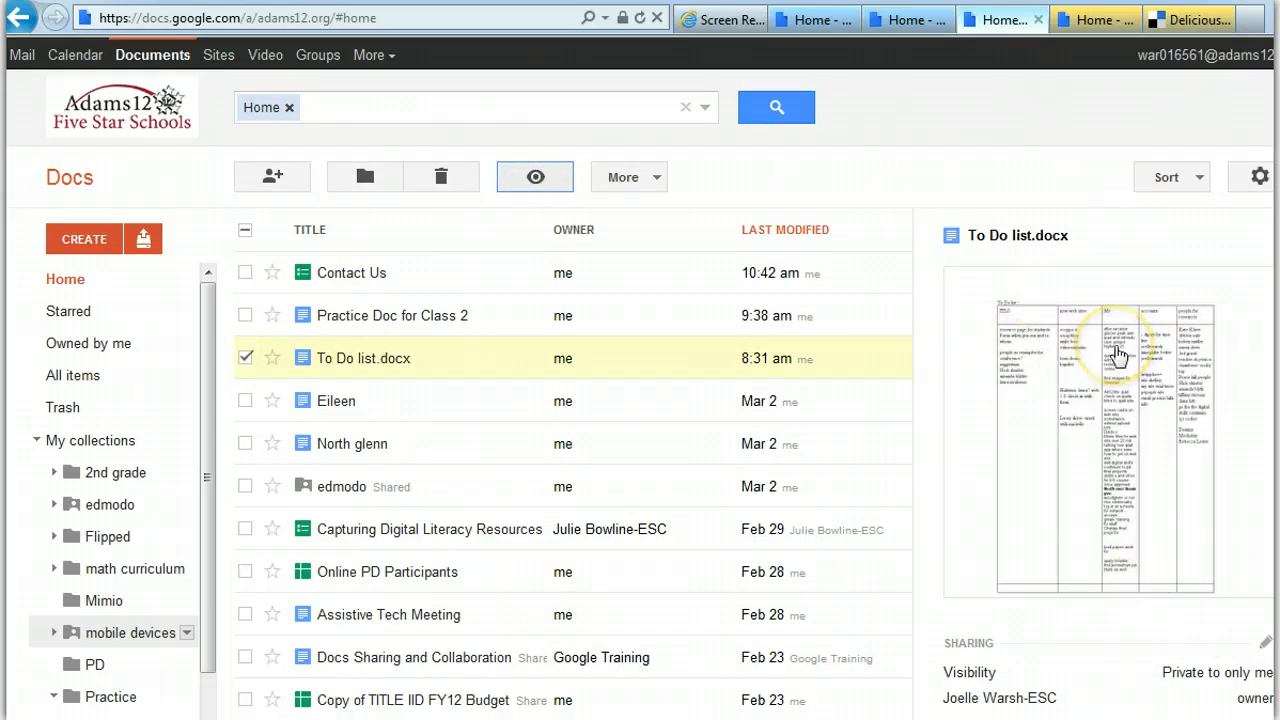
left_click(63, 283)
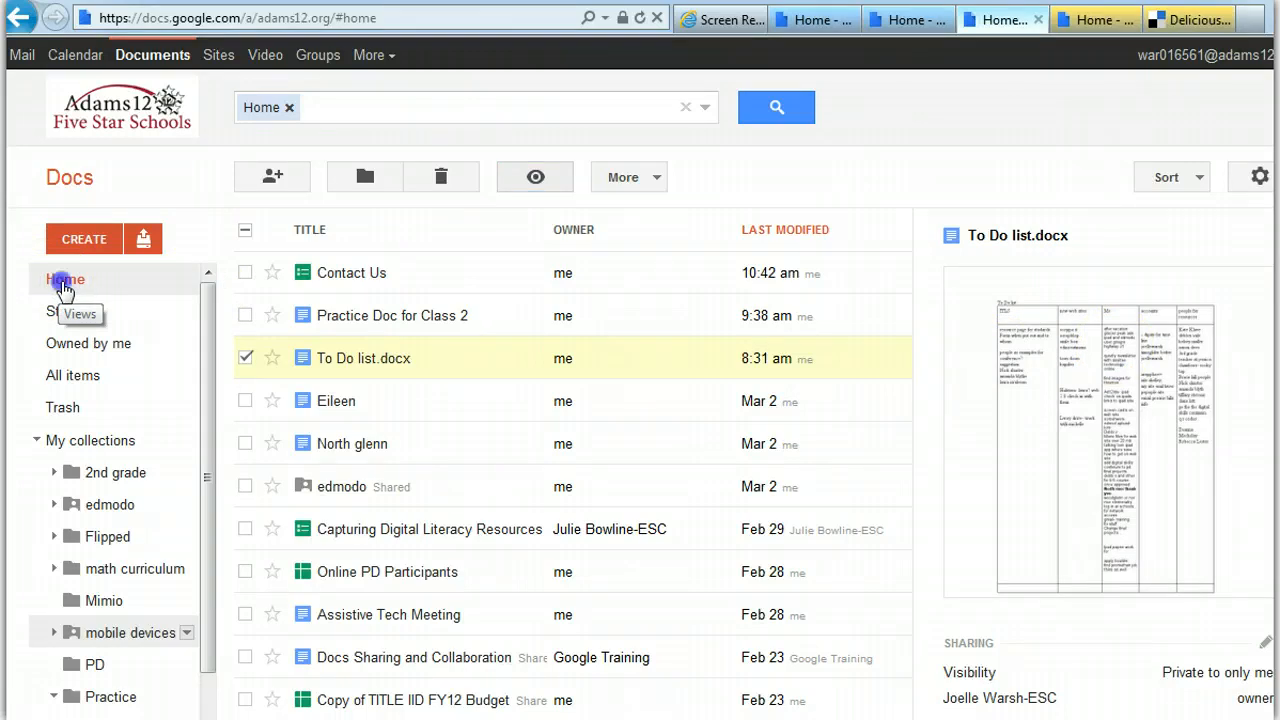
left_click(623, 176)
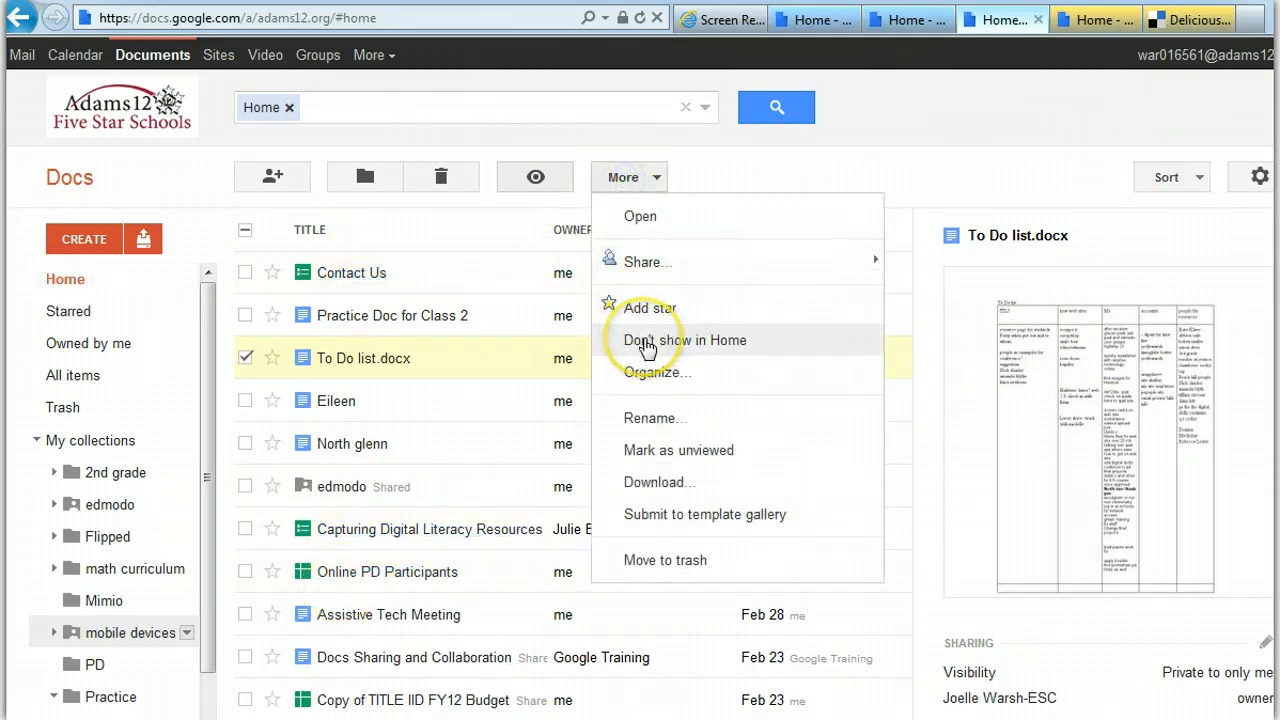
Step: Star the google docs collection from the All items list, and show the Starred items
left_click(62, 374)
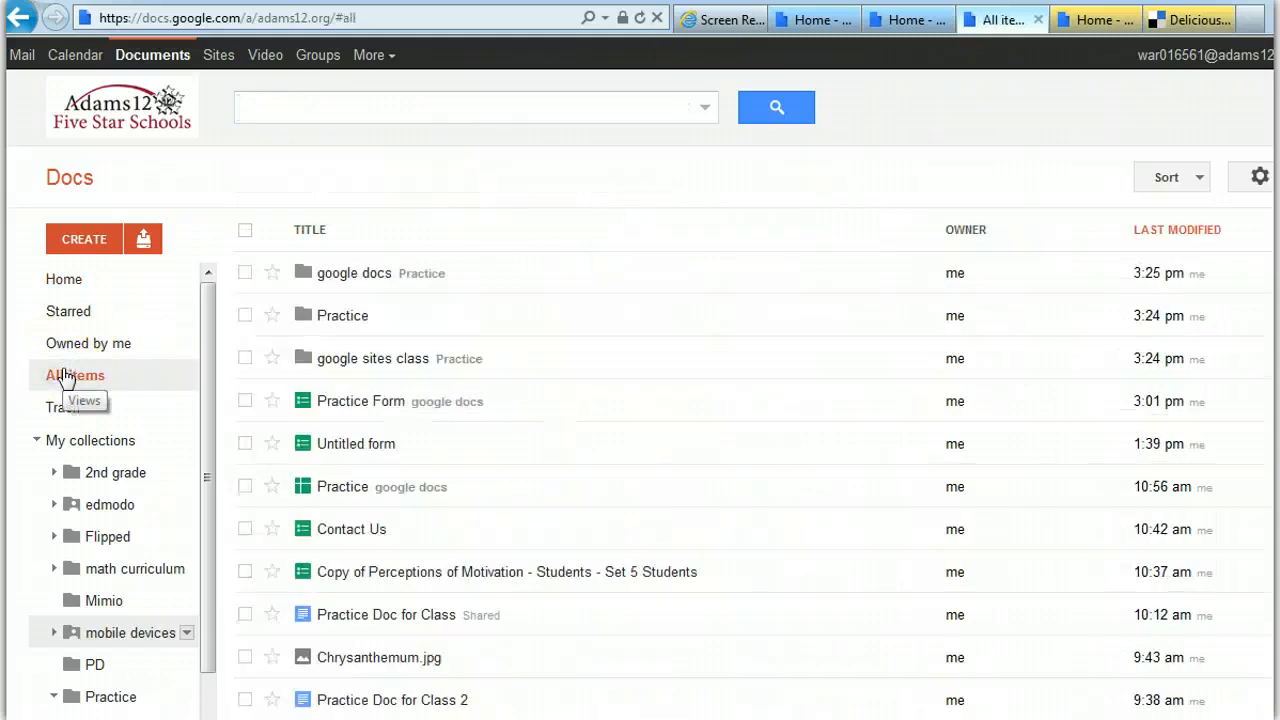
left_click(64, 312)
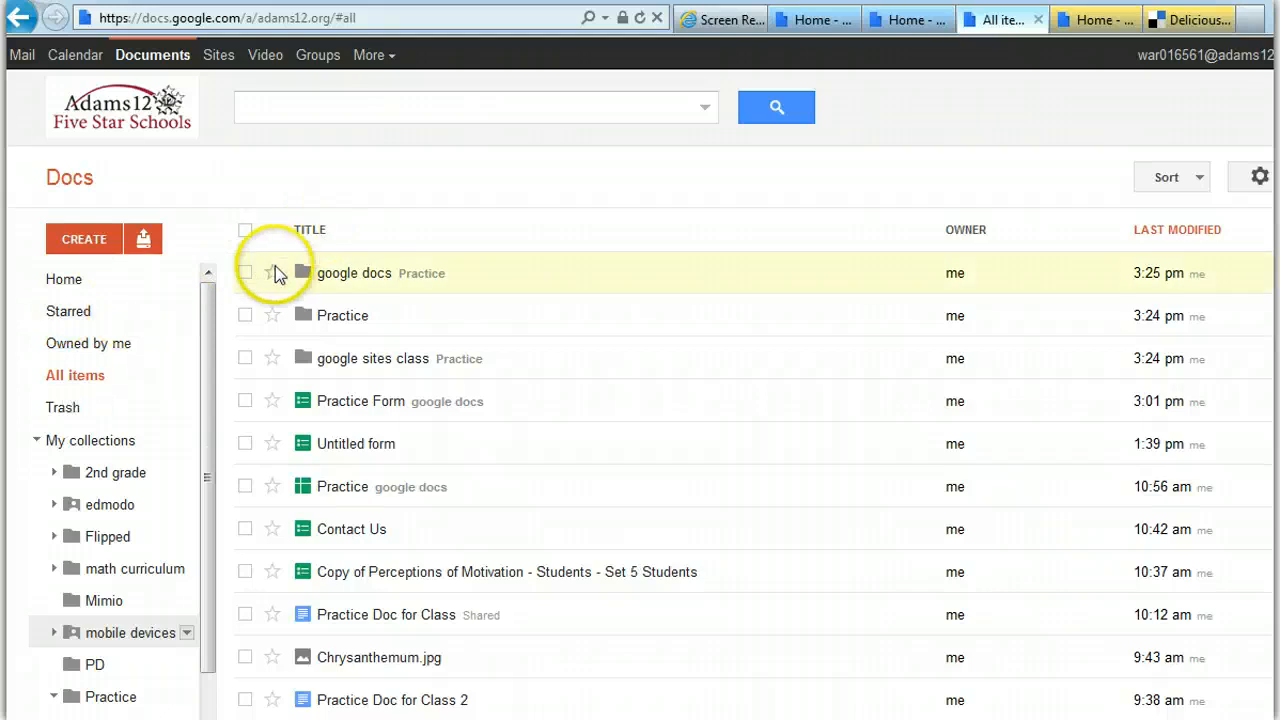
left_click(245, 275)
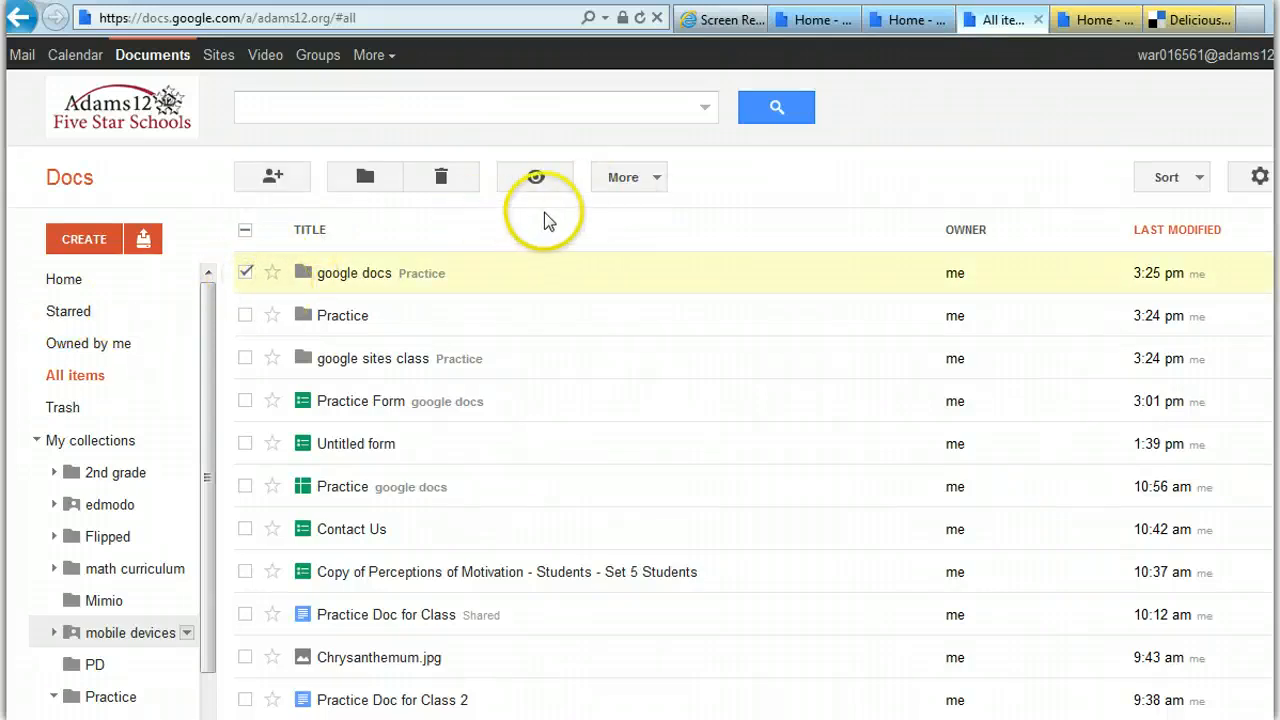
left_click(626, 190)
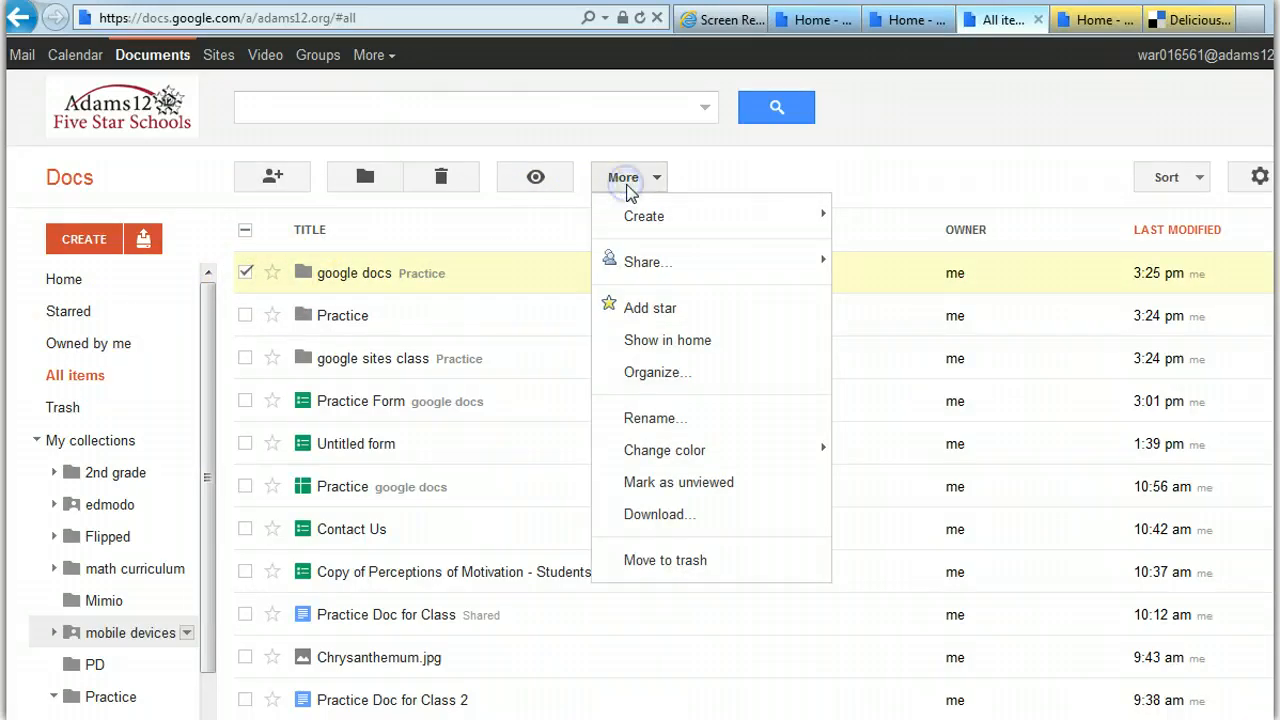
left_click(649, 306)
left_click(60, 310)
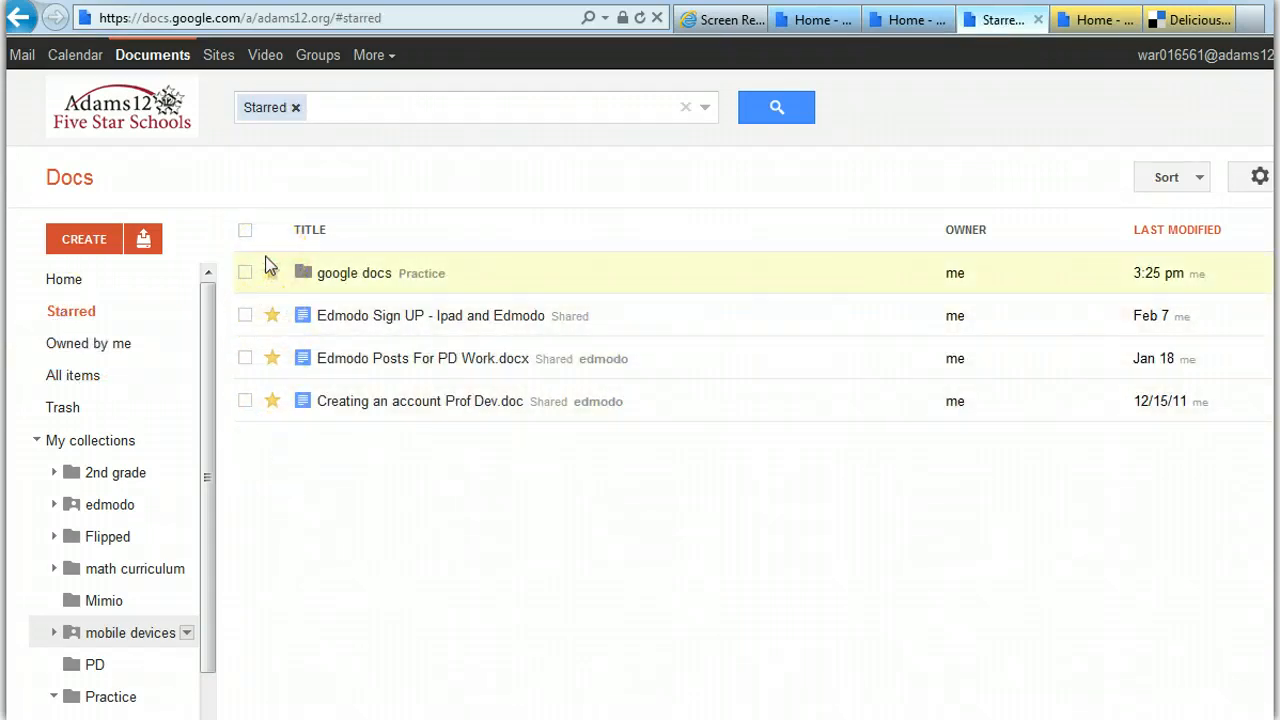
Step: Return to Home and create a collection, keeping the default name New Collection
left_click(64, 278)
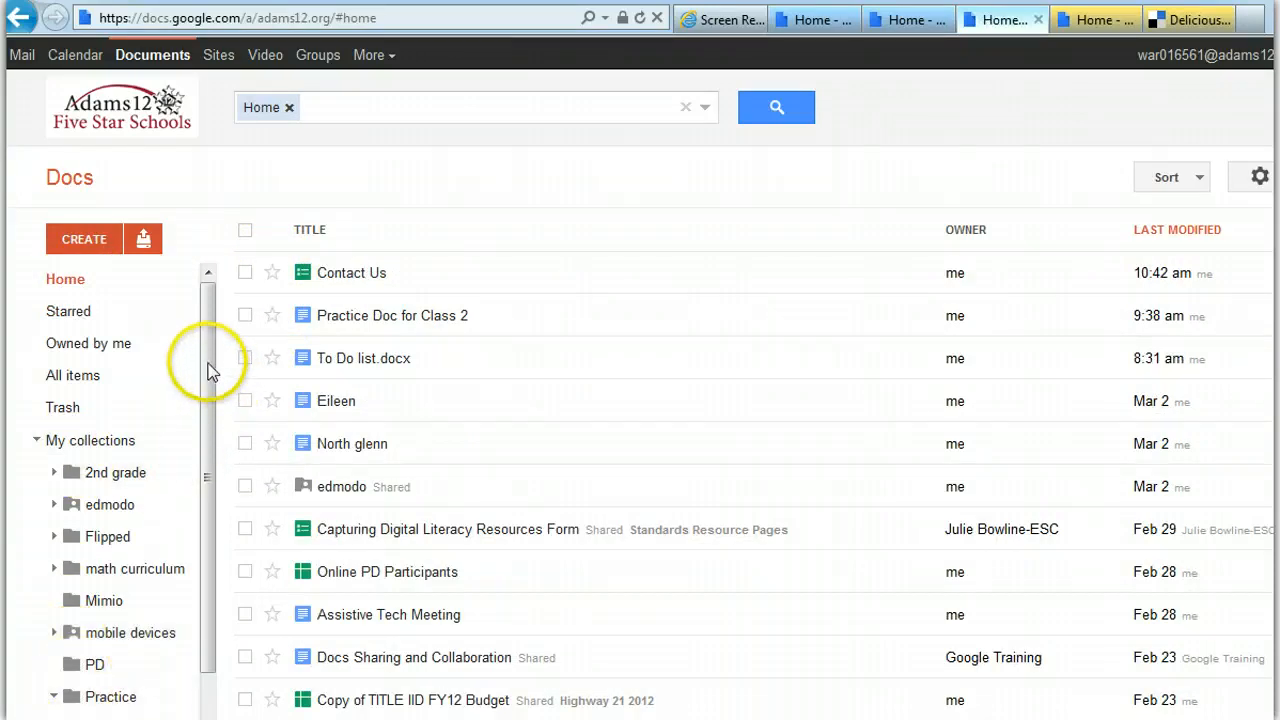
left_click_drag(208, 370, 208, 333)
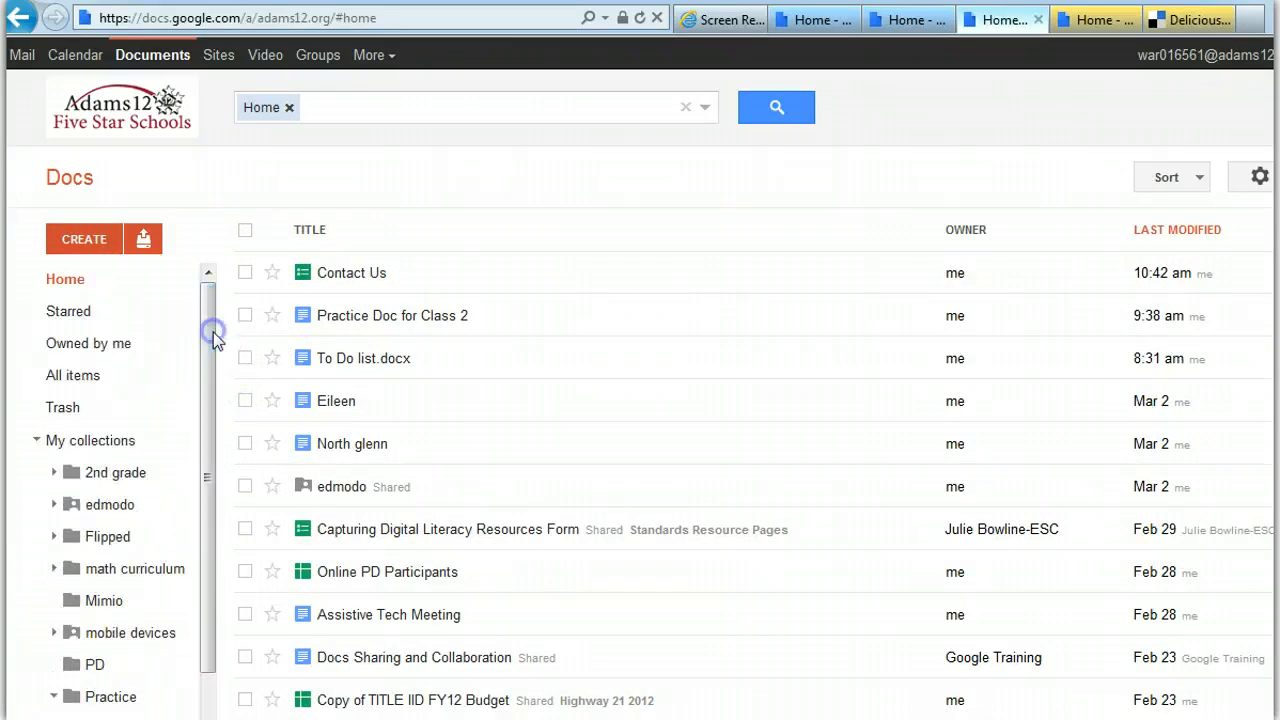
left_click(90, 248)
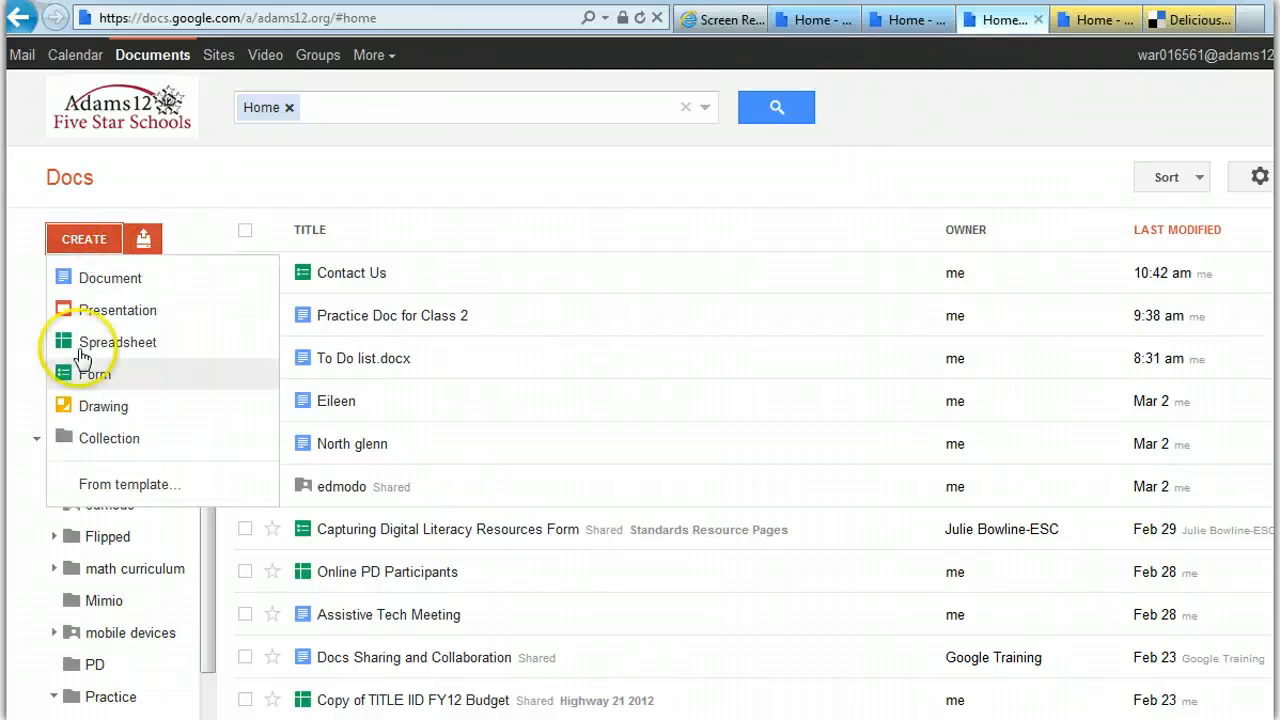
left_click(98, 435)
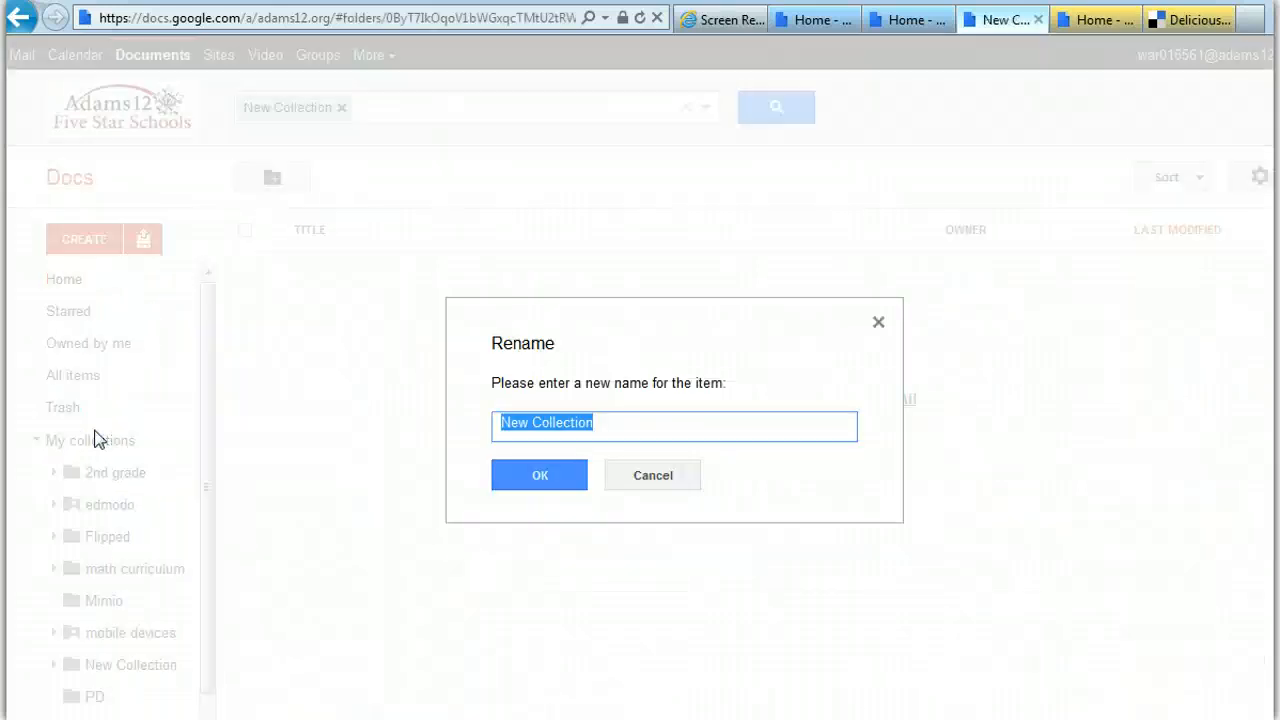
left_click(567, 484)
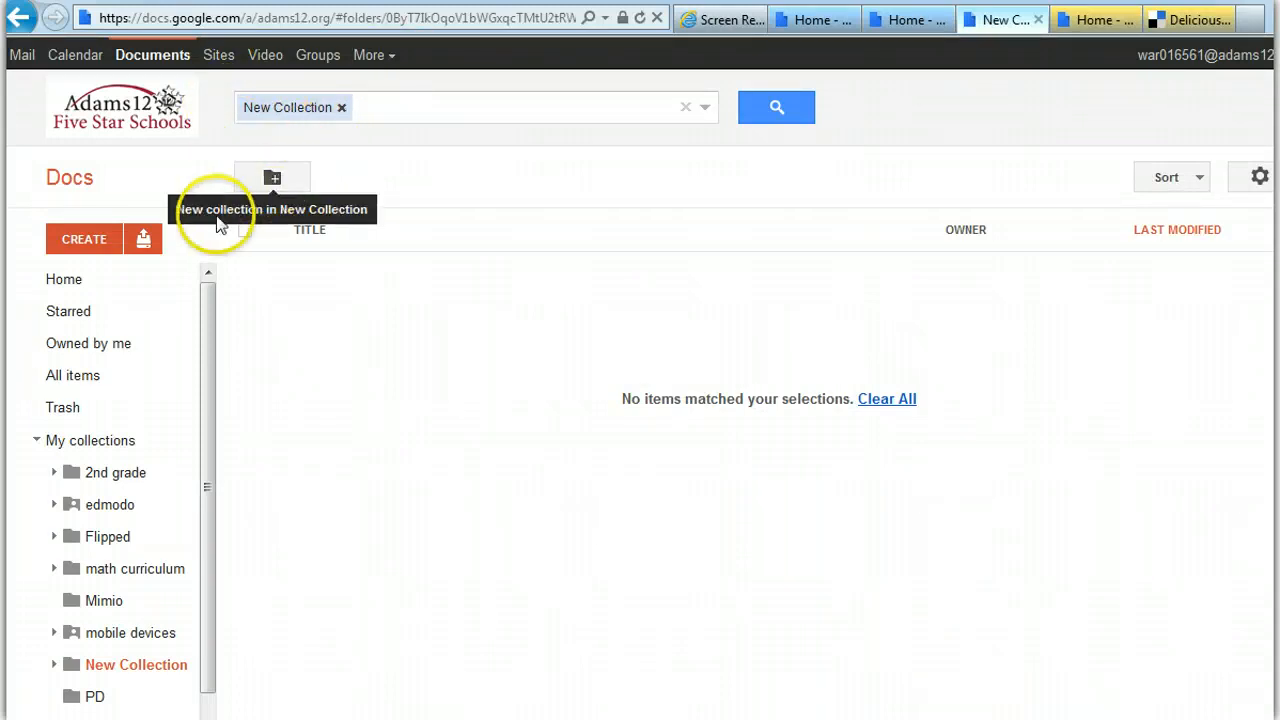
Step: Search all items for "edm", open Edmodo District Roll Our Info From Webinar, and return to the documents list
left_click(341, 107)
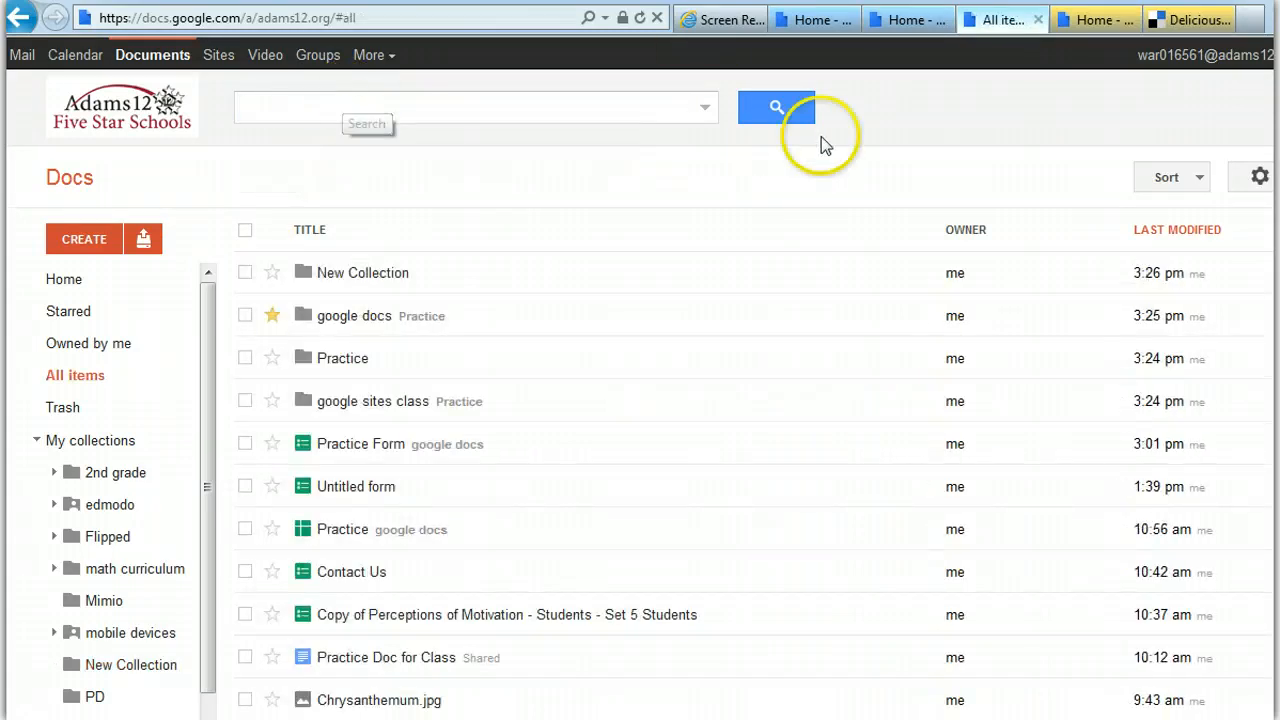
left_click(504, 110)
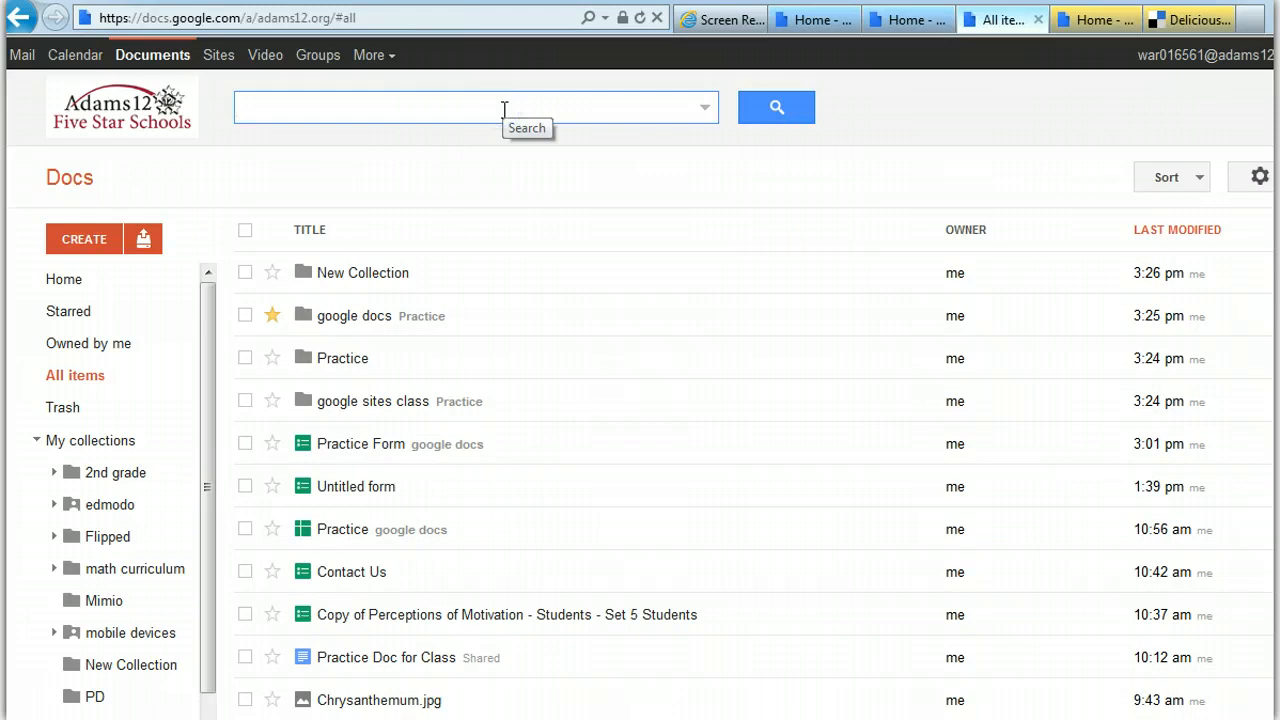
type("edm")
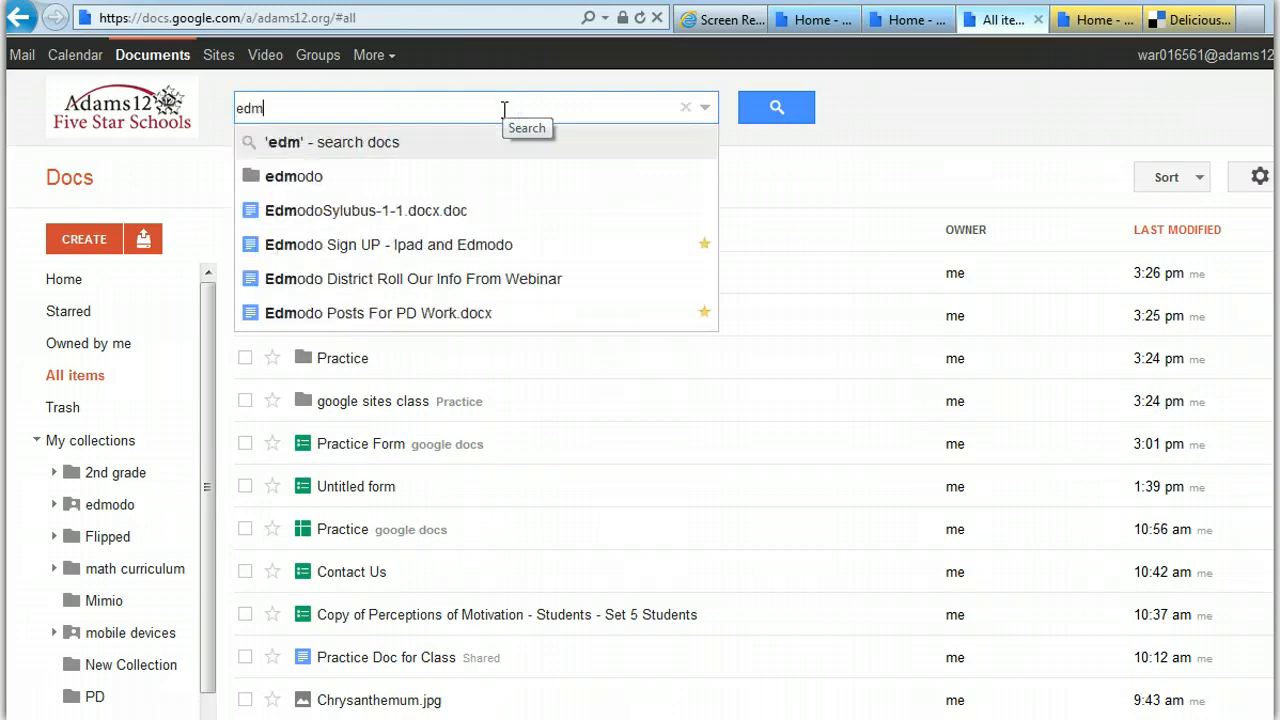
left_click(350, 278)
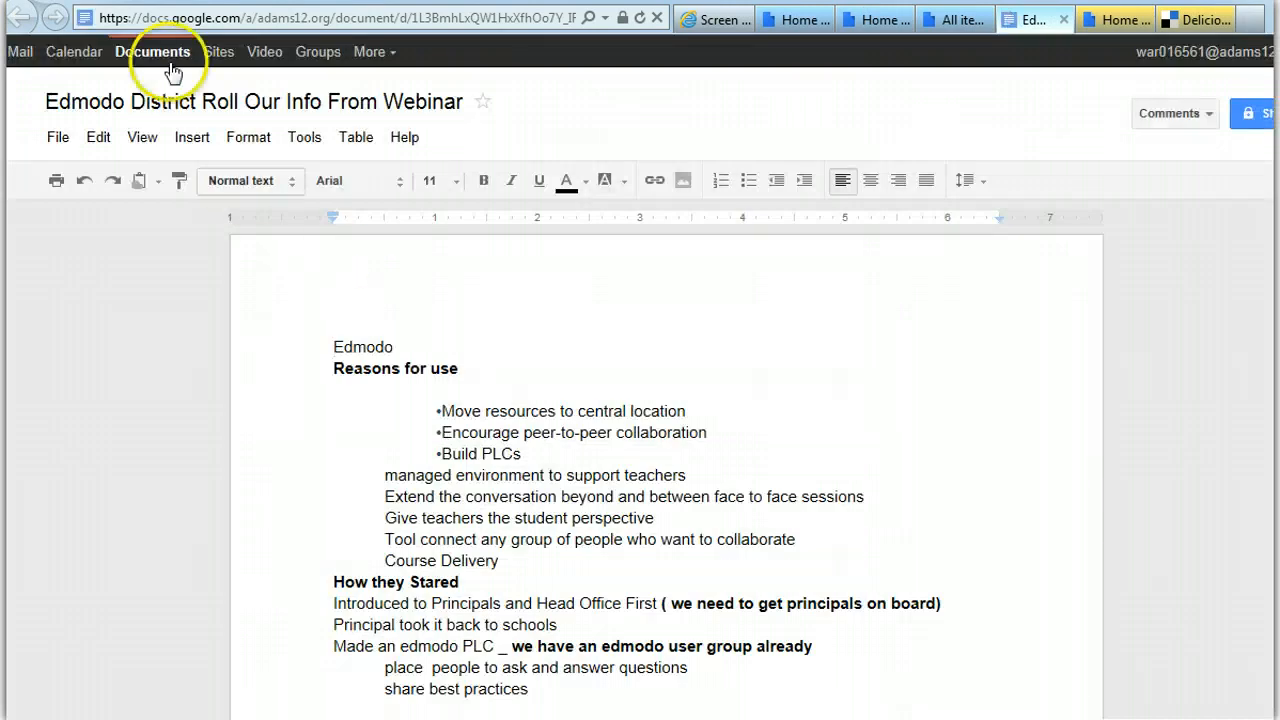
left_click(149, 54)
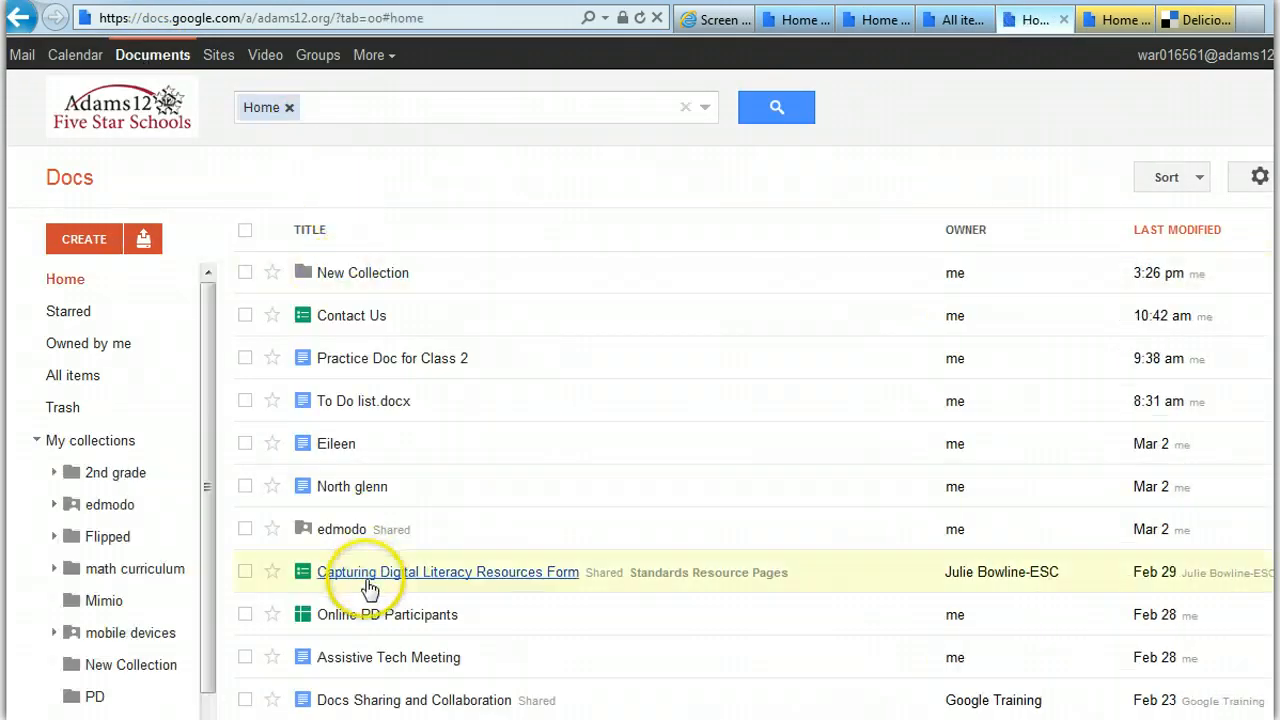
Step: Star Practice Doc for Class 2 in Home, and clear the Home filter from the search
left_click(362, 362)
left_click_drag(362, 364, 150, 311)
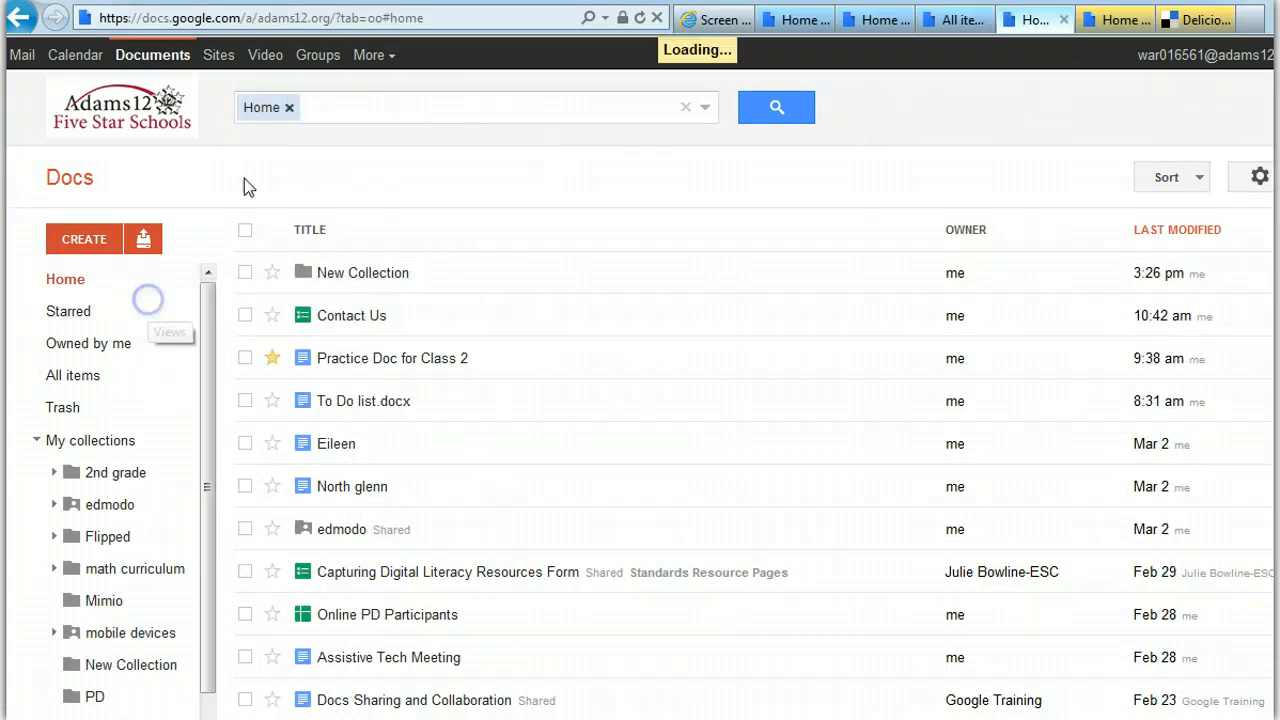
left_click(289, 108)
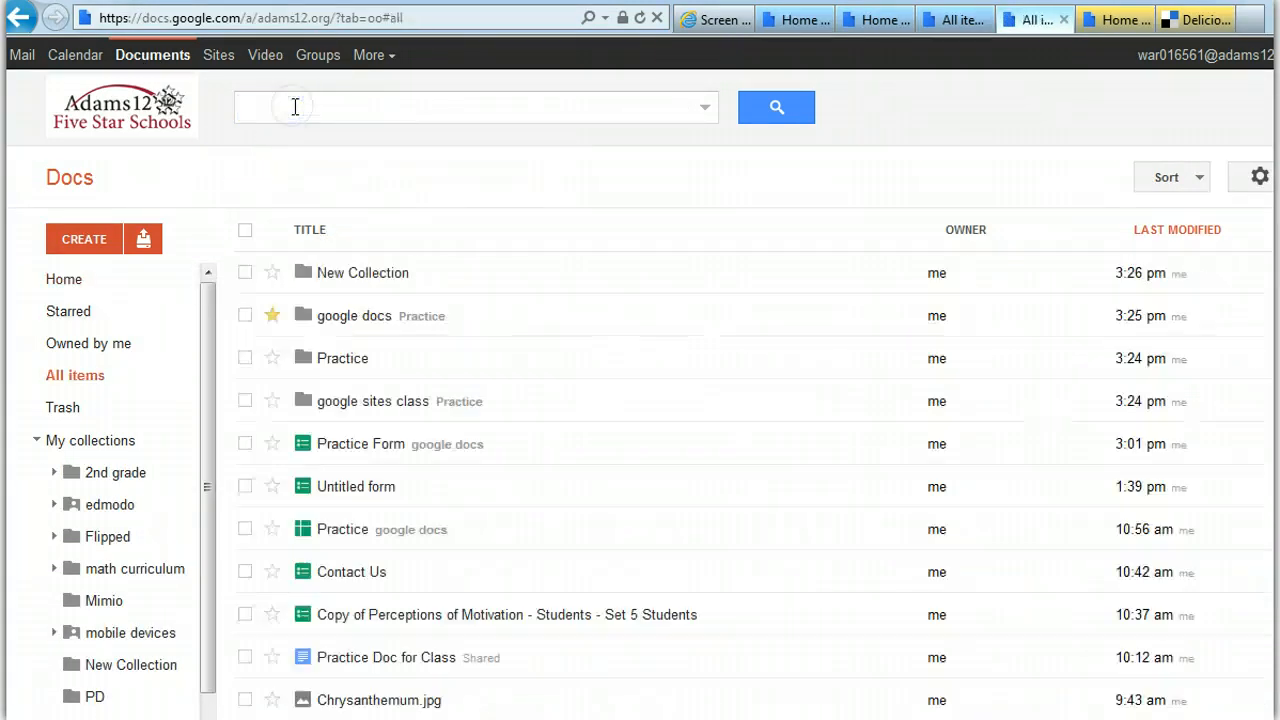
left_click(292, 108)
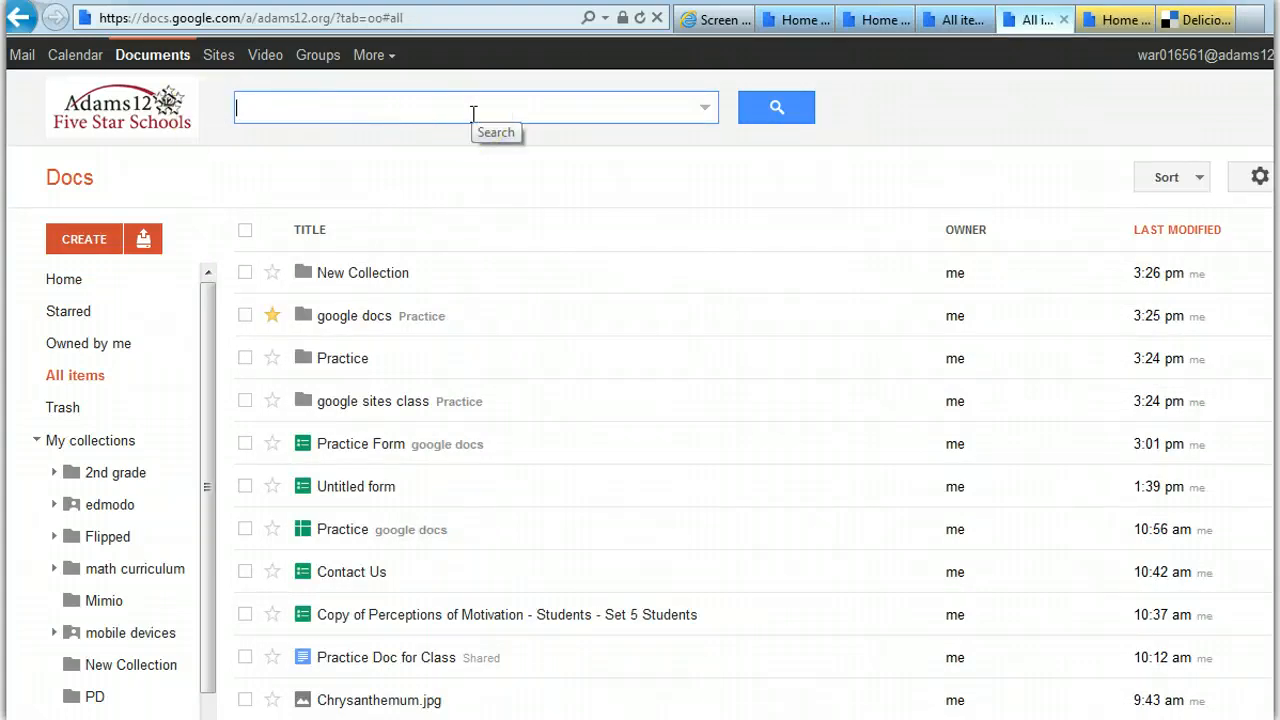
type("joelle")
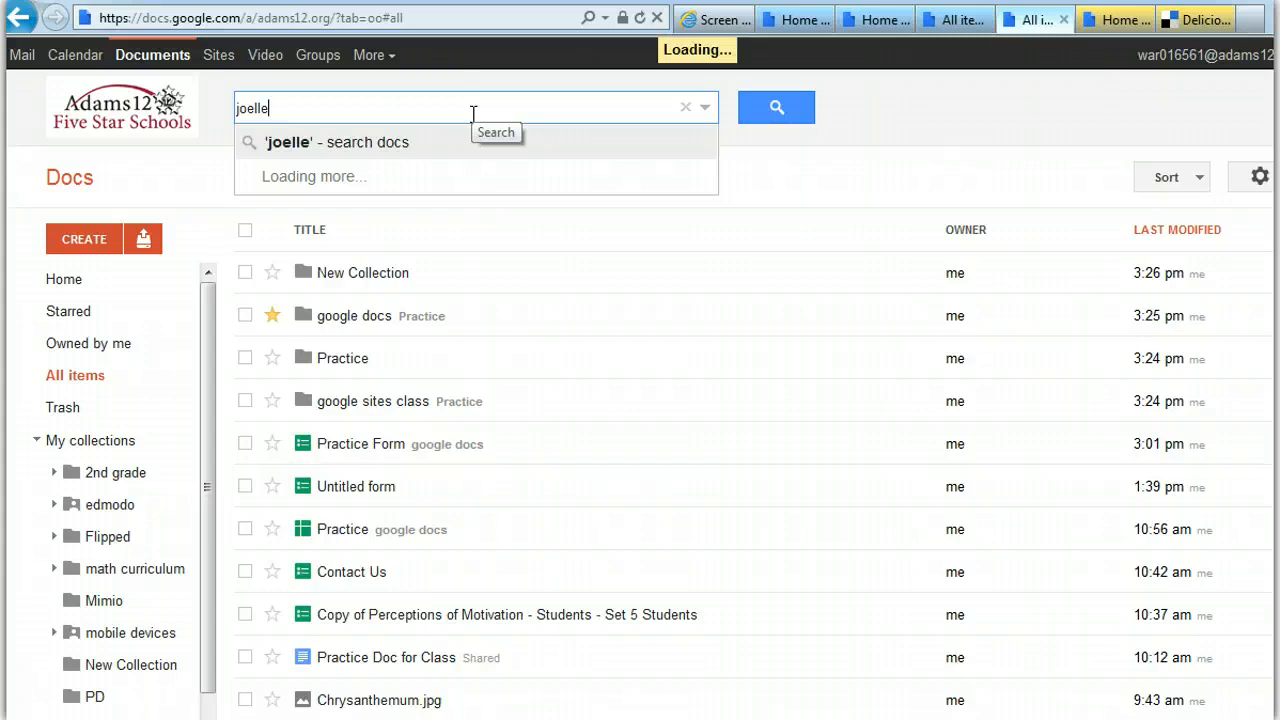
key("BackSpace")
key("BackSpace")
key("BackSpace")
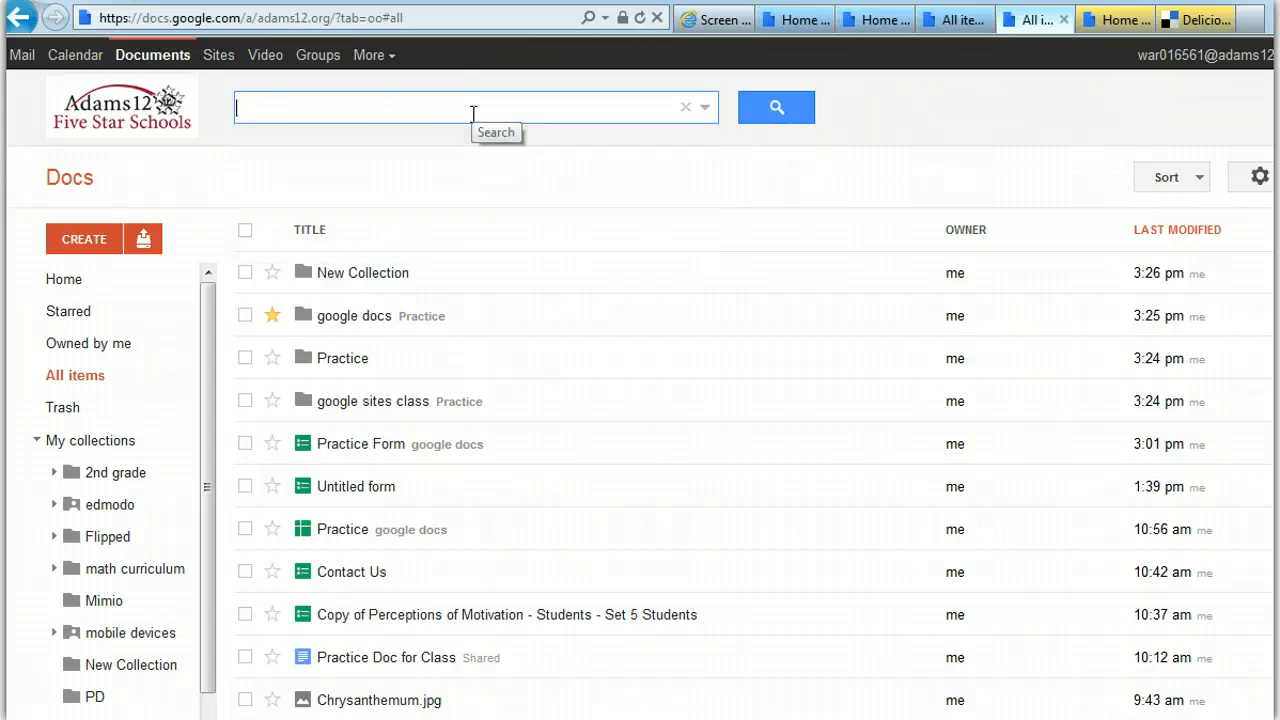
Step: Search for "adam", open TMS Adams12 Technology Plan TMS 2010-2011.docx, and return to the documents list without the Home filter
type("adam")
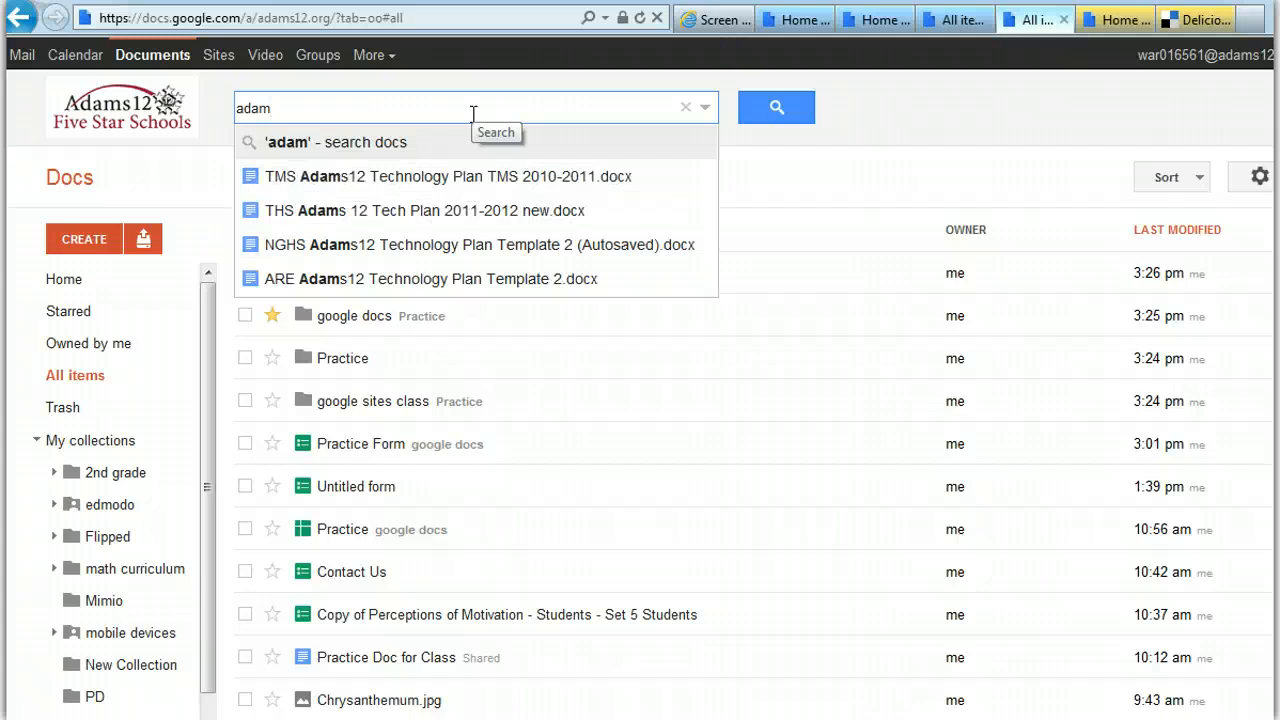
left_click(414, 172)
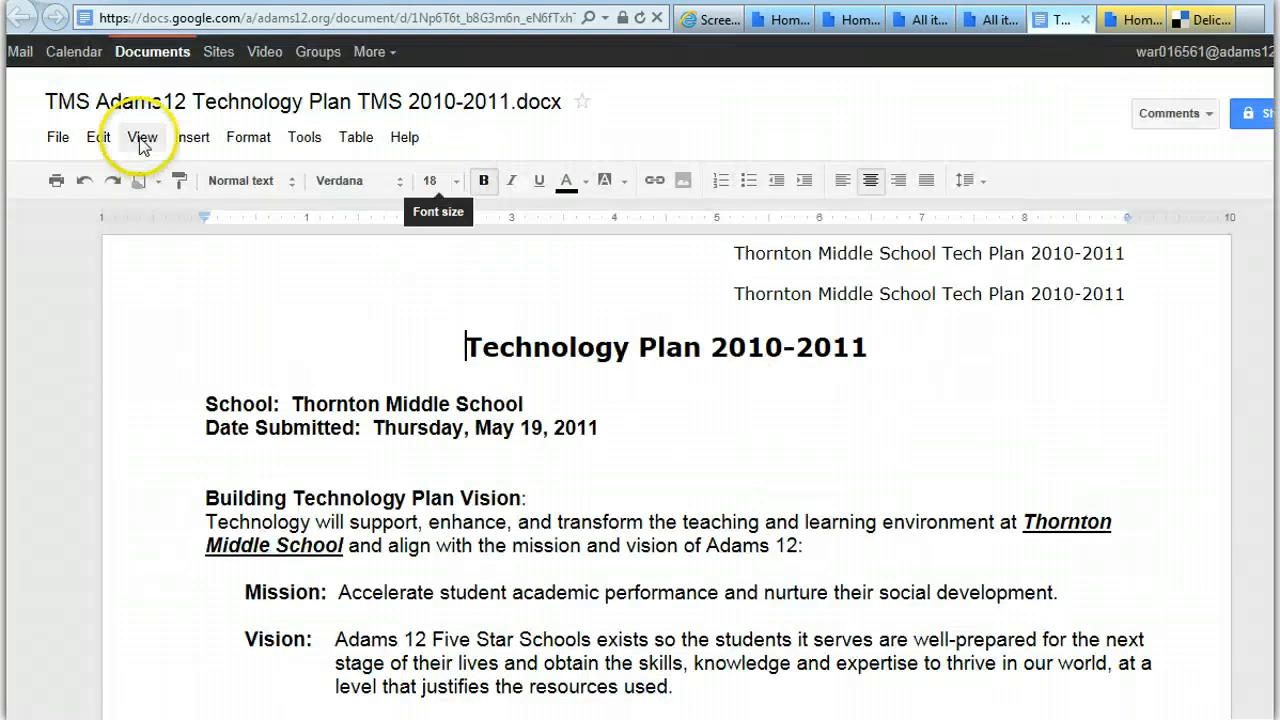
left_click(145, 55)
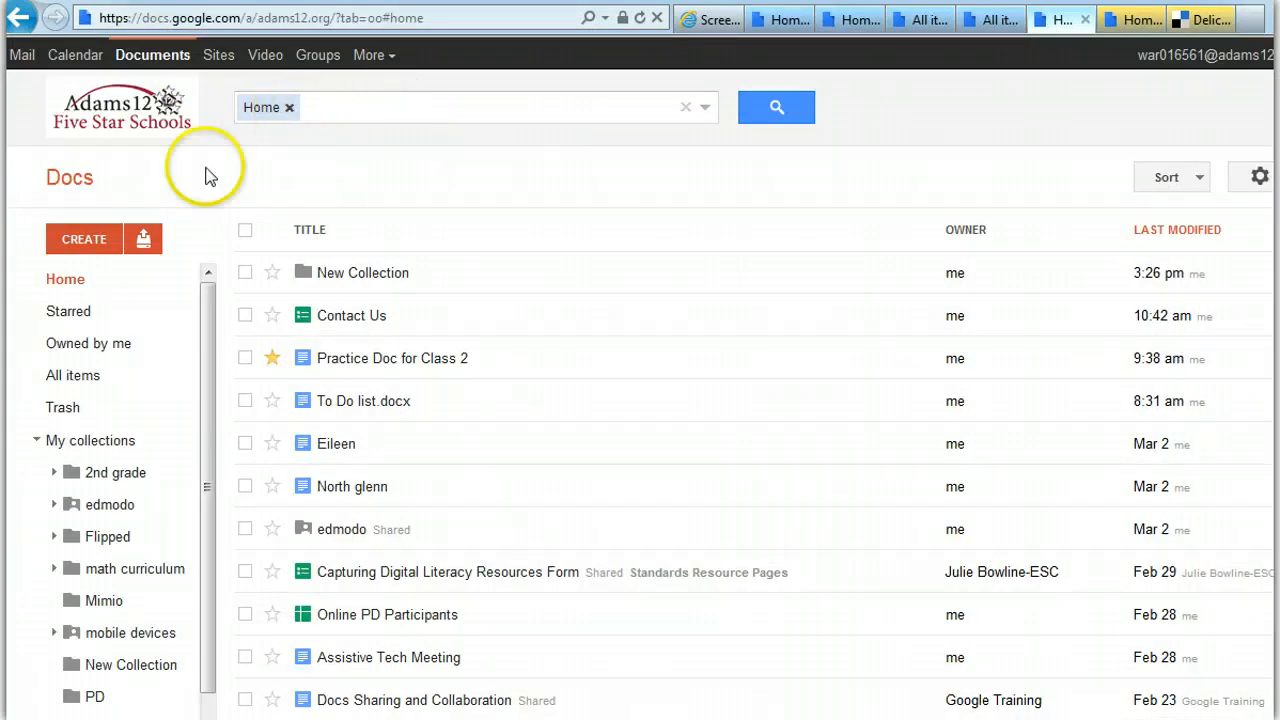
key("BackSpace")
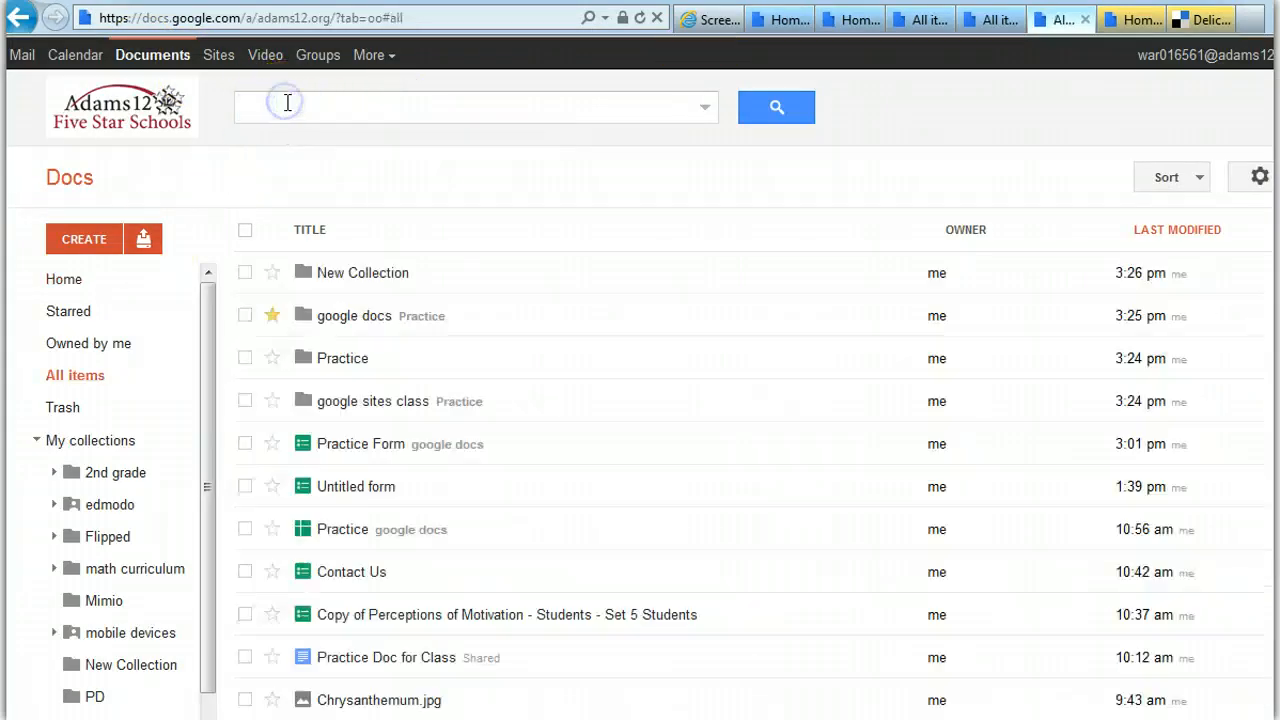